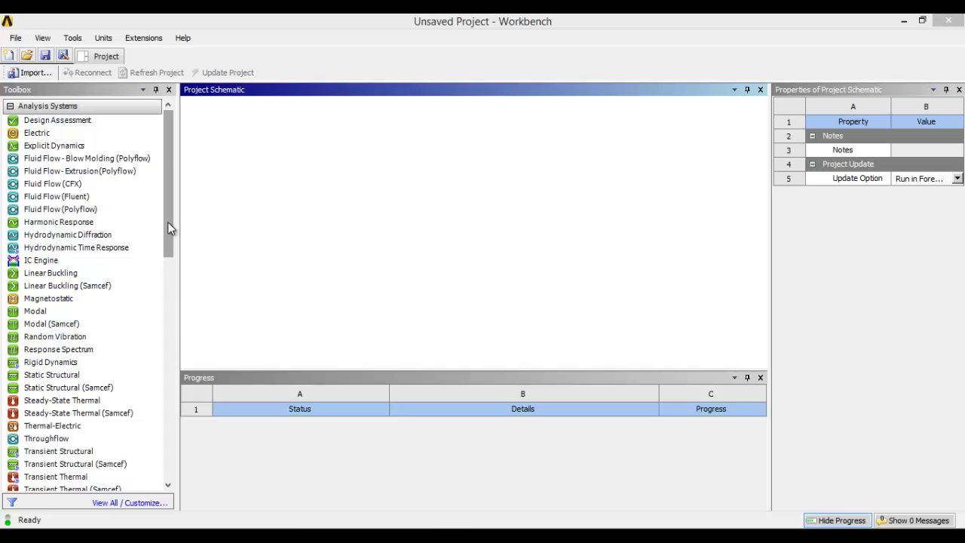
# Add a Vista CPD component system to the project schematic and open its Blade Design for editing.
pyautogui.moveTo(168, 228); pyautogui.dragTo(151, 396)
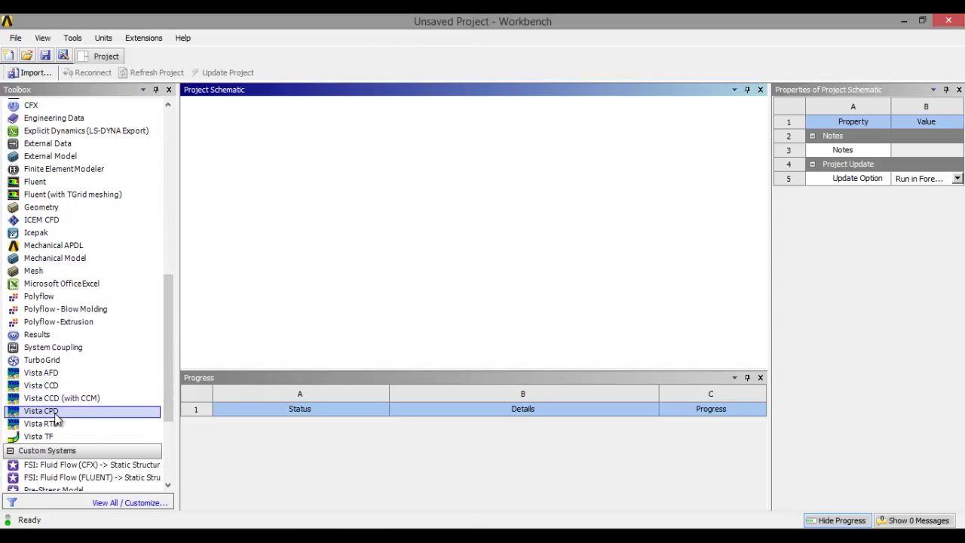
pyautogui.doubleClick(55, 412)
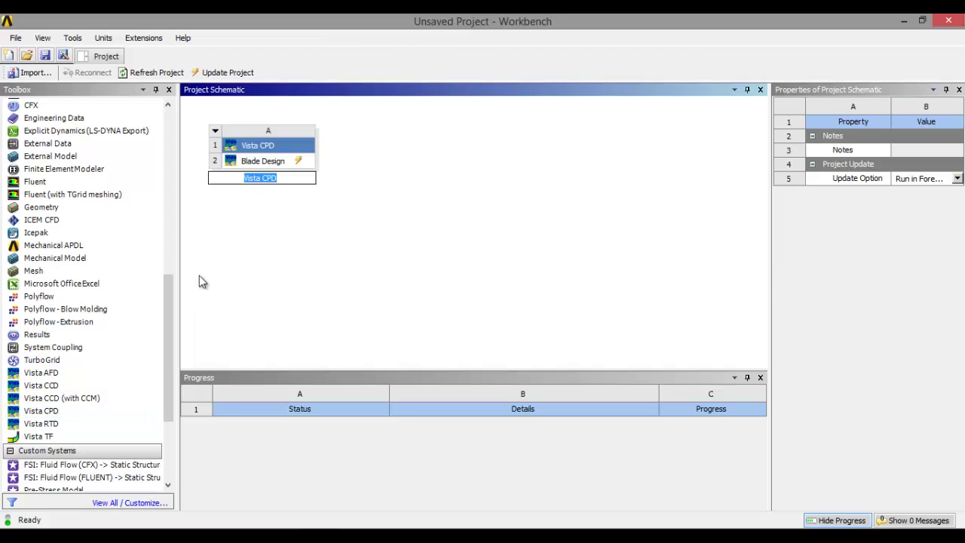
pyautogui.click(290, 162)
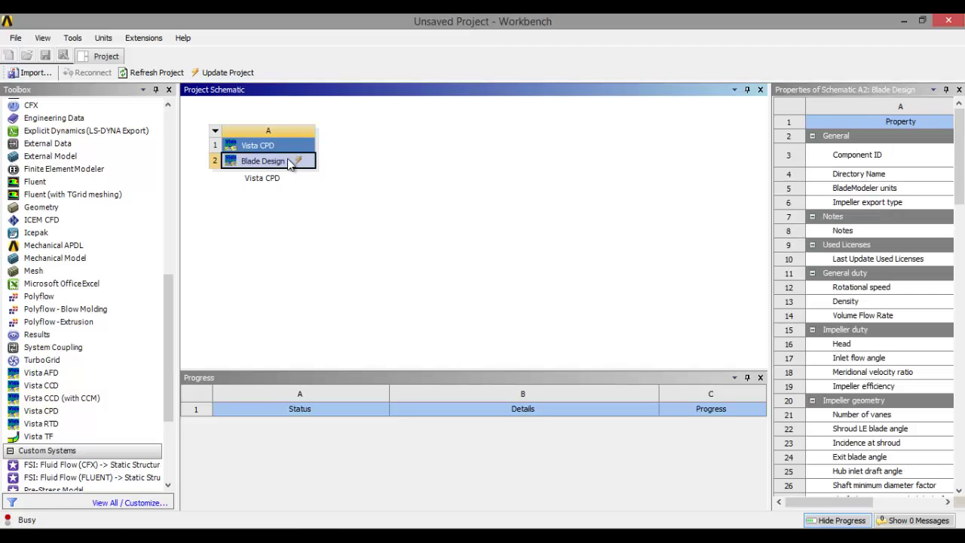
pyautogui.doubleClick(288, 159)
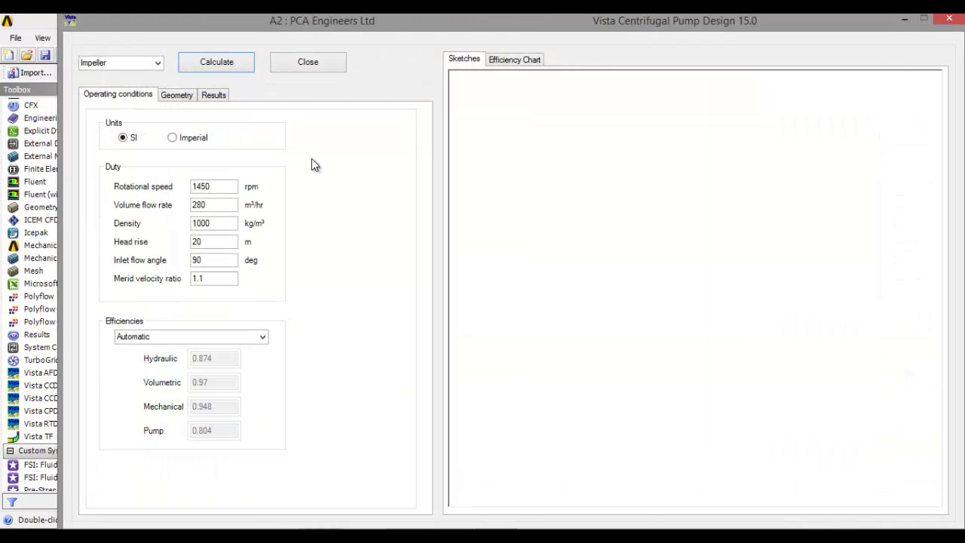
pyautogui.moveTo(485, 33); pyautogui.dragTo(440, 35)
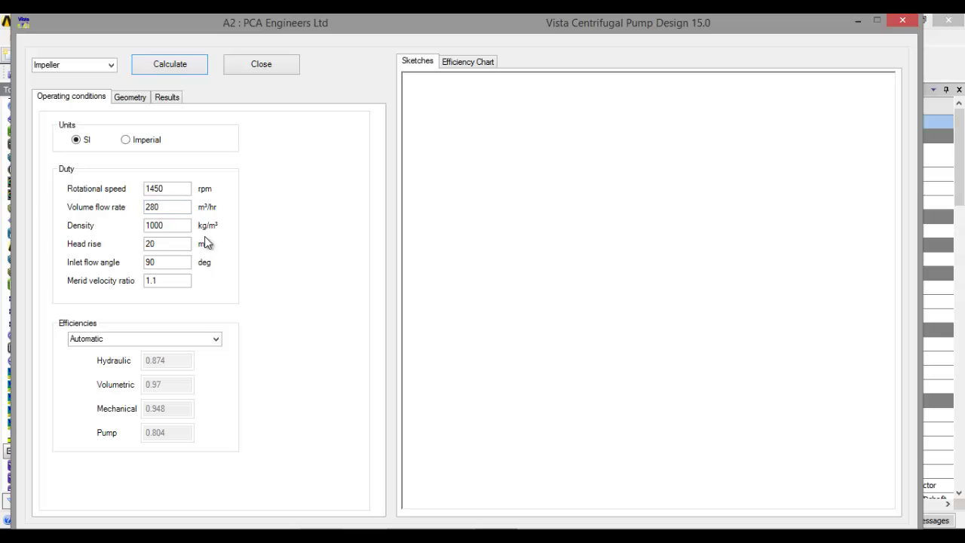
# Calculate the impeller with the default operating conditions and review its operating condition and geometry inputs.
pyautogui.click(174, 66)
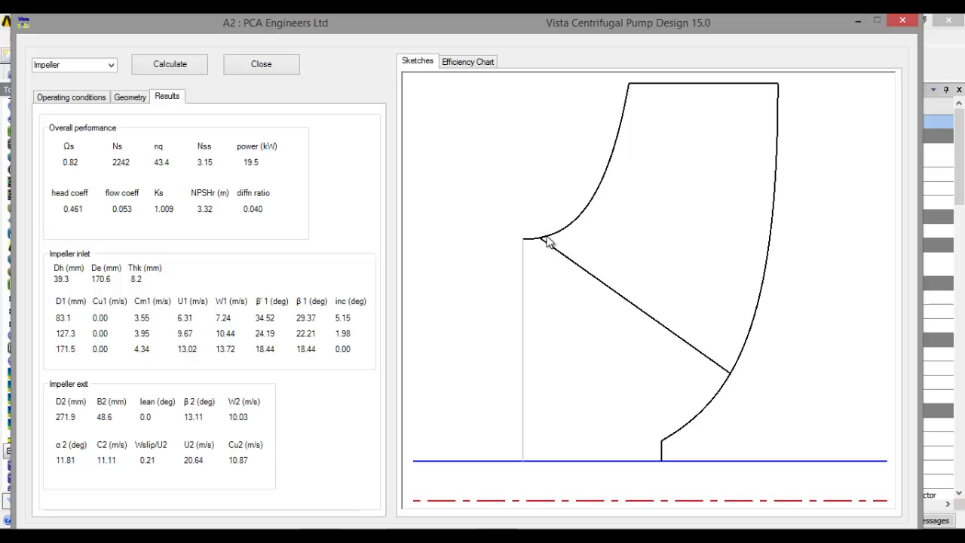
pyautogui.click(54, 99)
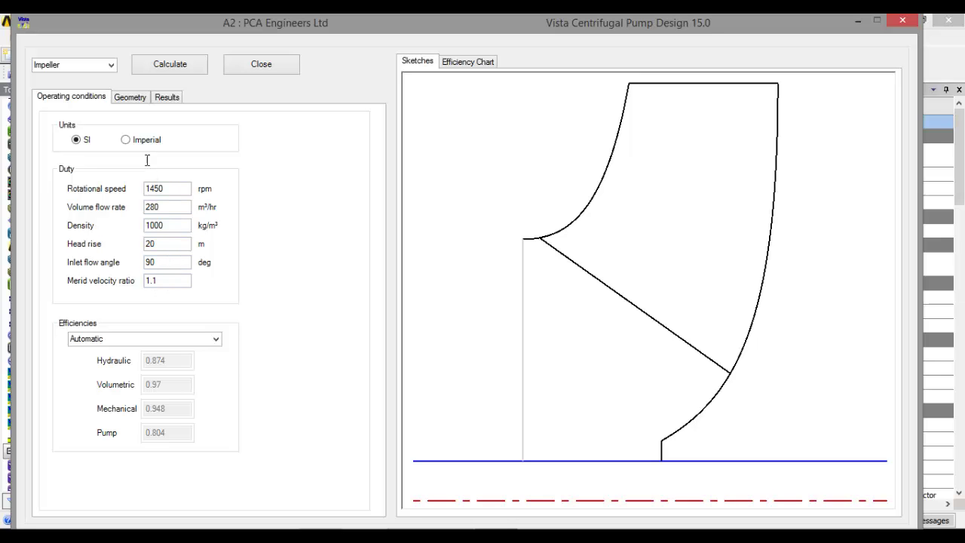
pyautogui.click(138, 100)
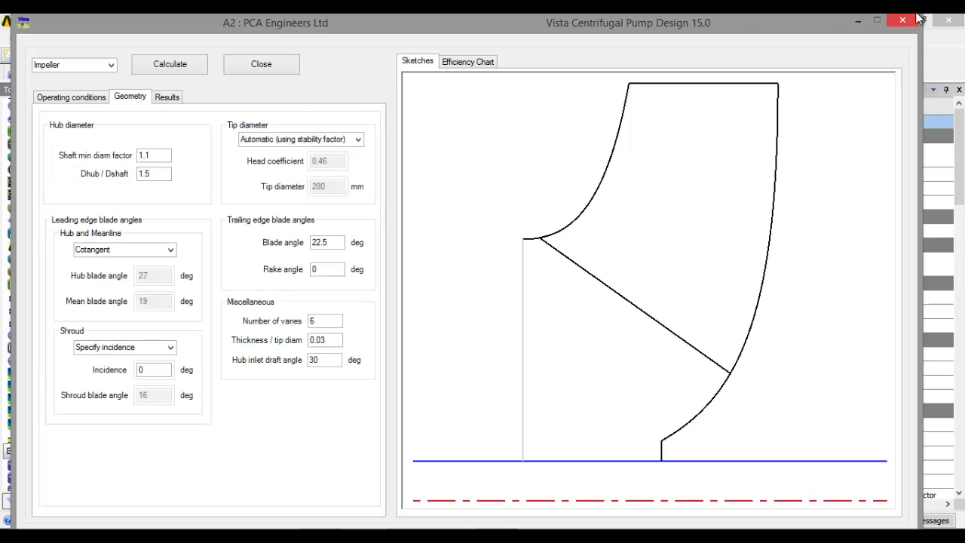
# Return to the Workbench project, create a new BladeGen system from the Vista CPD Blade Design and open it.
pyautogui.click(857, 24)
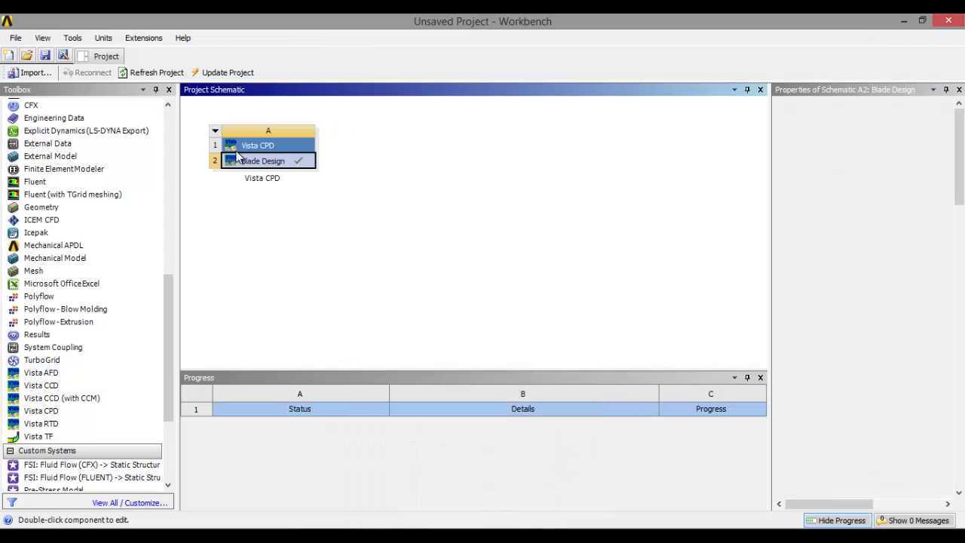
pyautogui.rightClick(262, 166)
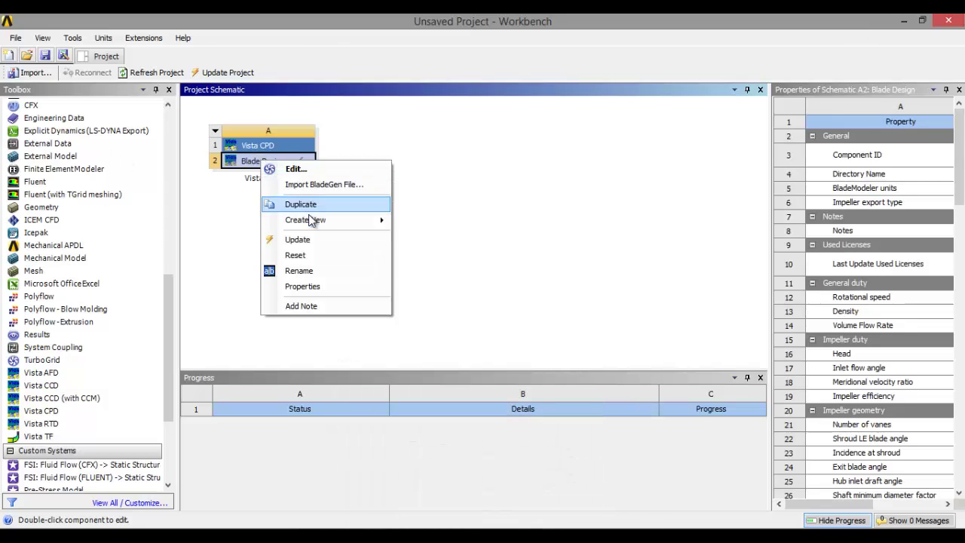
pyautogui.moveTo(312, 219)
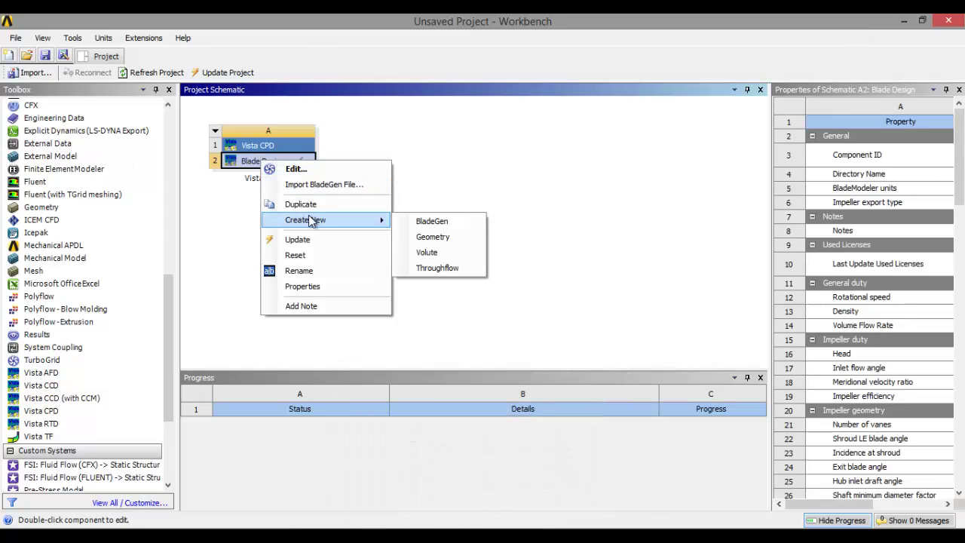
pyautogui.click(437, 222)
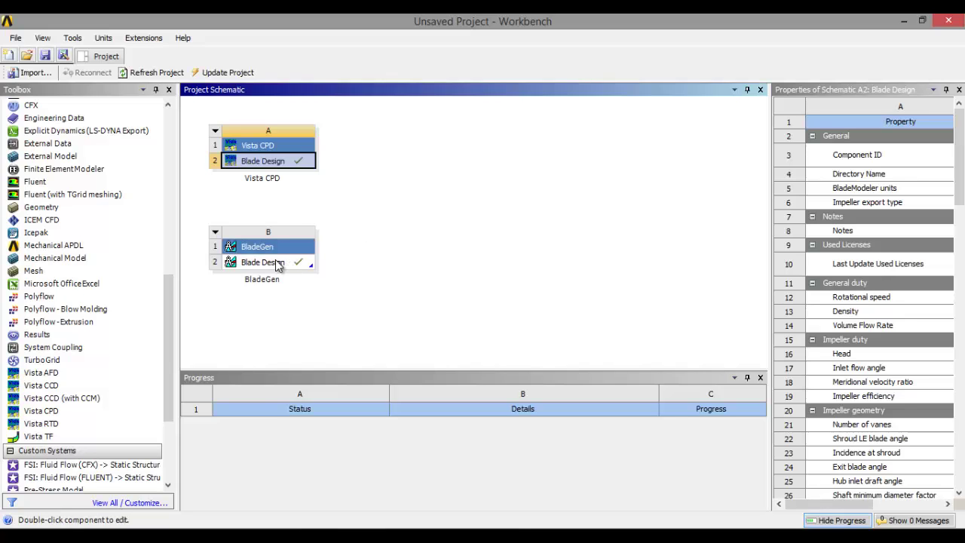
pyautogui.doubleClick(276, 263)
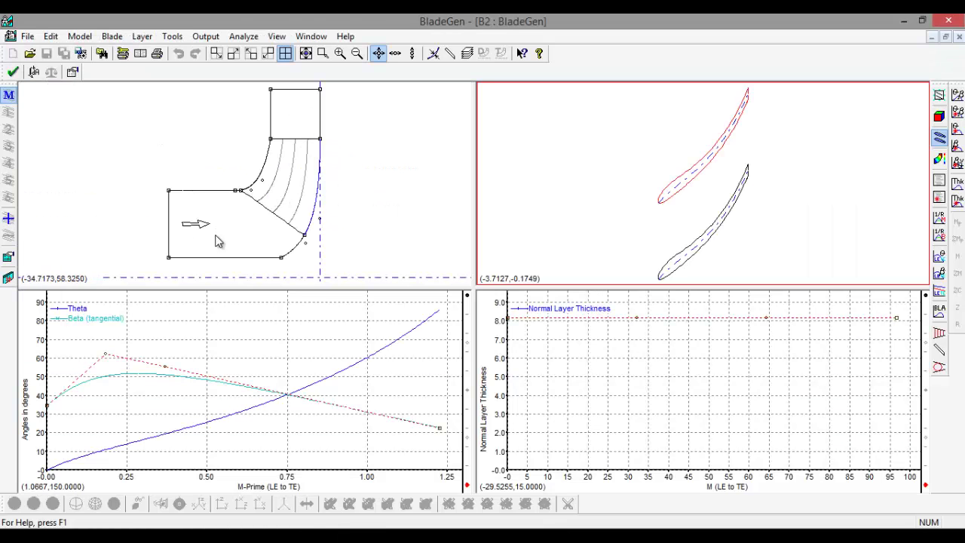
# Display the impeller as a 3D model, orbit it to inspect the blades, and close BladeGen.
pyautogui.click(939, 117)
pyautogui.moveTo(646, 204); pyautogui.dragTo(493, 143)
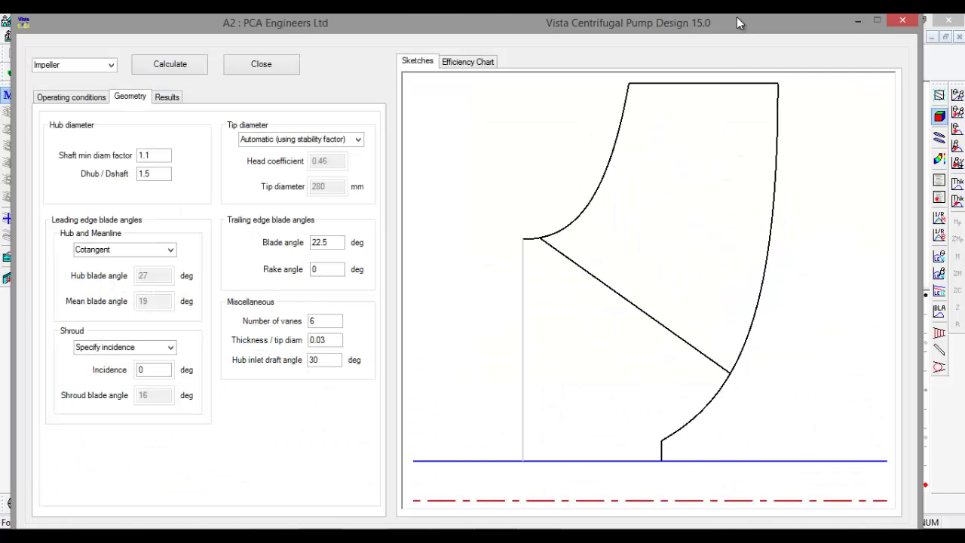
pyautogui.moveTo(737, 23); pyautogui.dragTo(395, 22)
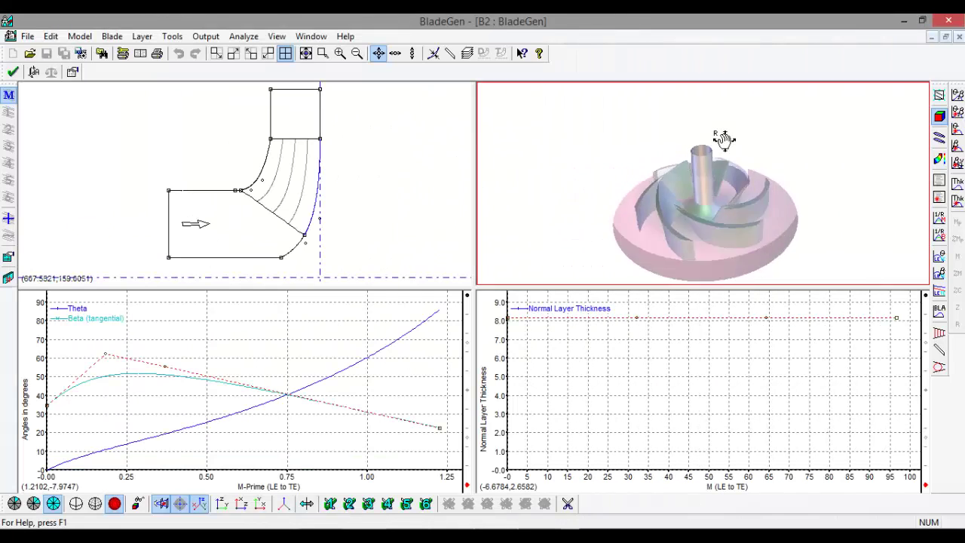
pyautogui.moveTo(722, 134)
pyautogui.mouseDown()
pyautogui.moveTo(726, 123)
pyautogui.moveTo(707, 119)
pyautogui.moveTo(731, 128)
pyautogui.mouseUp()
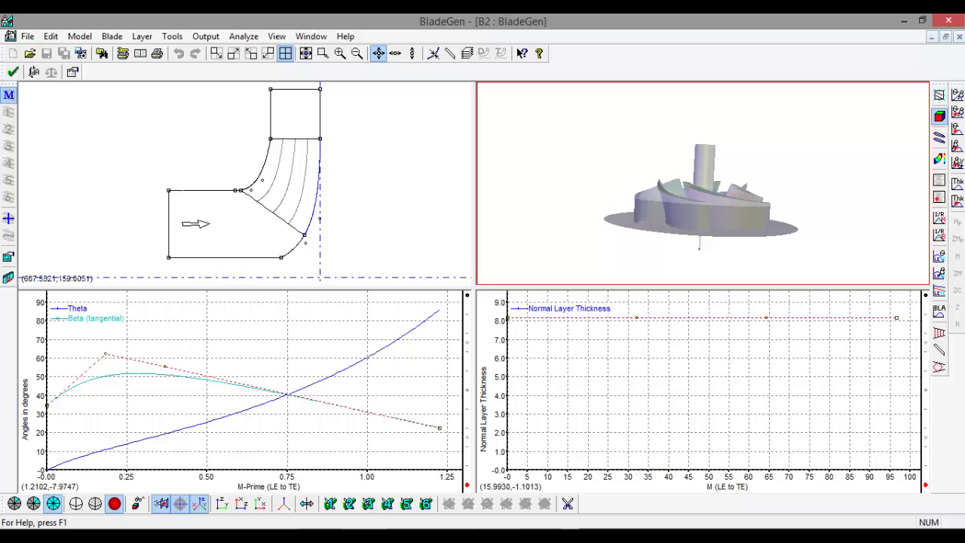
pyautogui.hotkey('alt', 'Tab')
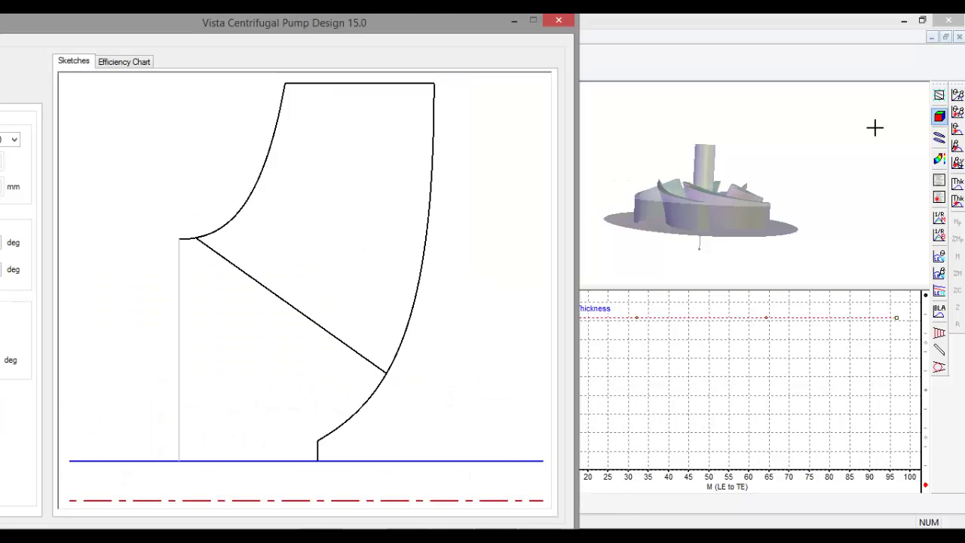
pyautogui.click(944, 17)
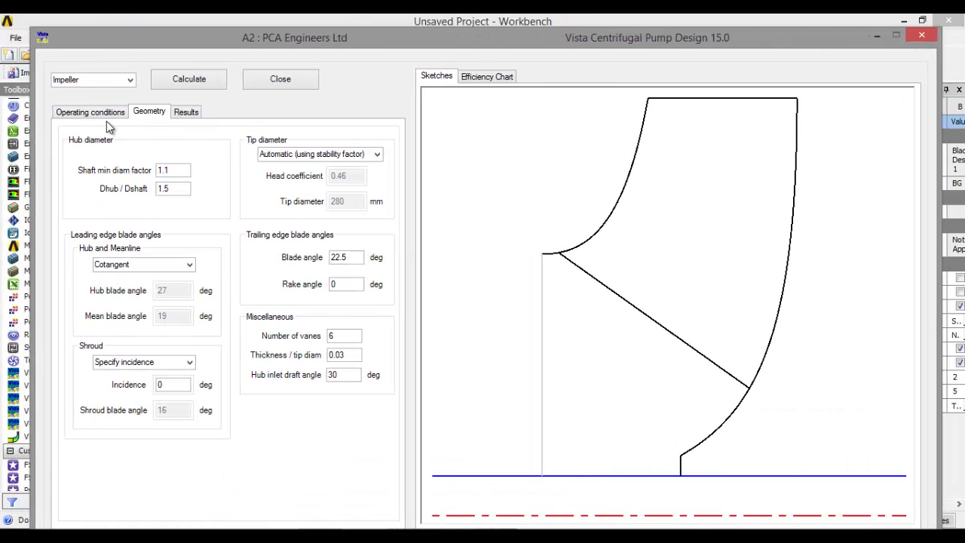
# Set the impeller's rotational speed to 2000 rpm in the operating conditions and recalculate the design.
pyautogui.click(108, 119)
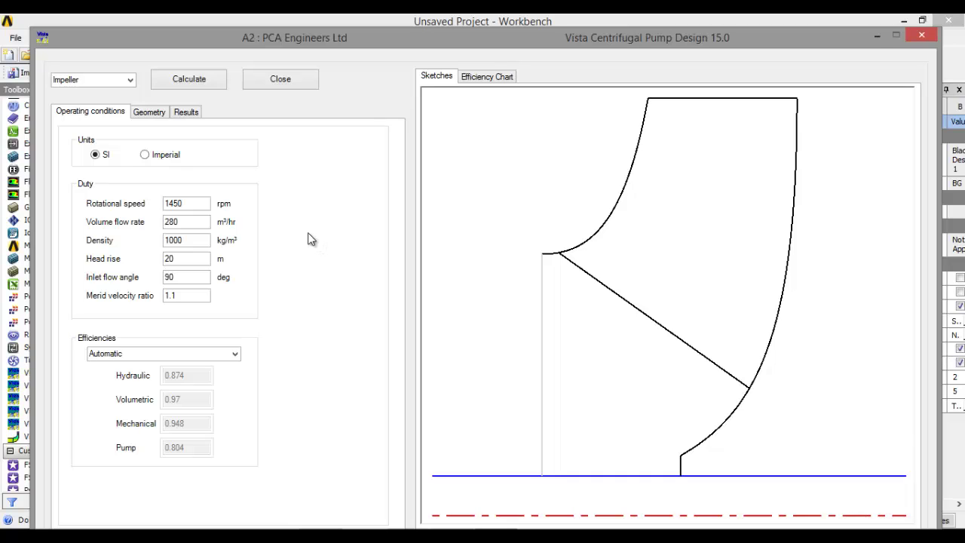
pyautogui.doubleClick(202, 203)
pyautogui.write('2000')
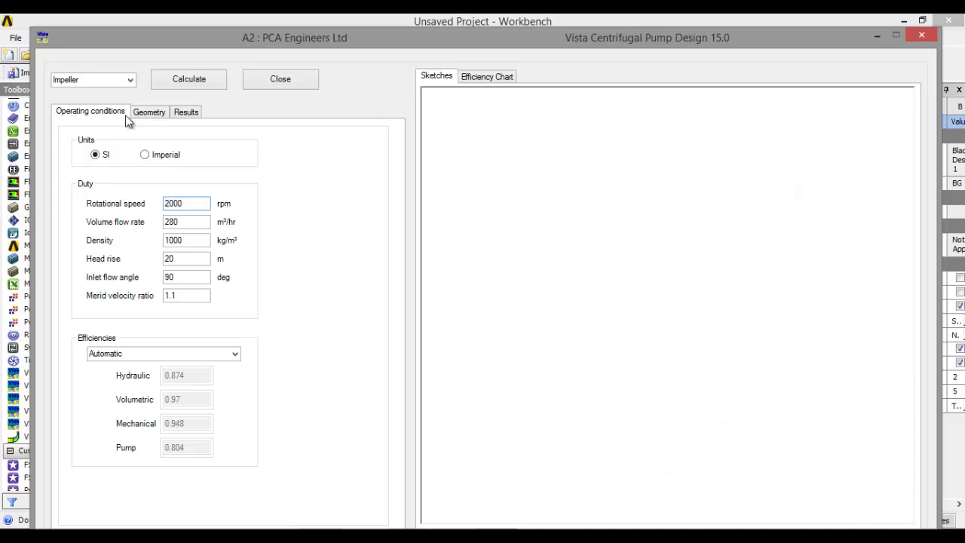
pyautogui.click(192, 77)
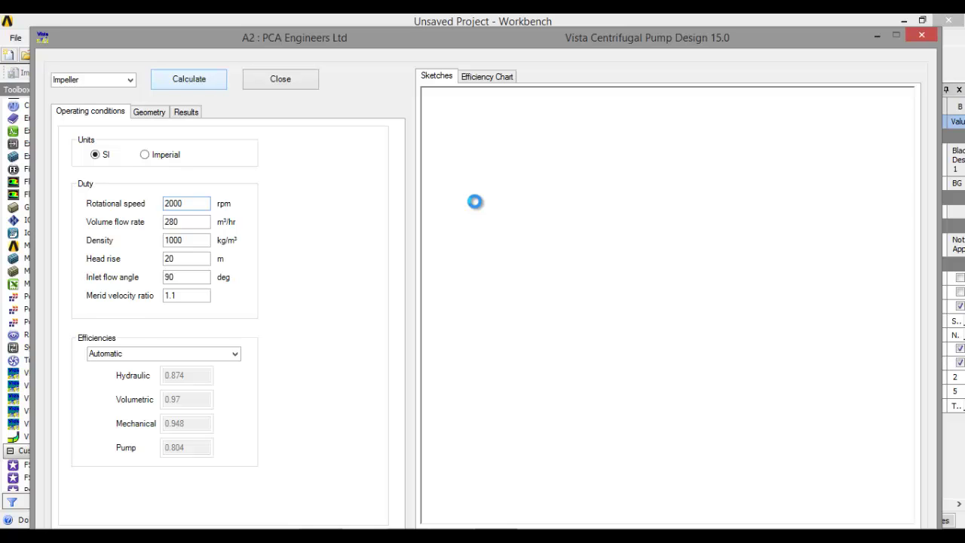
# Set the impeller's rotational speed to 1000 rpm and recalculate the design.
pyautogui.click(56, 115)
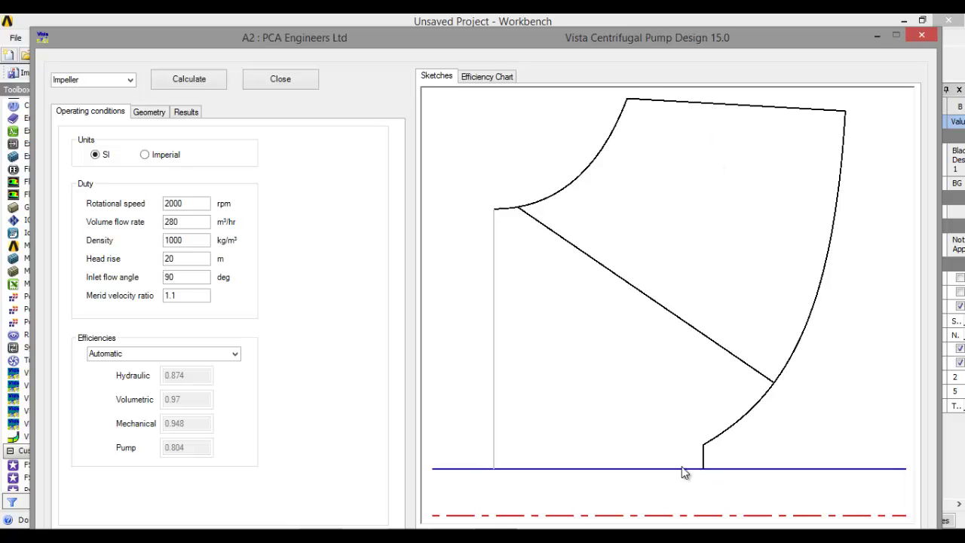
pyautogui.doubleClick(197, 204)
pyautogui.write('1')
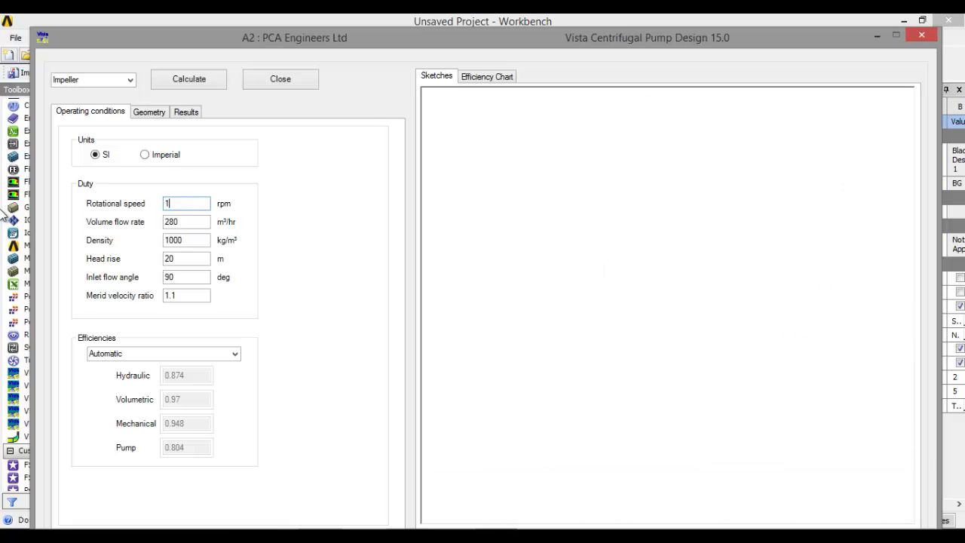
pyautogui.click(186, 77)
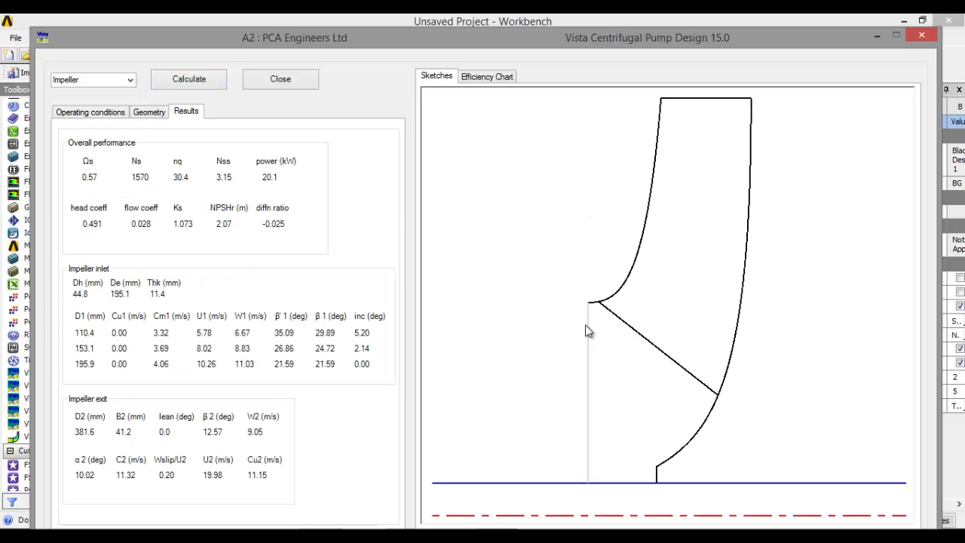
# Recalculate the impeller with a rotational speed of 1450 rpm and a volume flow rate of 300 m³/hr.
pyautogui.click(91, 112)
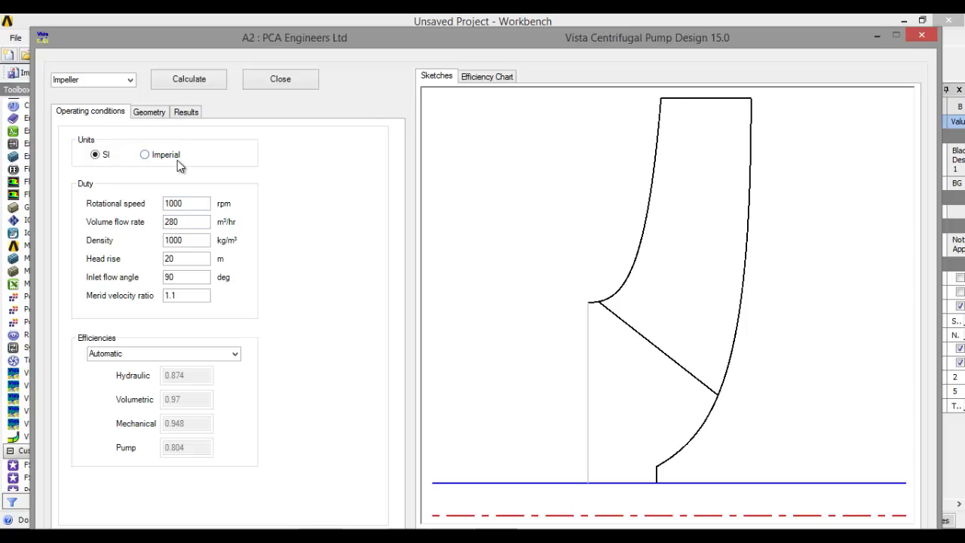
pyautogui.doubleClick(195, 203)
pyautogui.write('145')
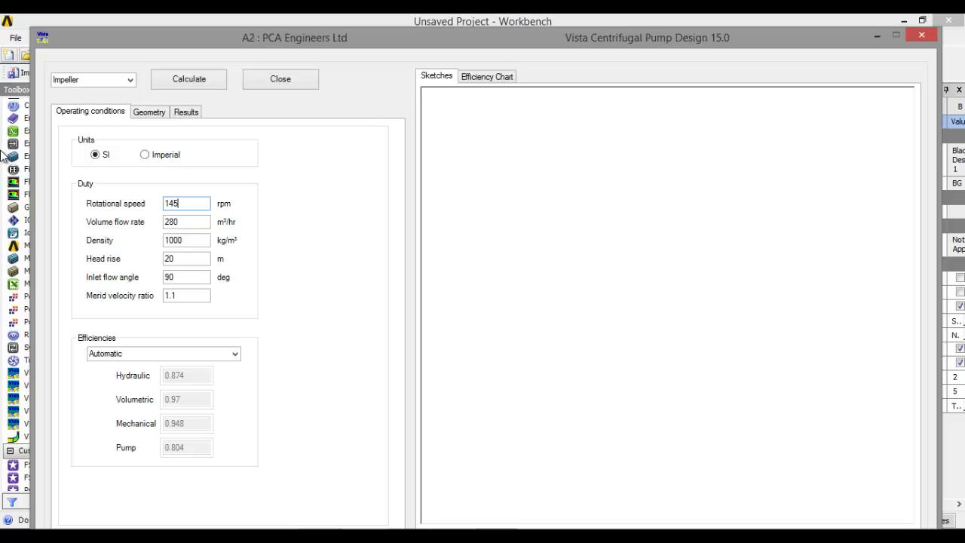
pyautogui.press('Tab')
pyautogui.write('200')
pyautogui.press('BackSpace')
pyautogui.press('BackSpace')
pyautogui.press('BackSpace')
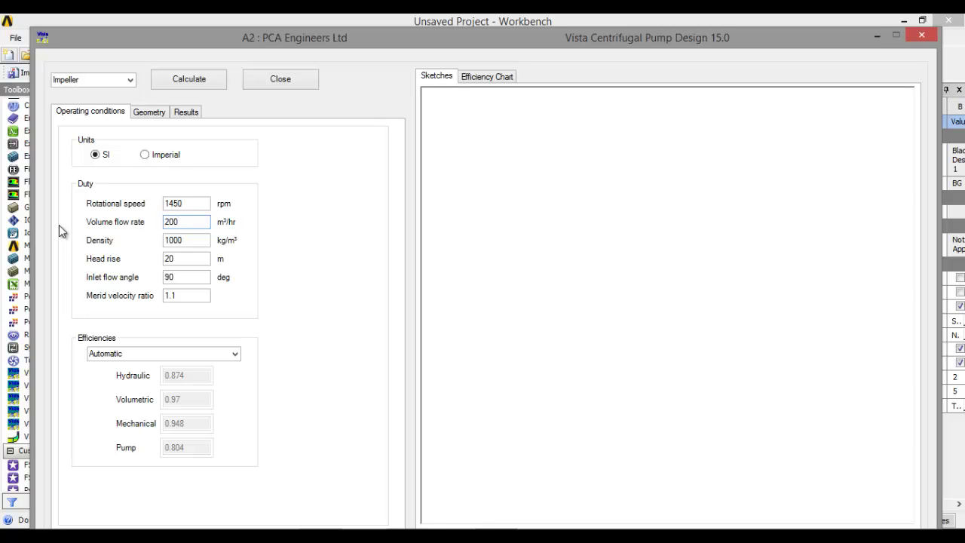
pyautogui.write('300')
pyautogui.click(202, 77)
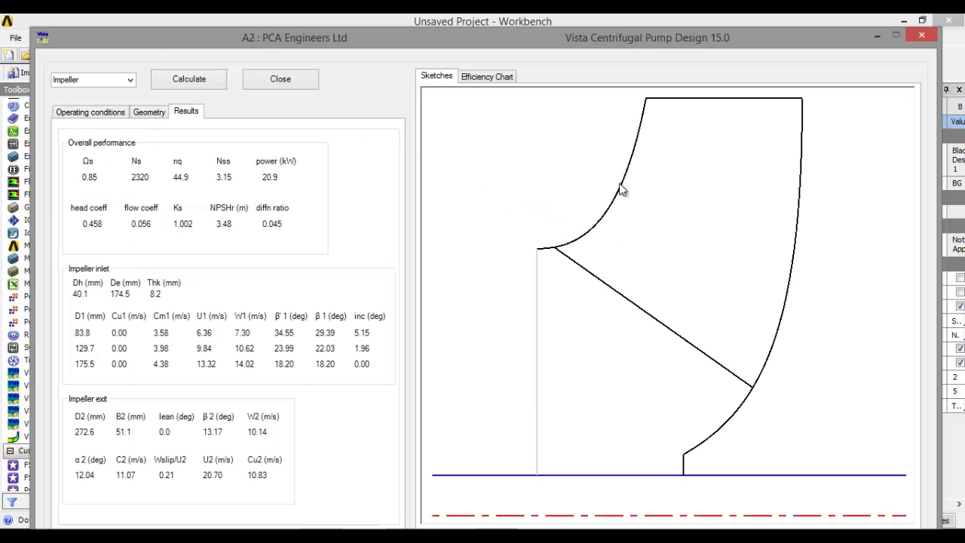
# Set the impeller's volume flow rate to 100 m³/hr and recalculate the design.
pyautogui.click(91, 113)
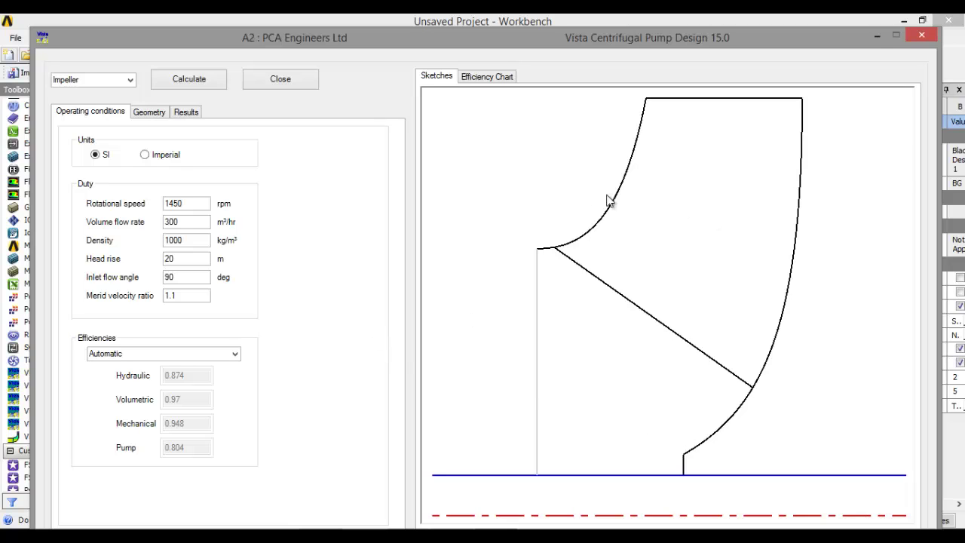
pyautogui.moveTo(202, 221); pyautogui.dragTo(4, 215)
pyautogui.write('1')
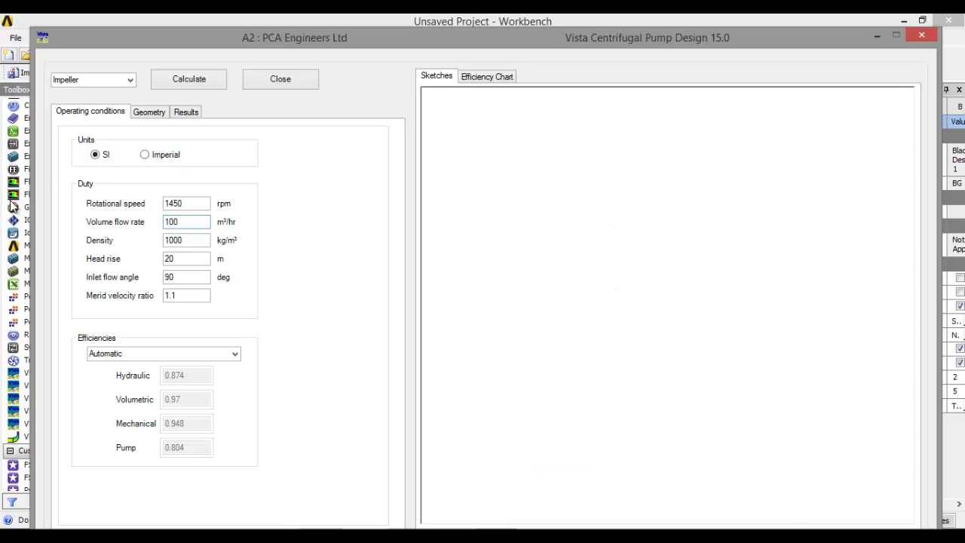
pyautogui.click(209, 78)
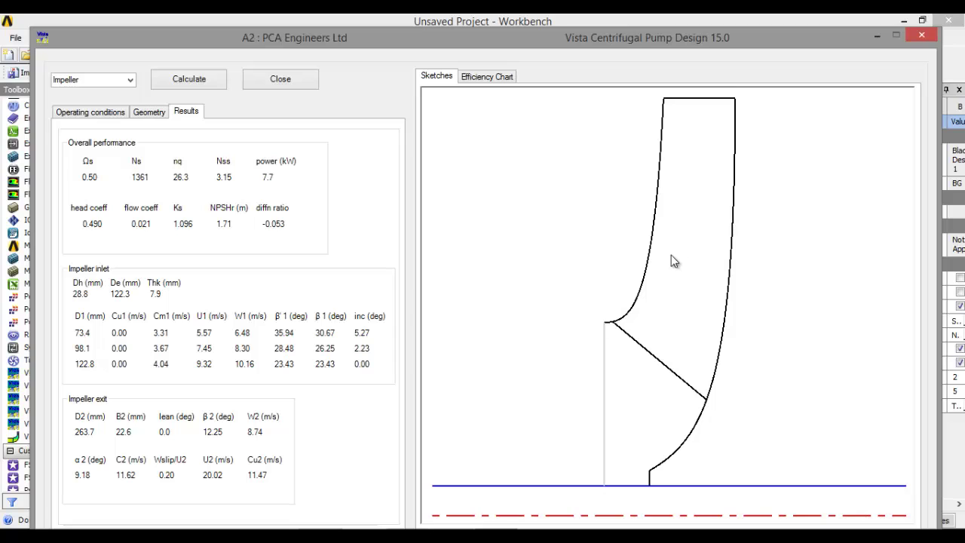
# Return to the operating conditions and switch the design component from Impeller to Volute.
pyautogui.click(102, 113)
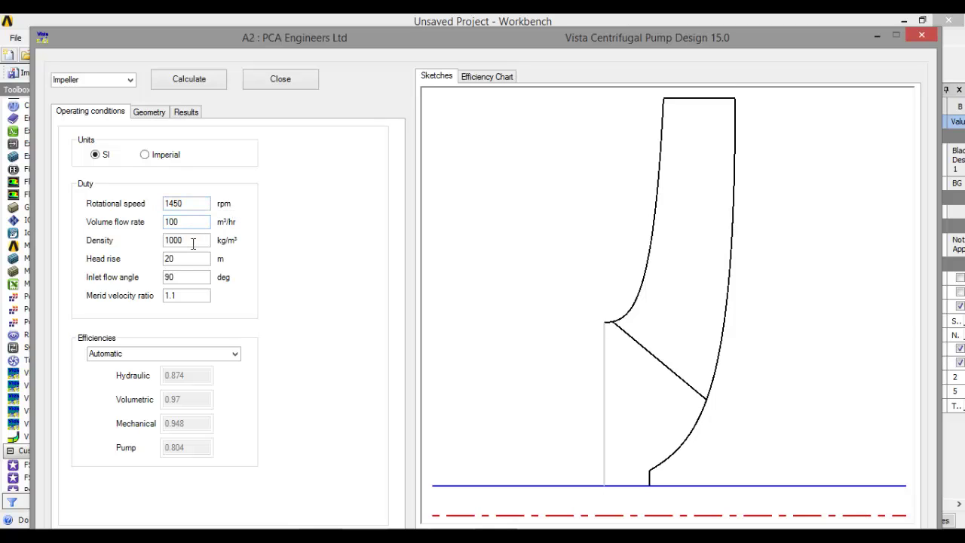
pyautogui.click(128, 80)
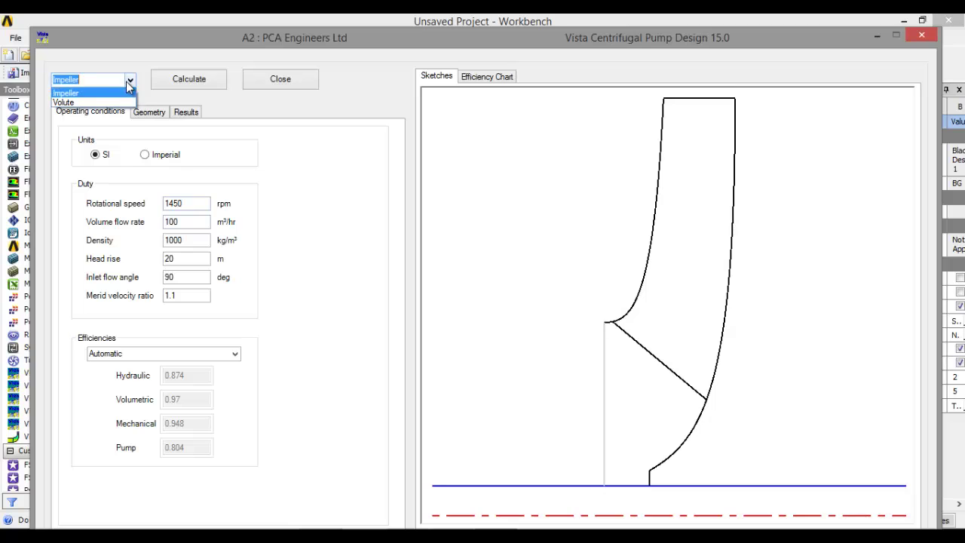
pyautogui.click(120, 102)
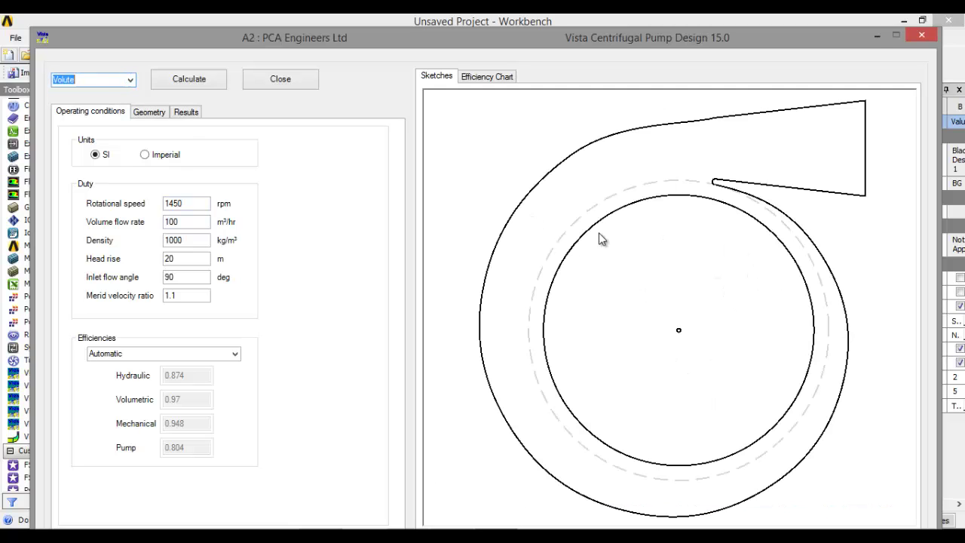
# Set the volute's volume flow rate to 280 m³/hr and recalculate the design.
pyautogui.click(202, 223)
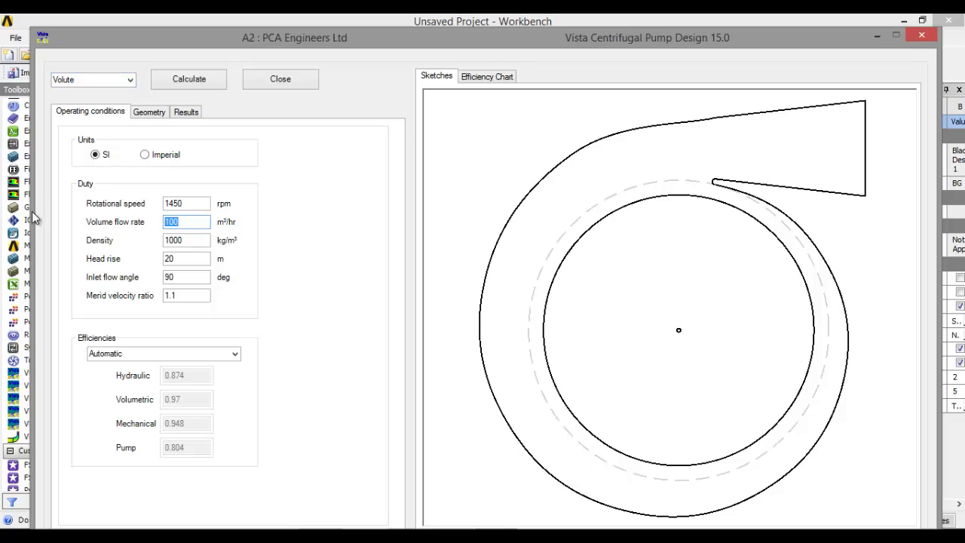
pyautogui.write('280')
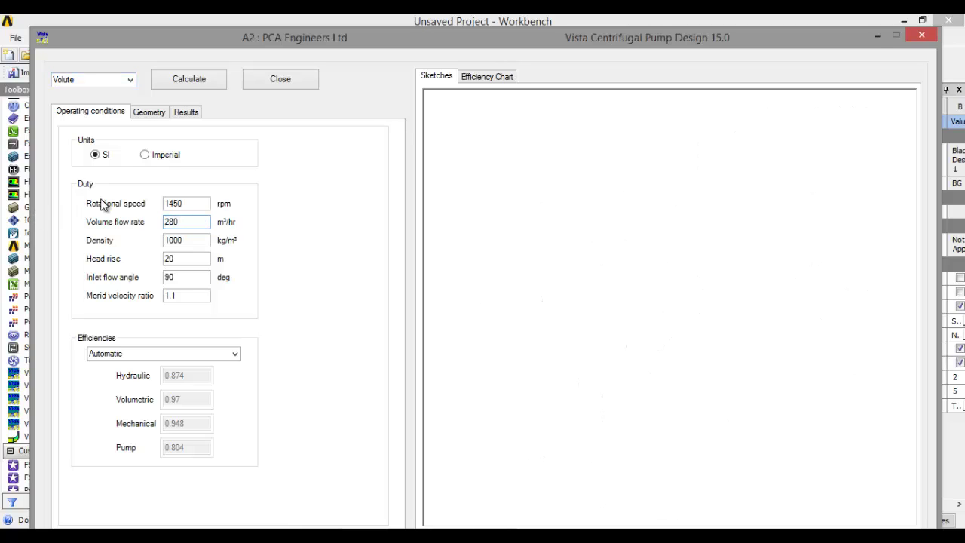
pyautogui.click(175, 83)
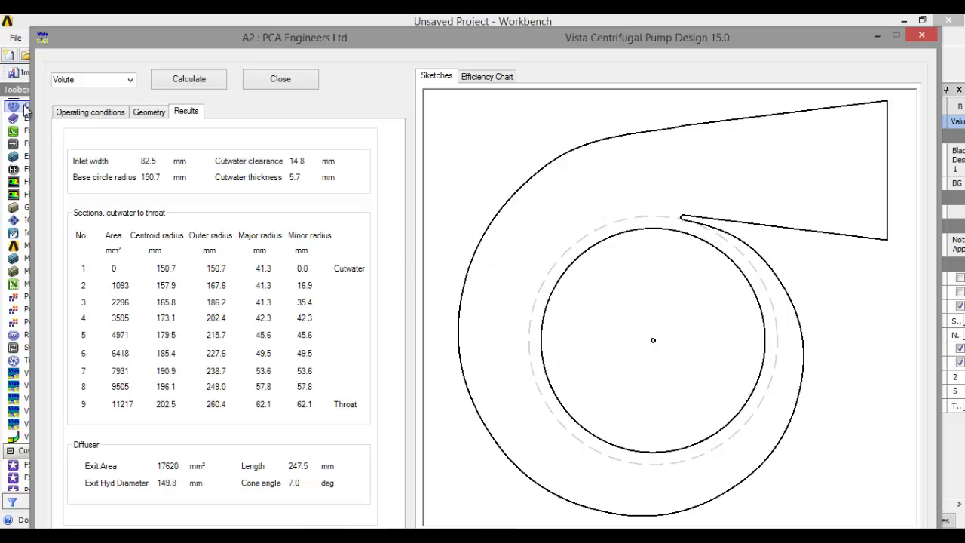
# Return to the operating conditions and change the efficiencies mode to Hydraulic efficiency calculated.
pyautogui.click(76, 114)
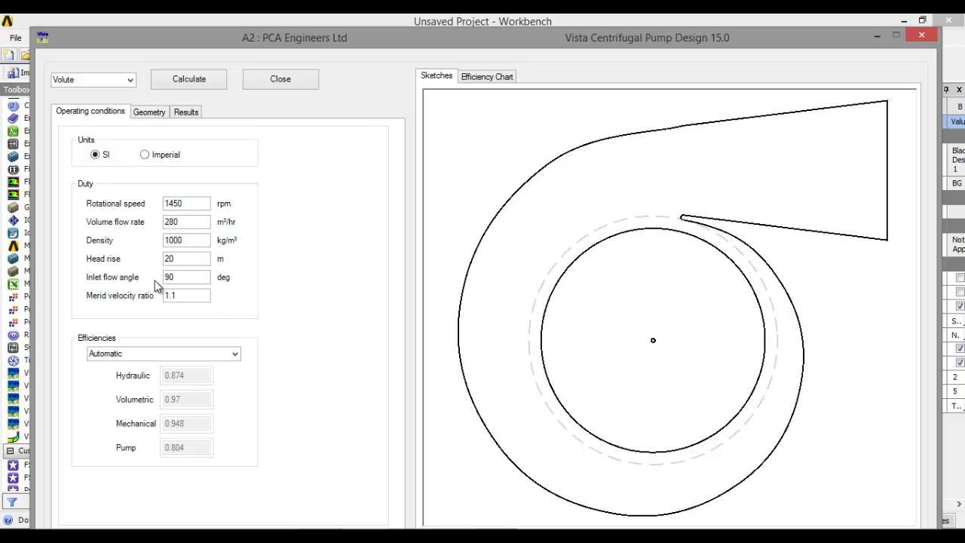
pyautogui.moveTo(188, 279); pyautogui.dragTo(133, 277)
pyautogui.click(232, 353)
pyautogui.click(236, 356)
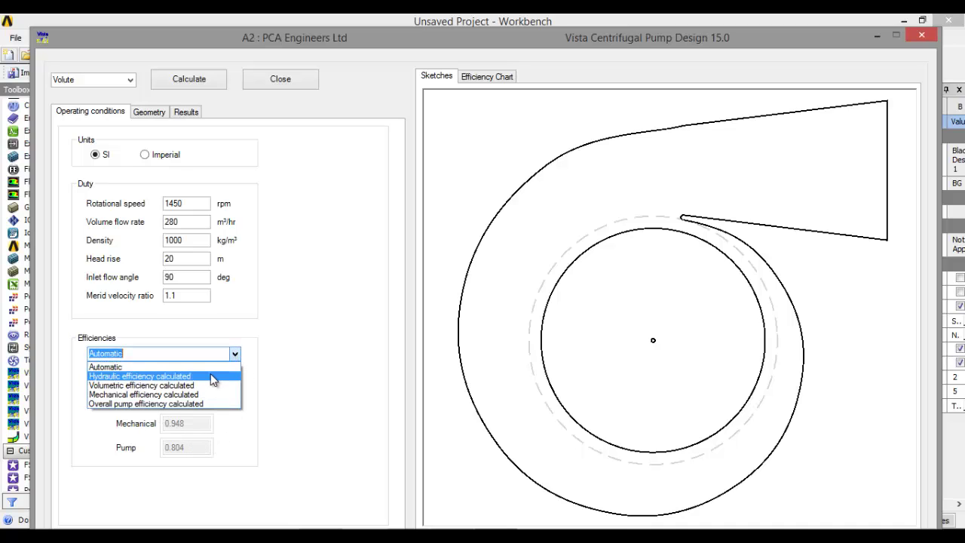
pyautogui.click(211, 377)
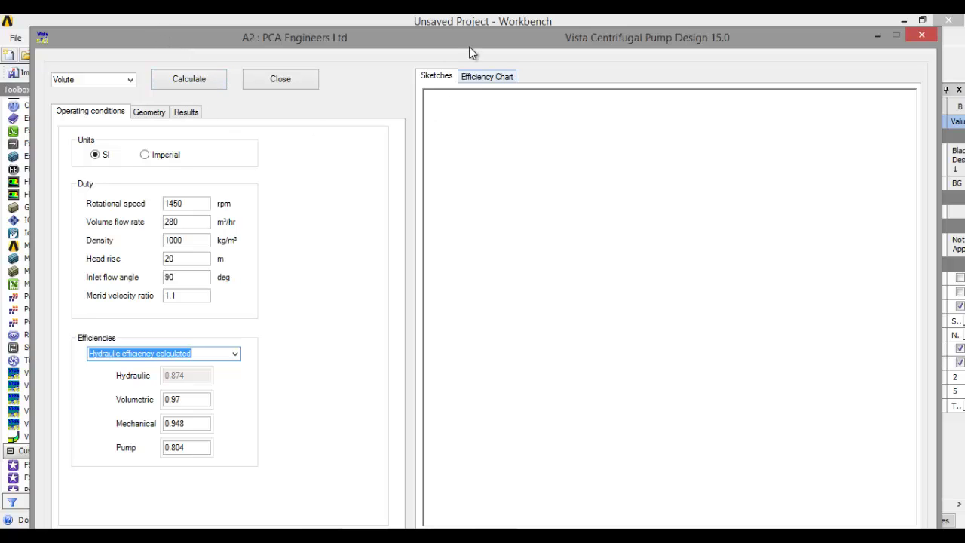
pyautogui.moveTo(465, 31); pyautogui.dragTo(457, 28)
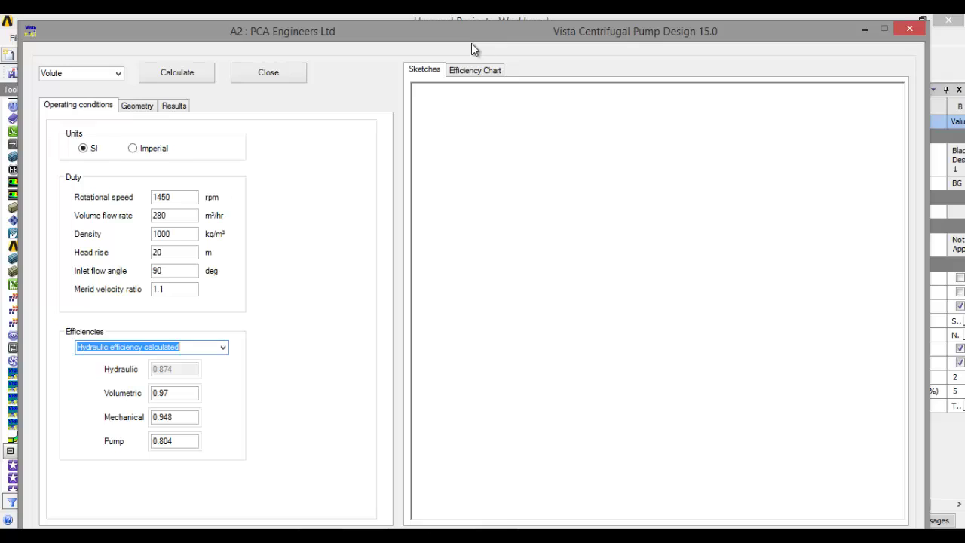
# Check the volute's geometry settings, and switch the design component to Impeller with its geometry settings shown.
pyautogui.click(141, 110)
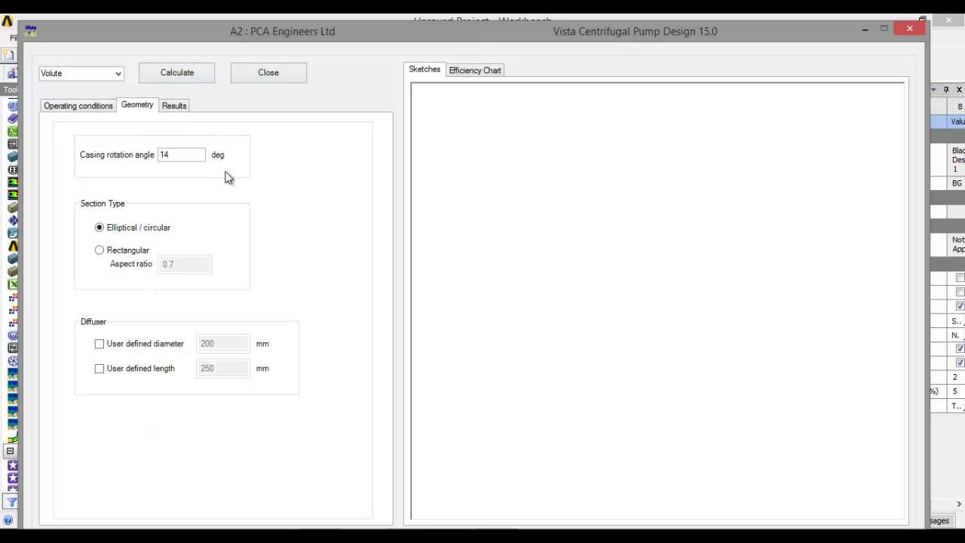
pyautogui.click(105, 105)
pyautogui.click(115, 73)
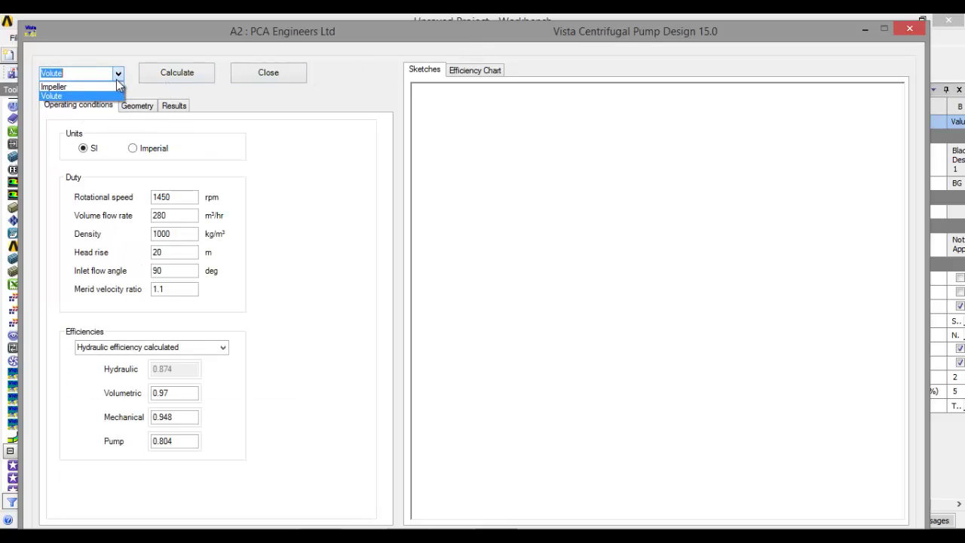
pyautogui.click(113, 86)
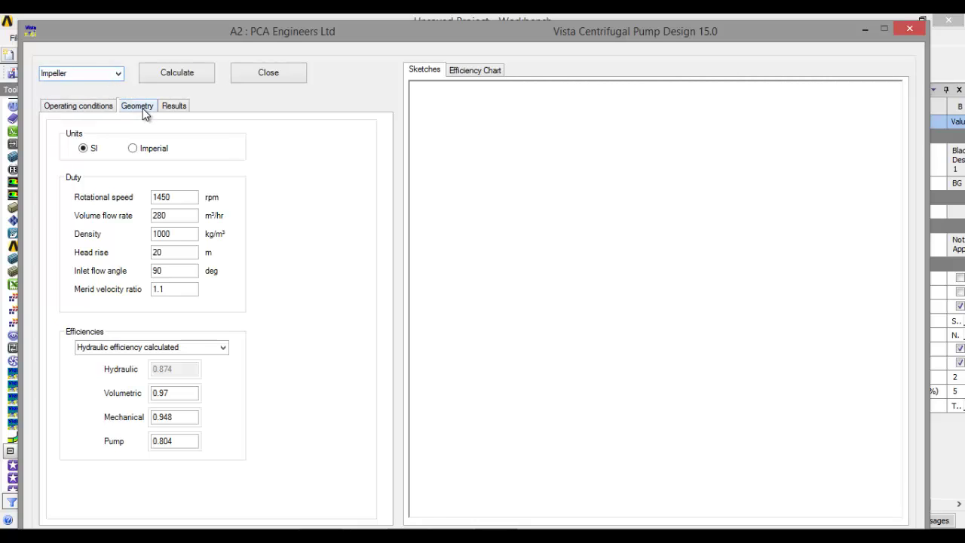
pyautogui.click(143, 109)
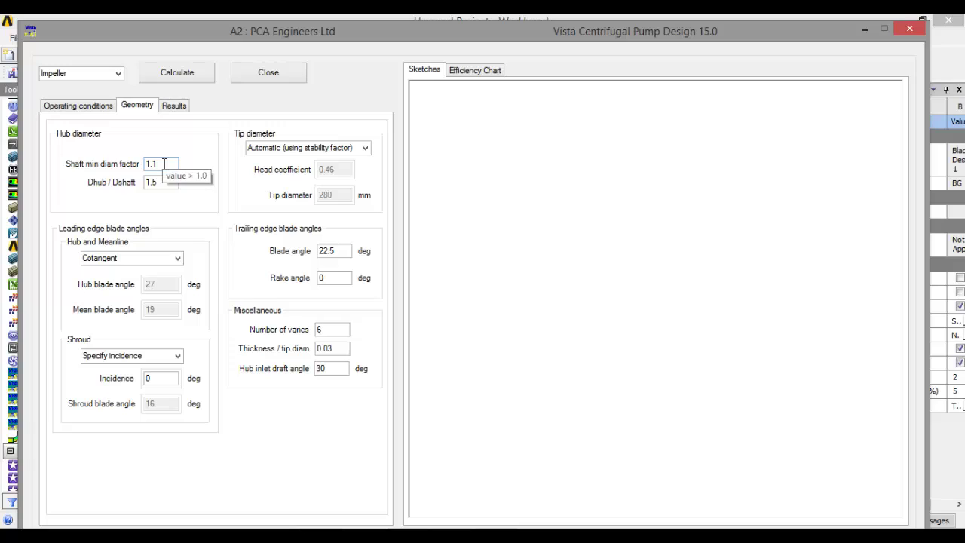
# Check the hub and meanline blade angle options, and try a User defined tip diameter before restoring Automatic (using stability factor).
pyautogui.click(177, 258)
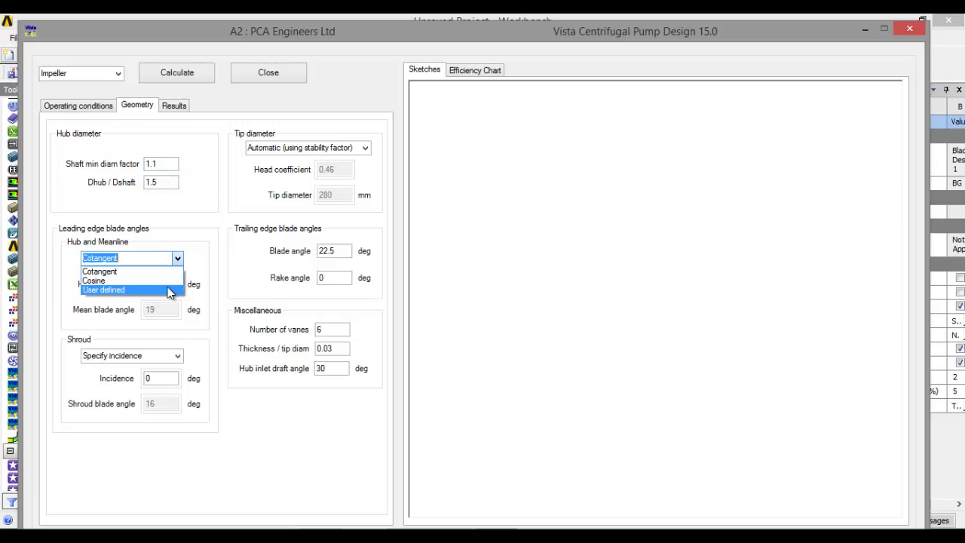
pyautogui.click(238, 259)
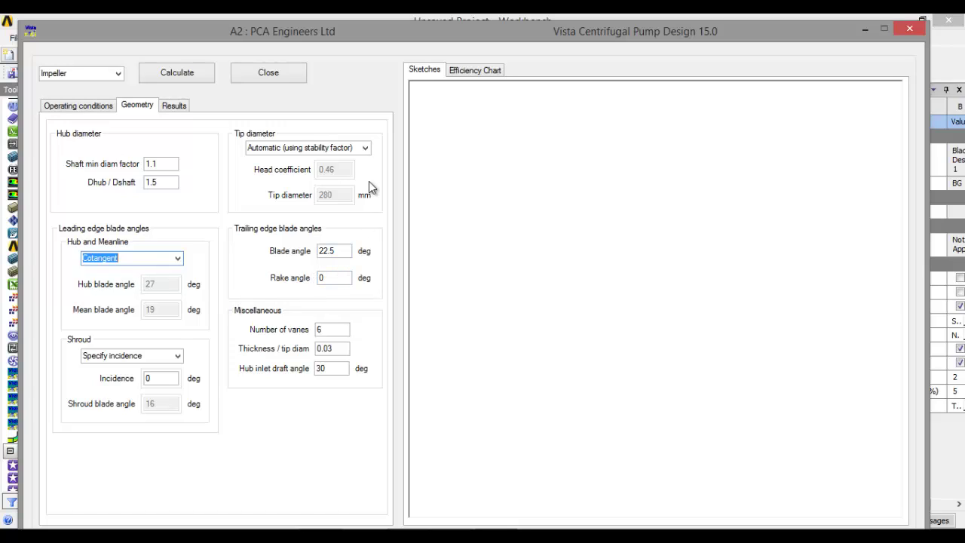
pyautogui.click(365, 148)
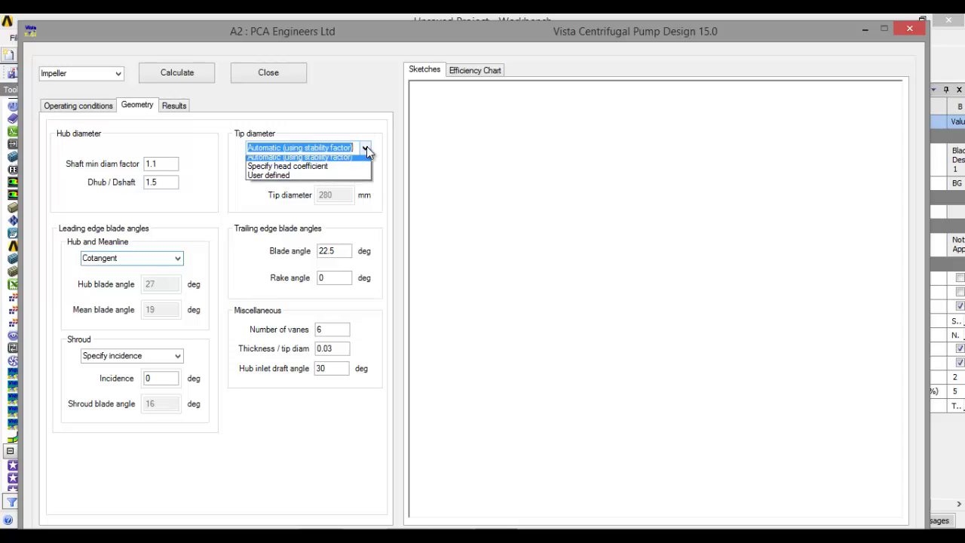
pyautogui.click(347, 179)
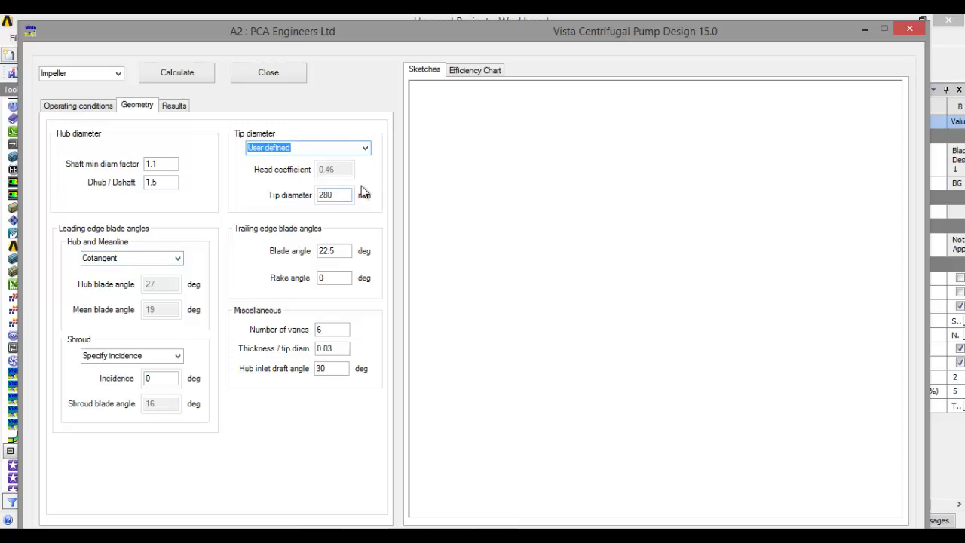
pyautogui.click(365, 148)
pyautogui.click(332, 157)
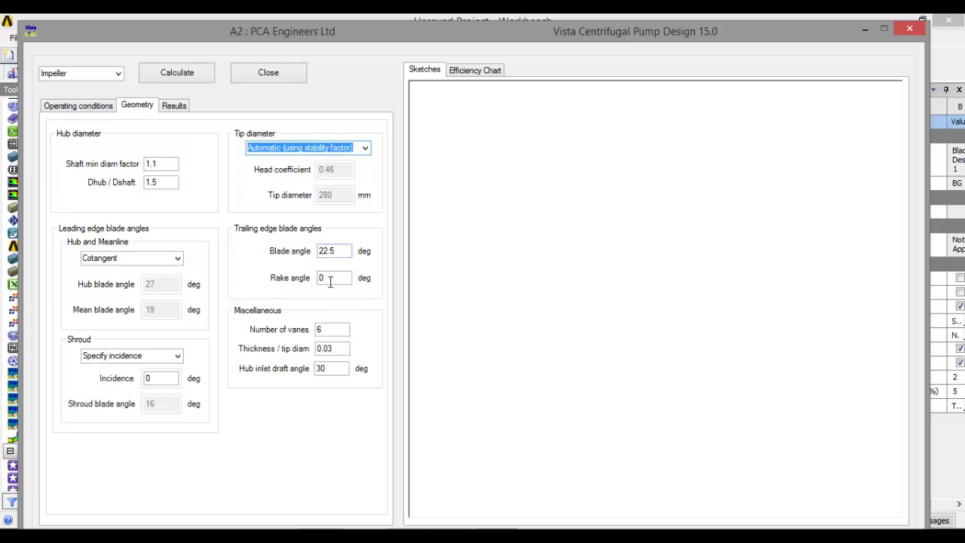
# Recalculate the impeller design with the current geometry settings and show its results.
pyautogui.click(324, 329)
pyautogui.click(172, 107)
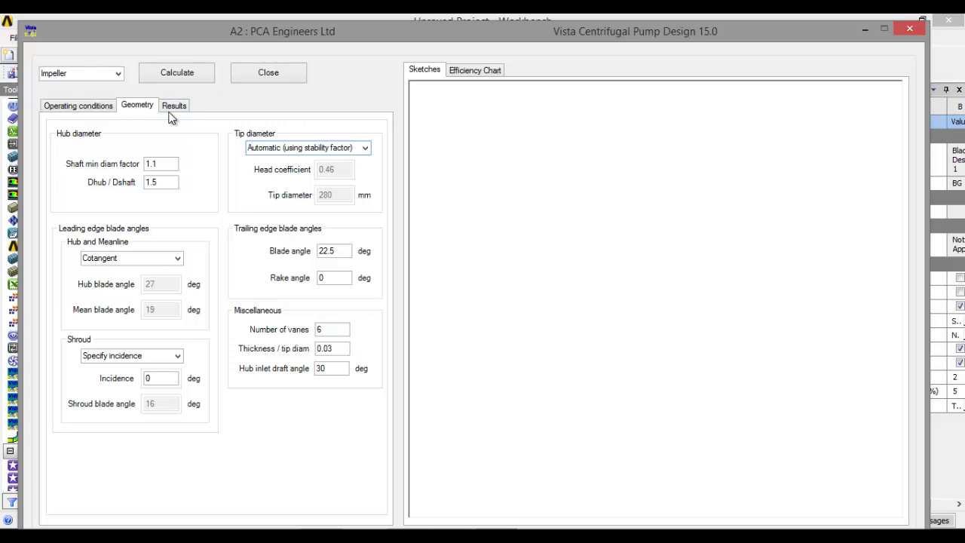
pyautogui.click(186, 110)
pyautogui.click(181, 72)
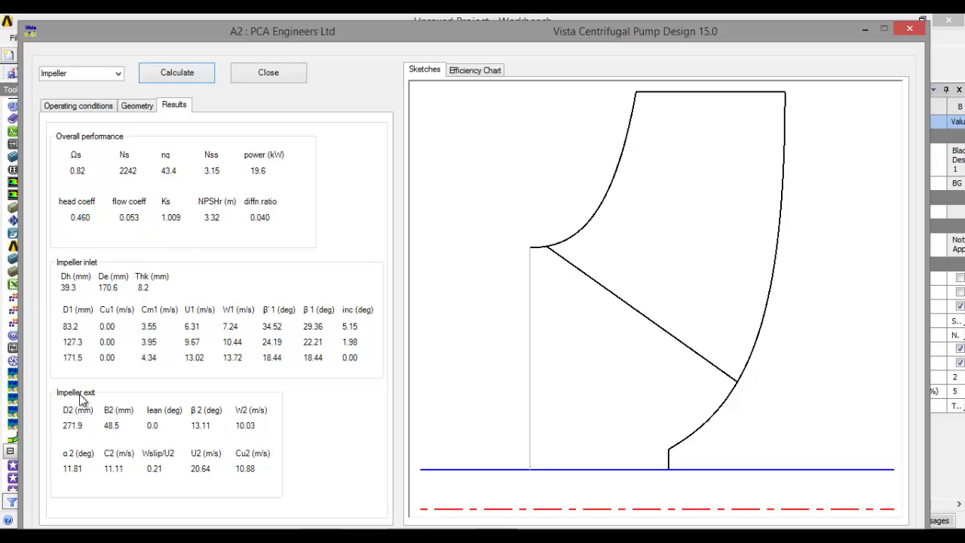
# Review the volute's section and diffuser results, and return to the impeller's results.
pyautogui.click(86, 73)
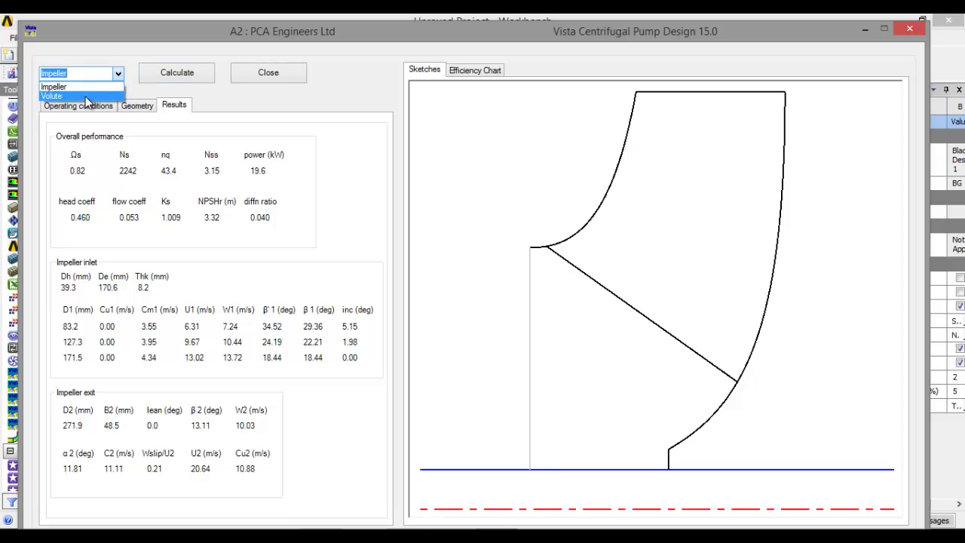
pyautogui.click(86, 96)
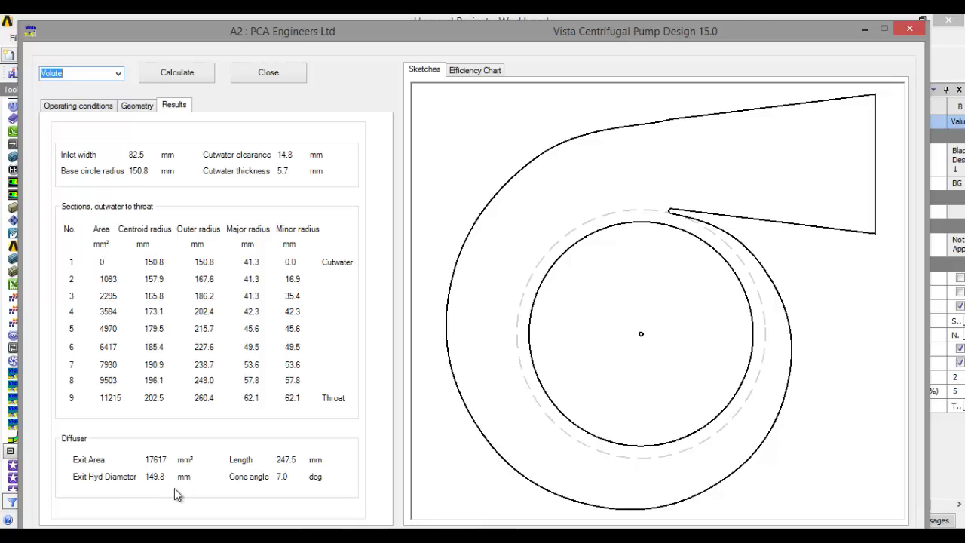
pyautogui.click(117, 73)
pyautogui.click(95, 88)
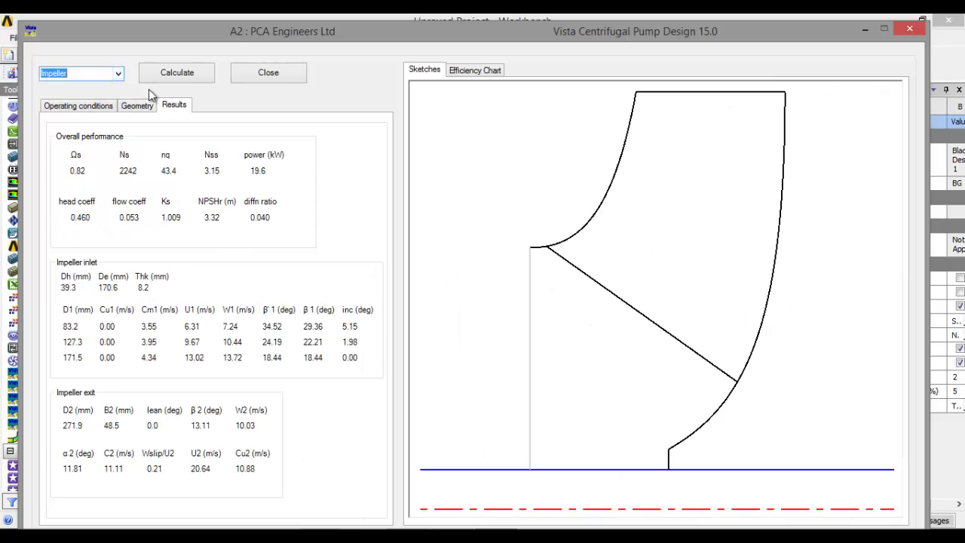
# Recalculate the impeller with a rotational speed of 2000 rpm and a volume flow rate of 100 m³/hr.
pyautogui.click(76, 107)
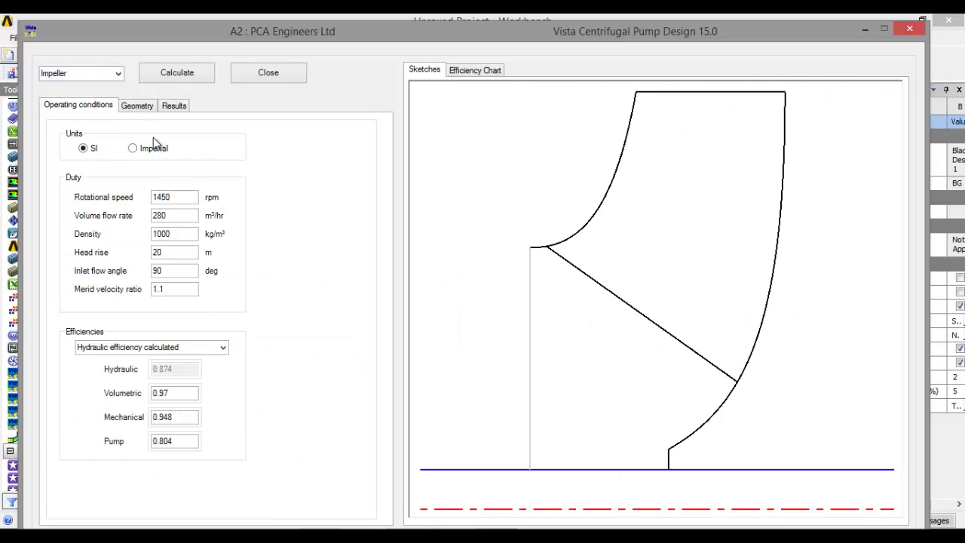
pyautogui.doubleClick(190, 196)
pyautogui.write('2000')
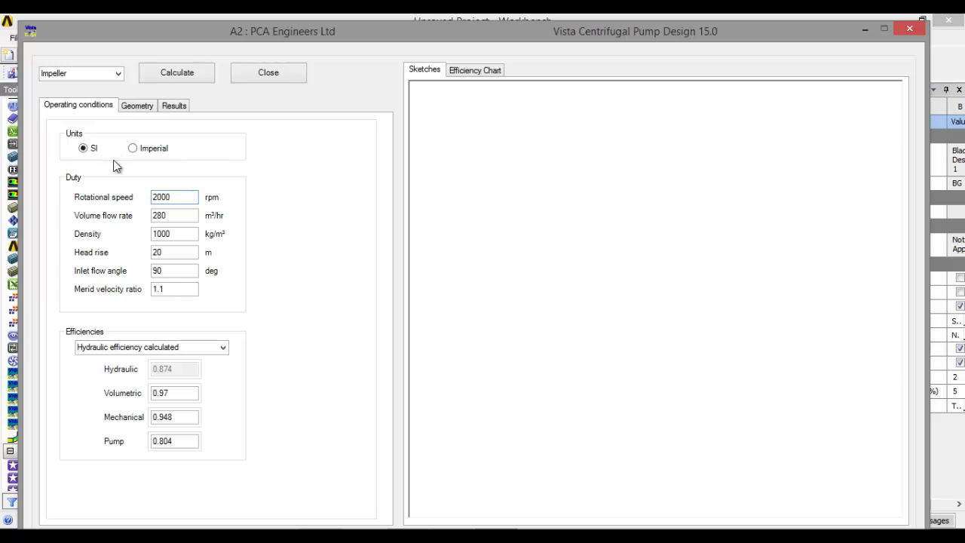
pyautogui.doubleClick(190, 215)
pyautogui.write('100')
pyautogui.click(279, 248)
pyautogui.click(187, 75)
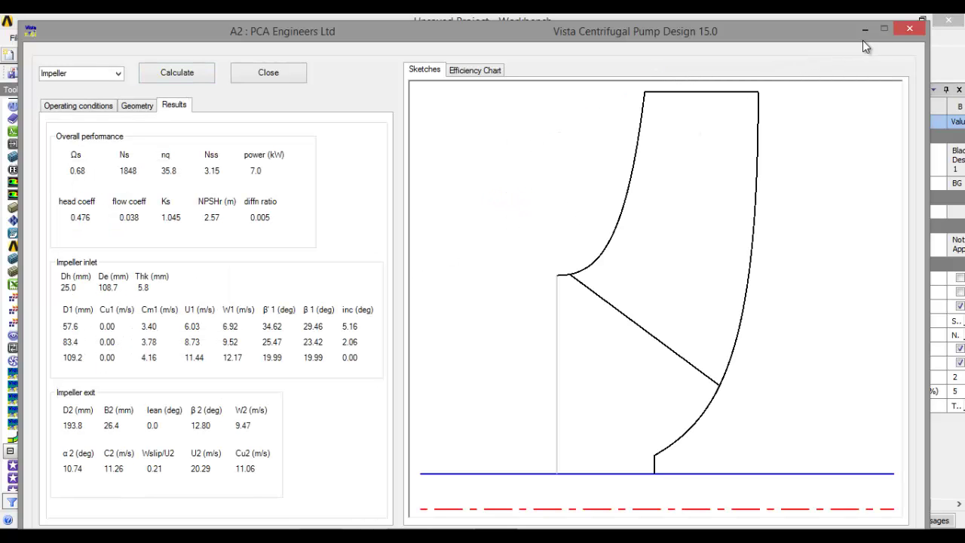
# Close the pump design window and delete the existing BladeGen system from the project schematic.
pyautogui.click(910, 30)
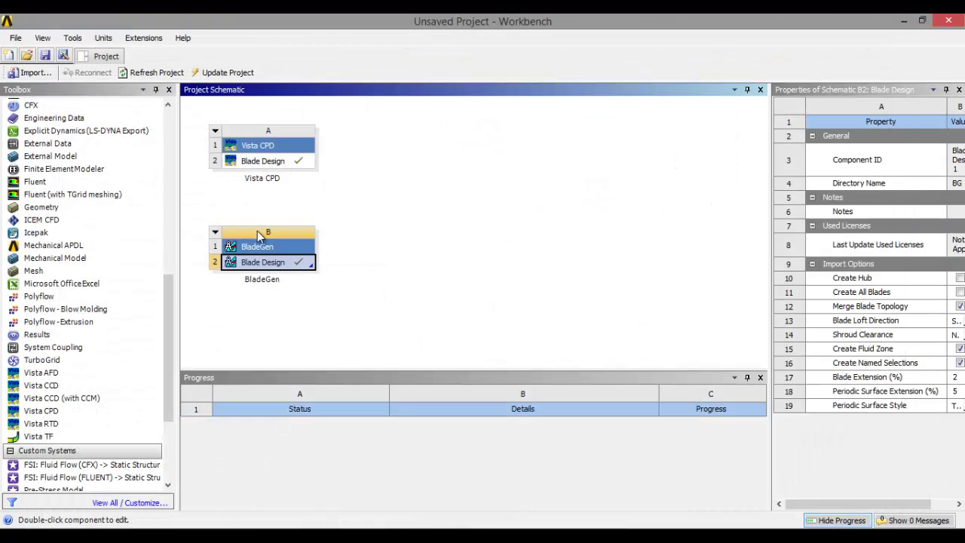
pyautogui.click(216, 236)
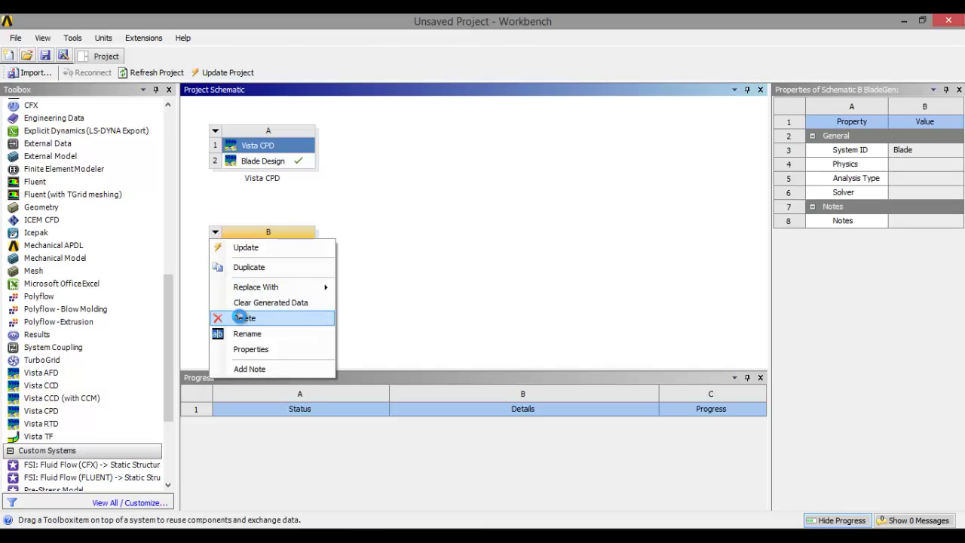
pyautogui.click(240, 318)
pyautogui.click(520, 296)
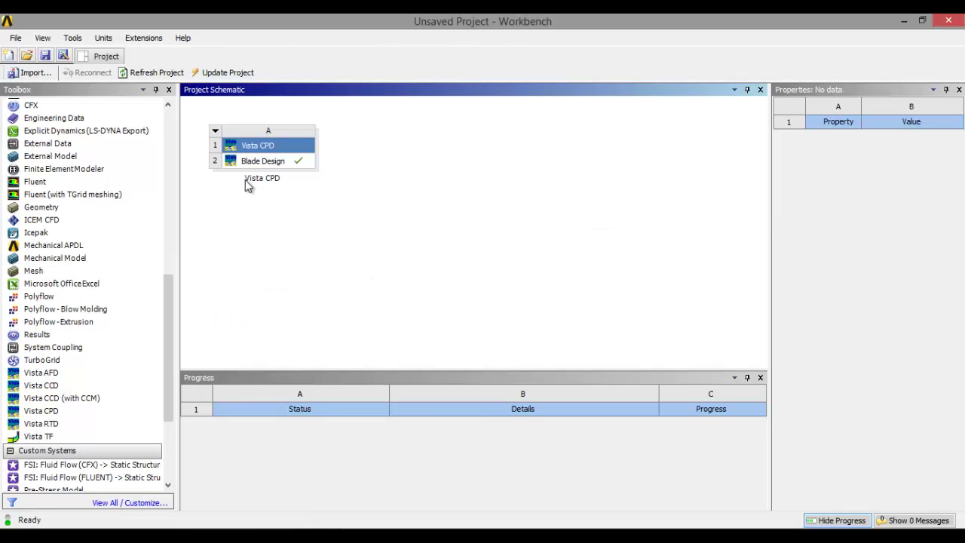
# Create new BladeGen and volute systems from the Vista CPD system's Blade Design cell.
pyautogui.click(269, 161)
pyautogui.rightClick(269, 160)
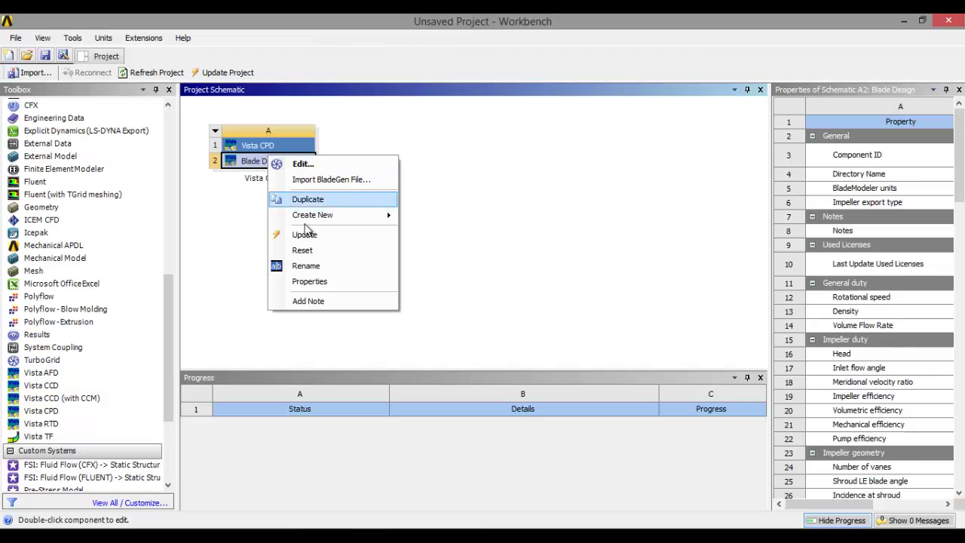
pyautogui.moveTo(320, 218)
pyautogui.click(446, 217)
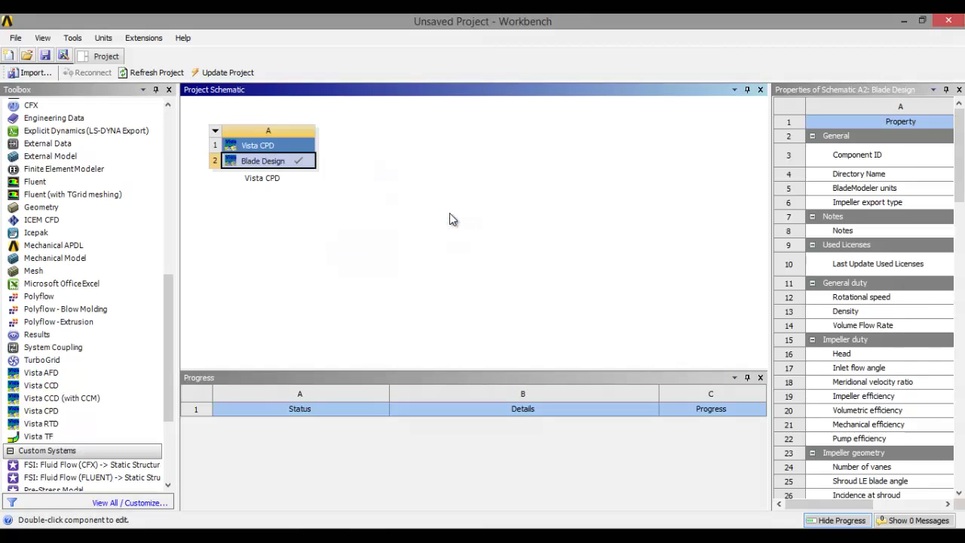
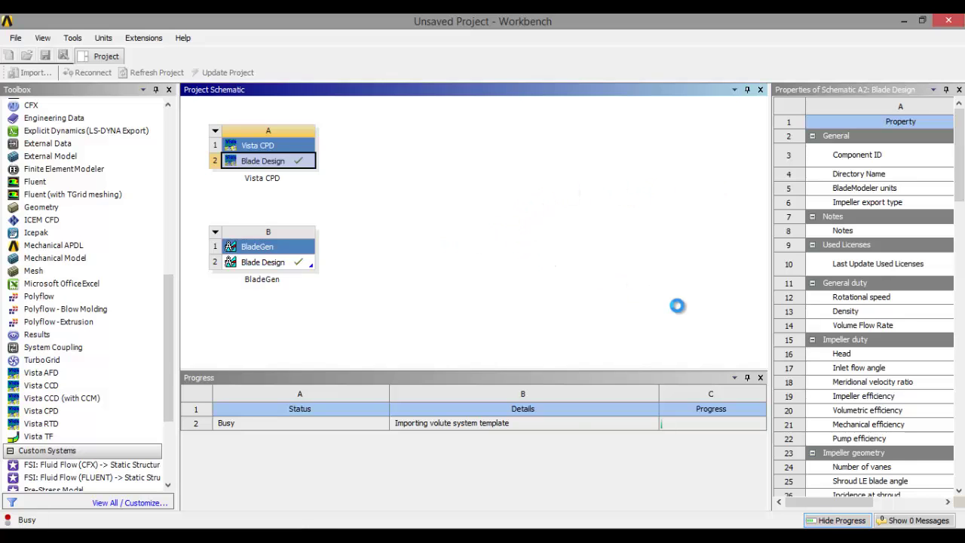
# Open the volute system's Geometry in DesignModeler and inspect the volute model from different angles.
pyautogui.scroll(-3, 961, 194)
pyautogui.scroll(-3, 959, 194)
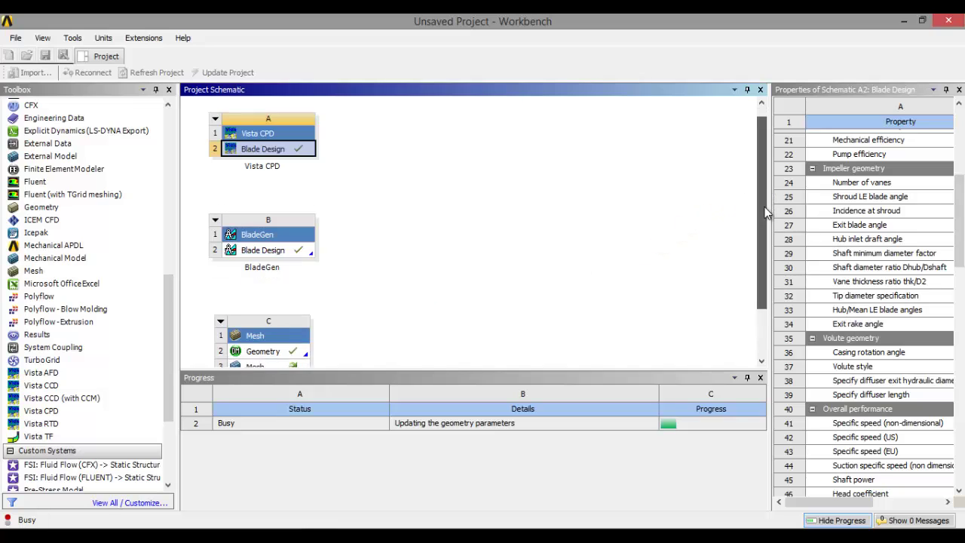
pyautogui.scroll(-2, 763, 206)
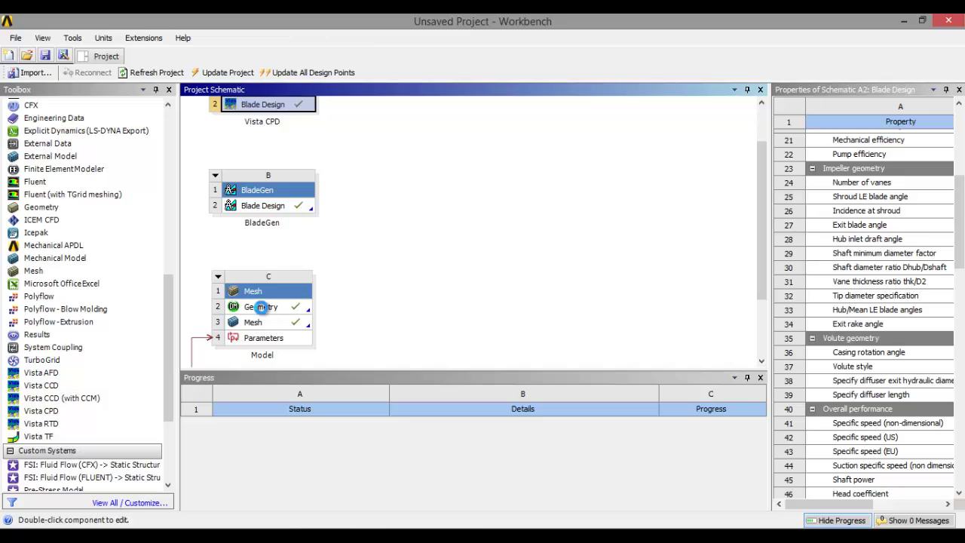
pyautogui.doubleClick(265, 309)
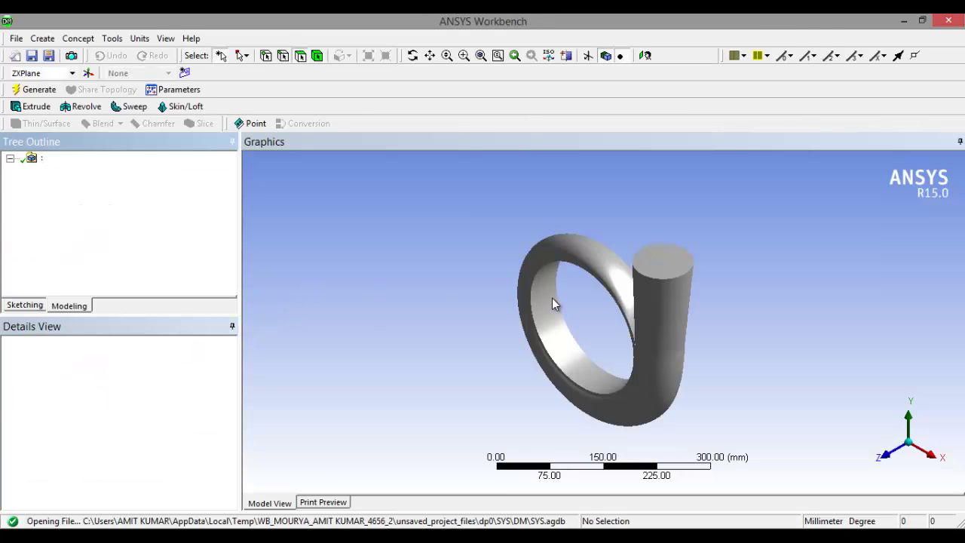
pyautogui.click(598, 256)
pyautogui.click(799, 238)
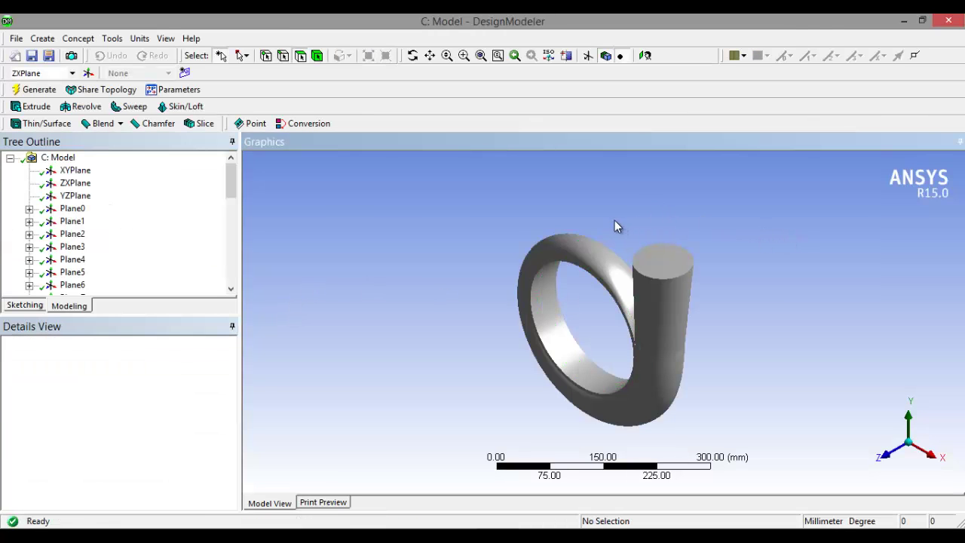
pyautogui.moveTo(616, 223); pyautogui.dragTo(864, 228, button='middle')
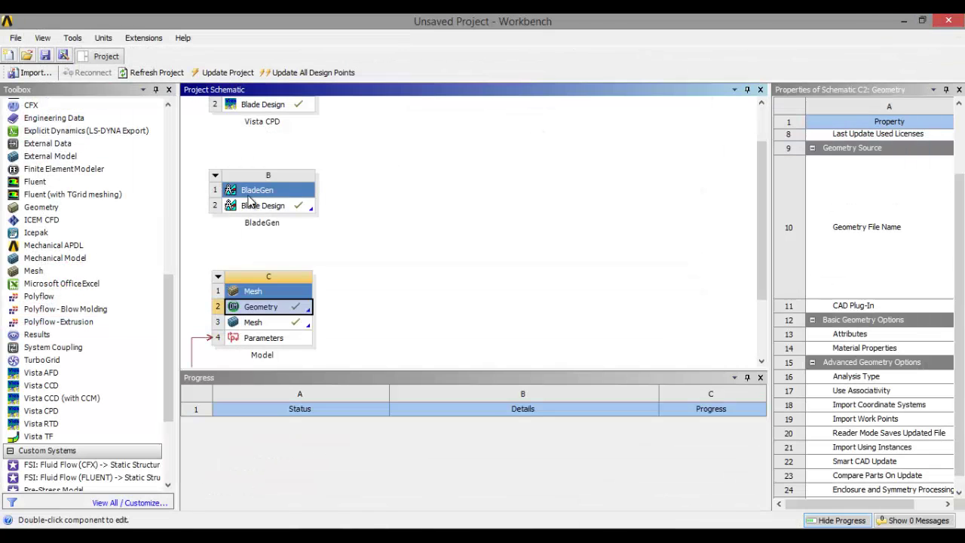
pyautogui.click(278, 205)
pyautogui.rightClick(278, 205)
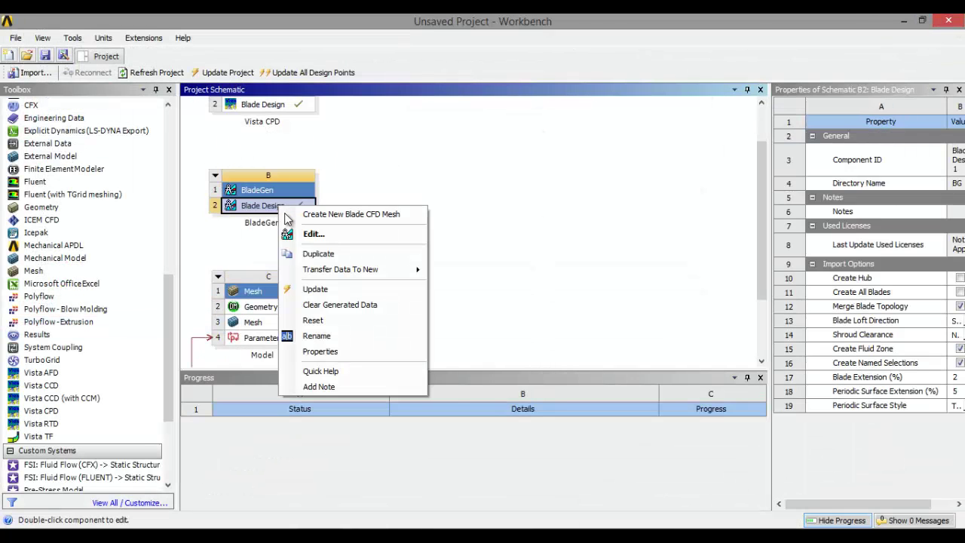
pyautogui.moveTo(320, 272)
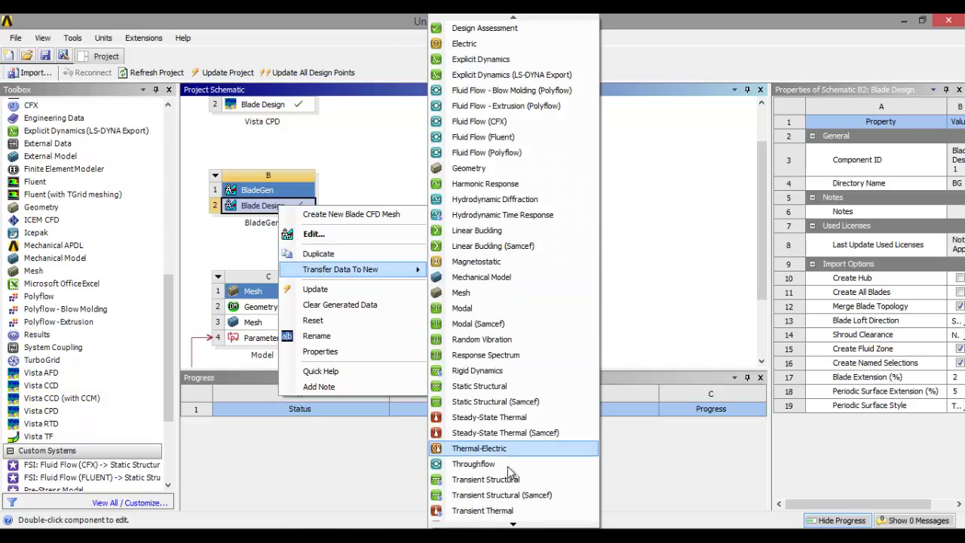
pyautogui.click(513, 520)
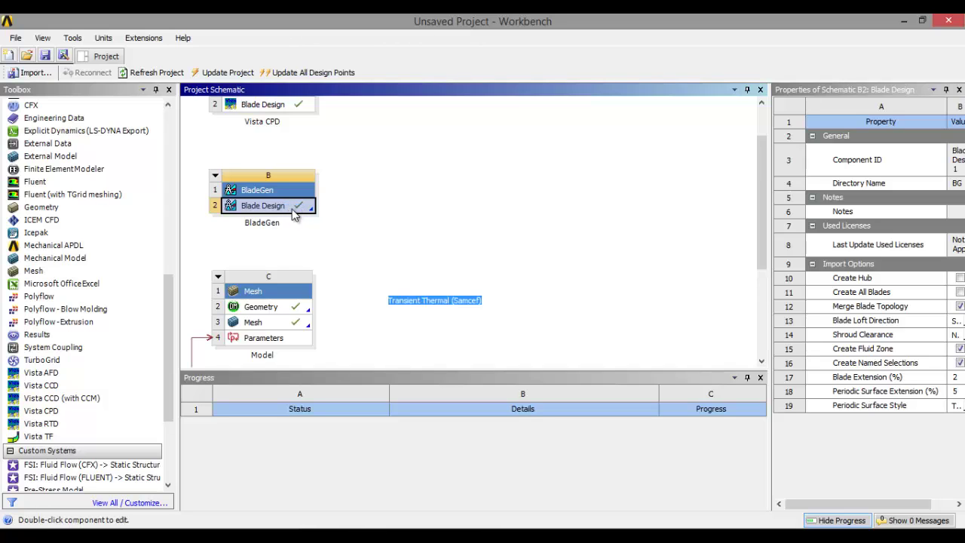
pyautogui.click(364, 178)
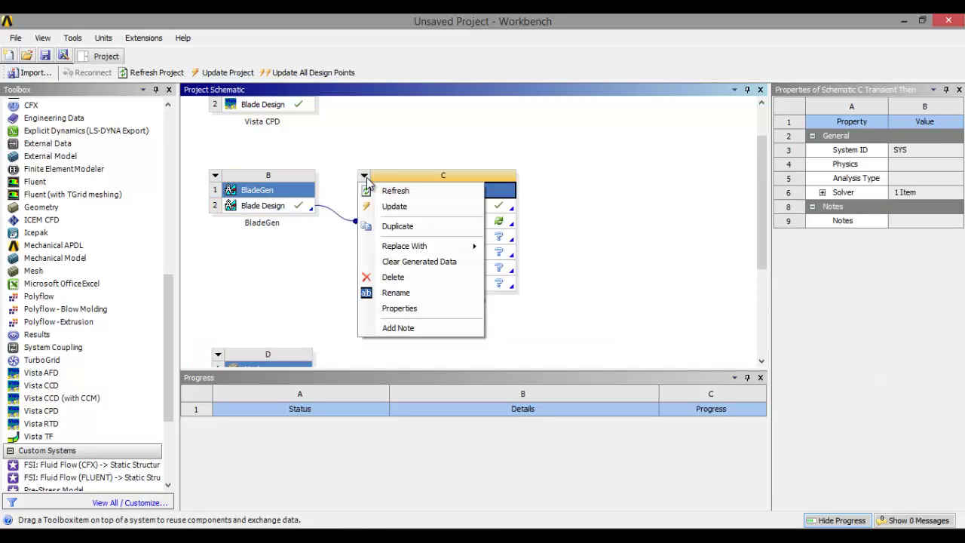
pyautogui.click(392, 261)
pyautogui.click(530, 299)
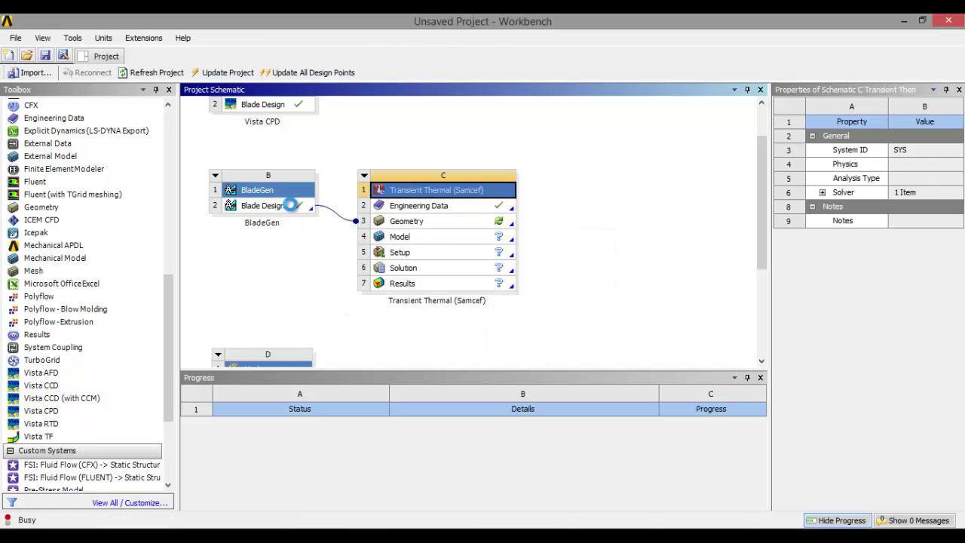
# Transfer the BladeGen Blade Design data to a new TurboGrid system.
pyautogui.rightClick(291, 205)
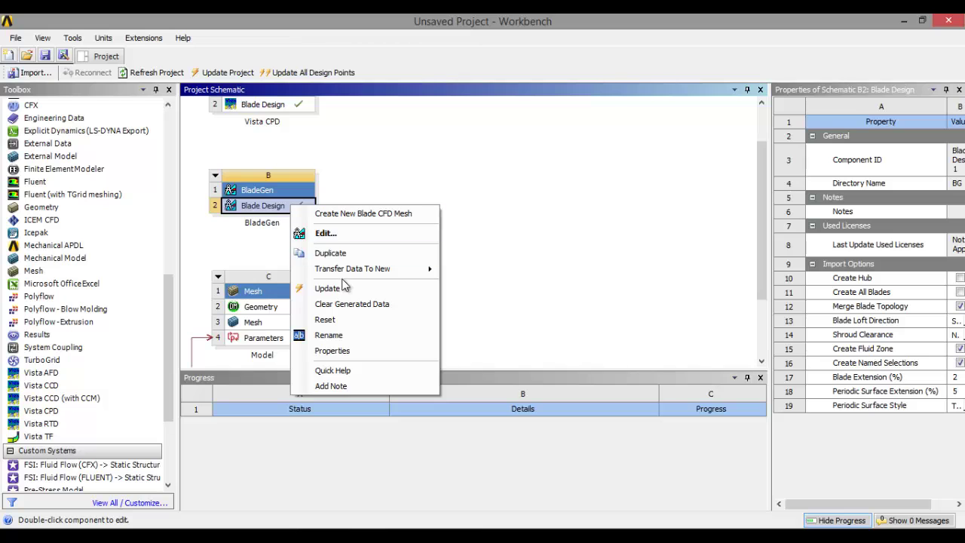
pyautogui.moveTo(355, 268)
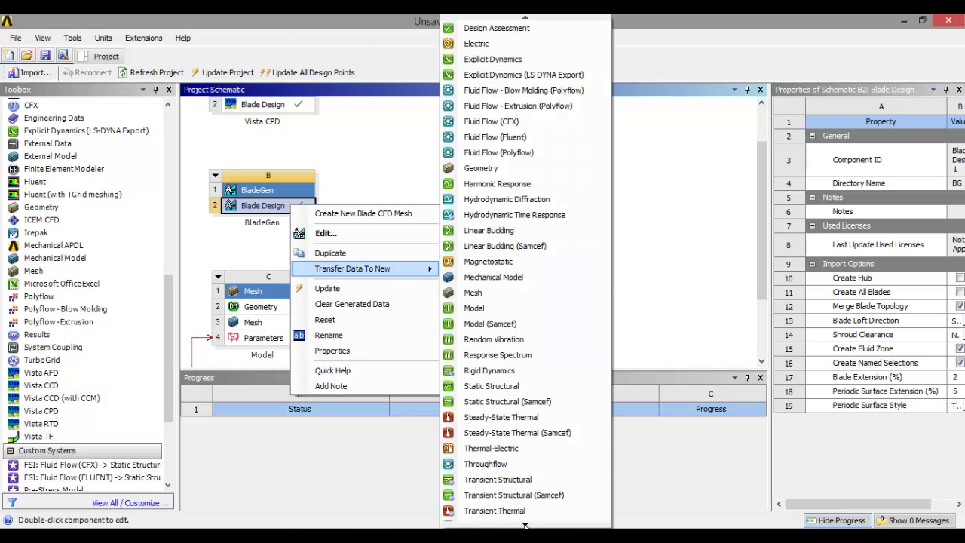
pyautogui.moveTo(525, 525)
pyautogui.click(497, 510)
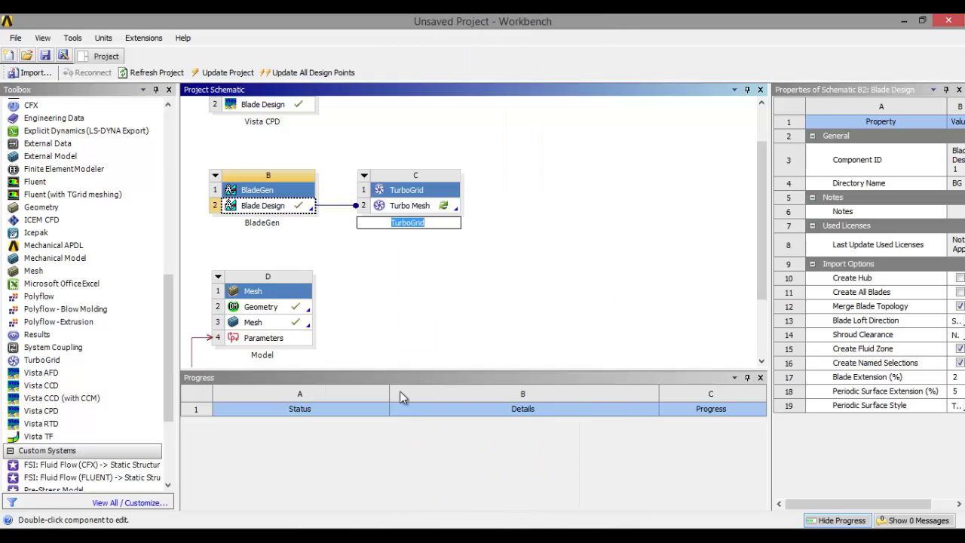
# Transfer the TurboGrid system's Turbo Mesh data to a new CFX system.
pyautogui.click(442, 209)
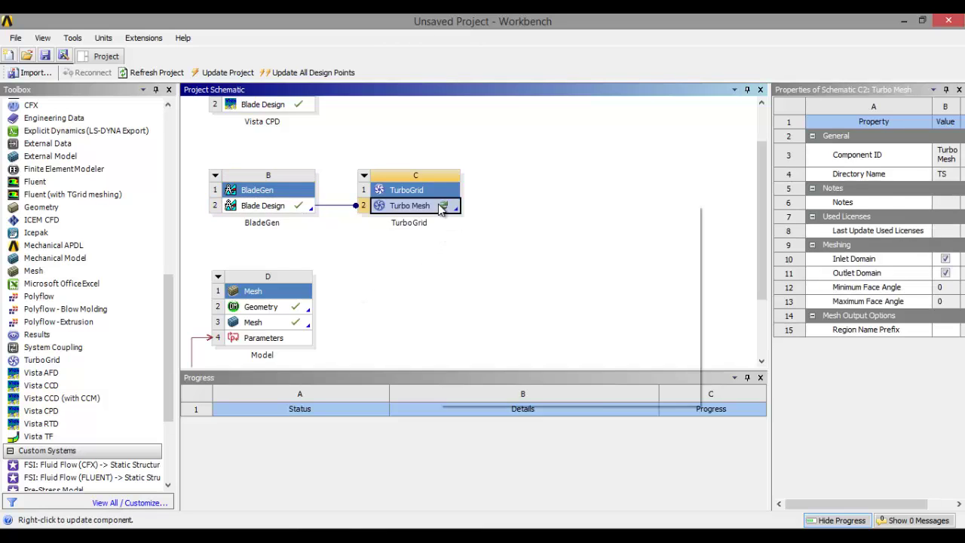
pyautogui.rightClick(440, 205)
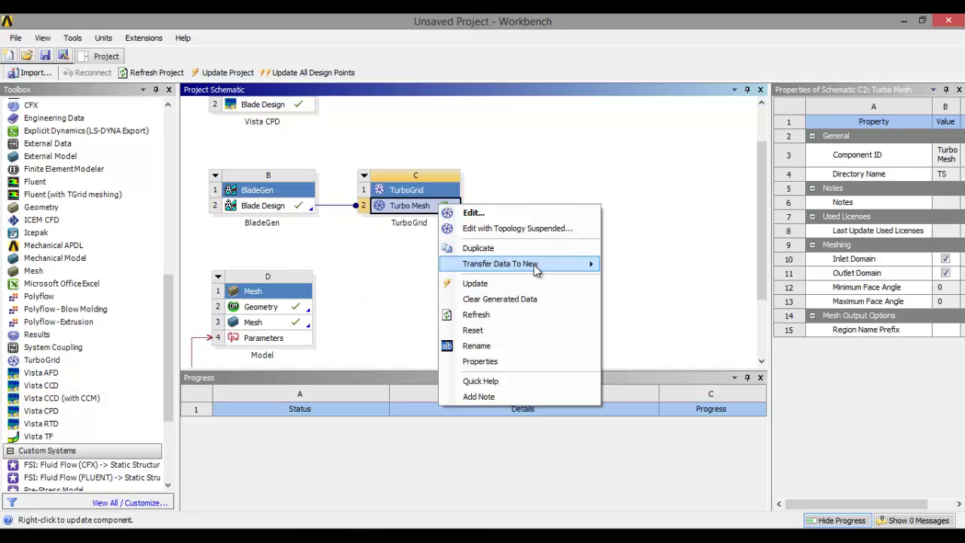
pyautogui.moveTo(534, 264)
pyautogui.click(640, 261)
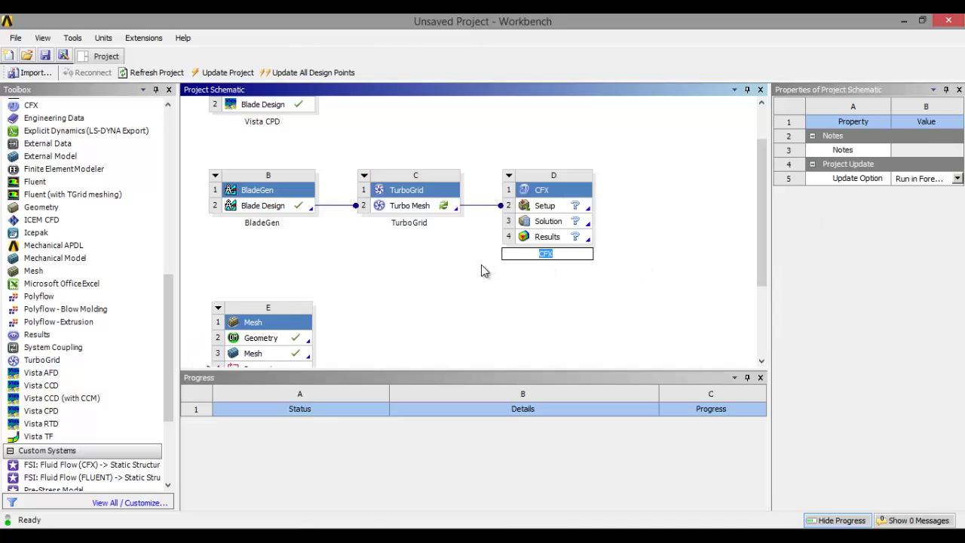
# Turn off the Outlet Domain in the Turbo Mesh properties and update the Turbo Mesh cell.
pyautogui.click(423, 208)
pyautogui.rightClick(425, 209)
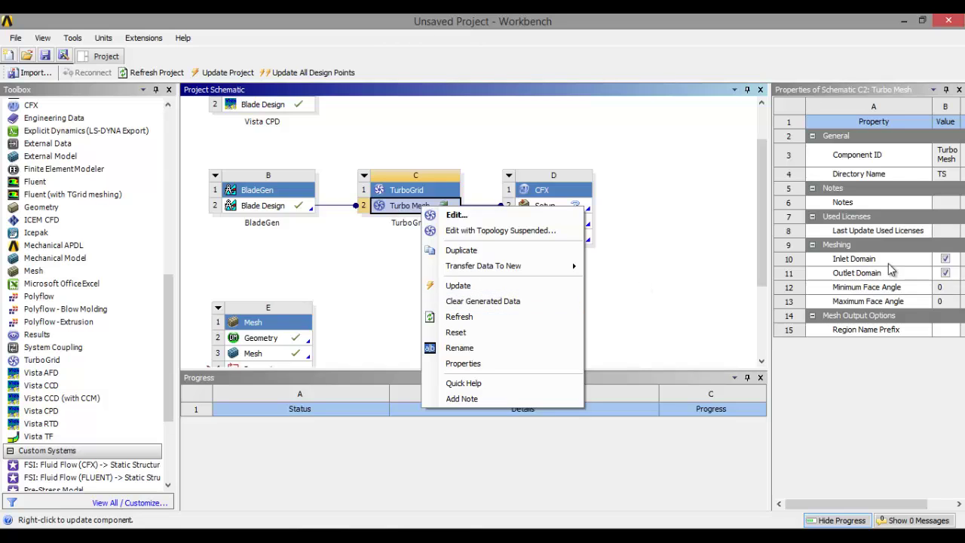
pyautogui.click(744, 219)
pyautogui.click(423, 213)
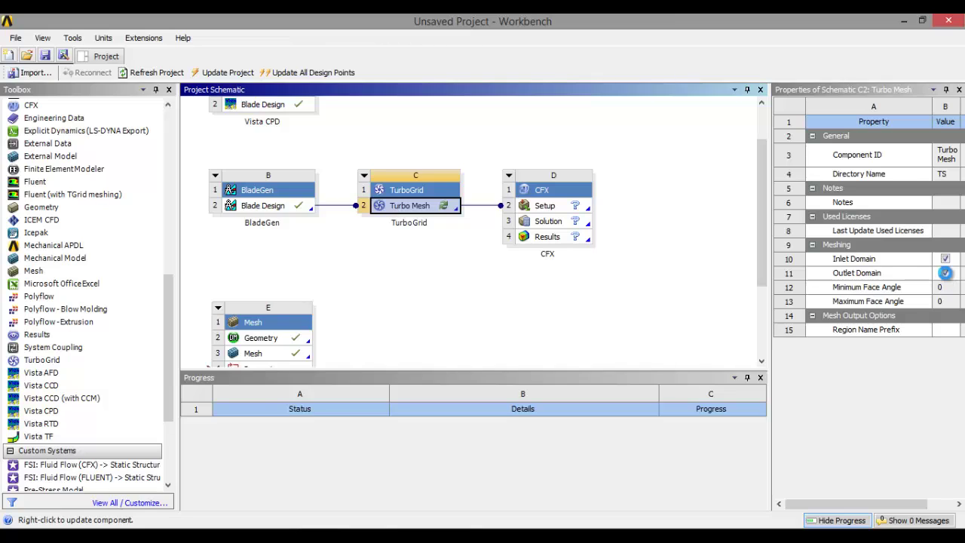
pyautogui.click(944, 273)
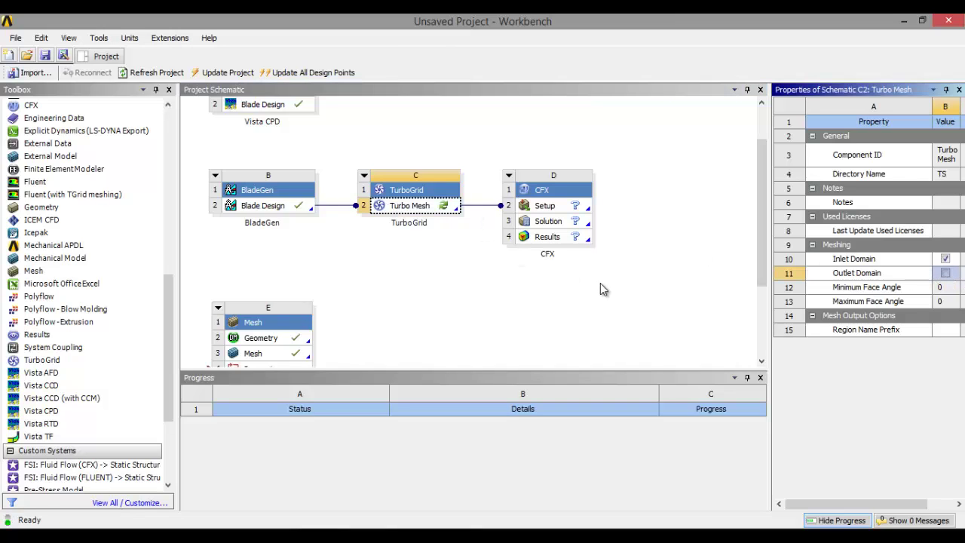
pyautogui.rightClick(428, 208)
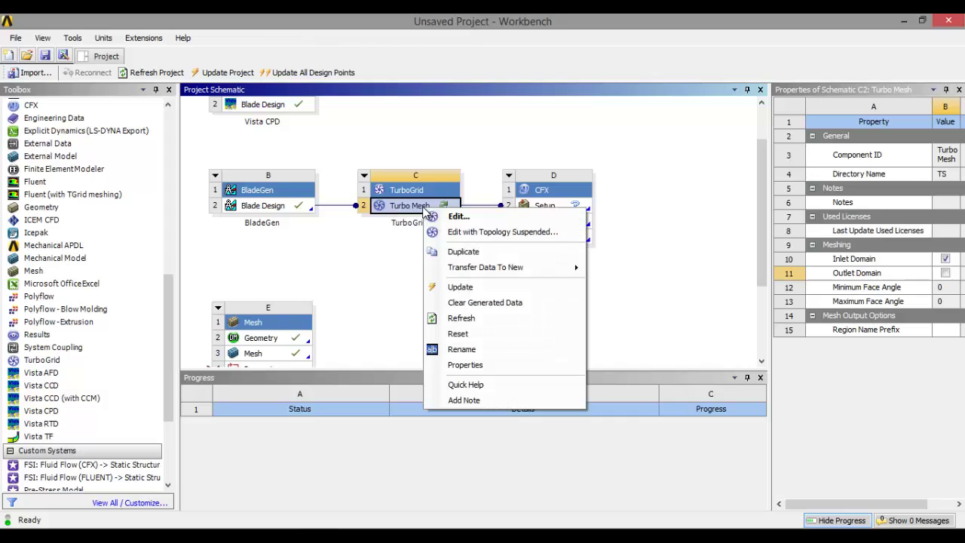
pyautogui.click(461, 288)
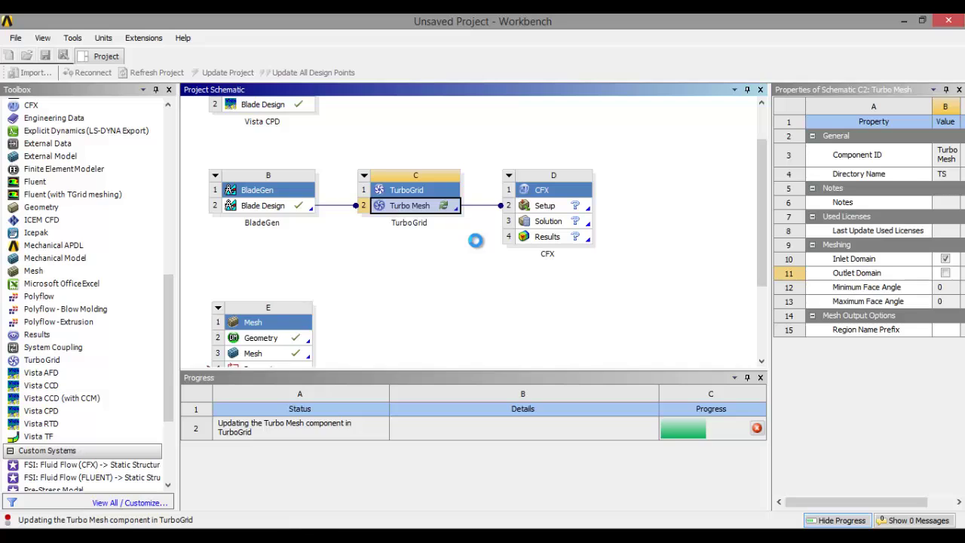
# Link the volute system's Mesh cell to the CFX Setup cell and update the volute mesh.
pyautogui.moveTo(260, 353); pyautogui.dragTo(545, 208)
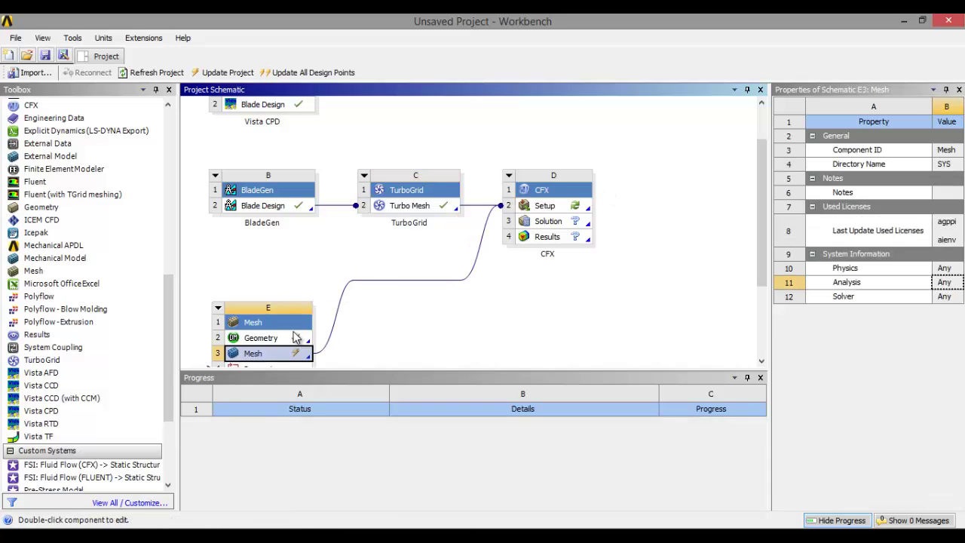
pyautogui.rightClick(276, 360)
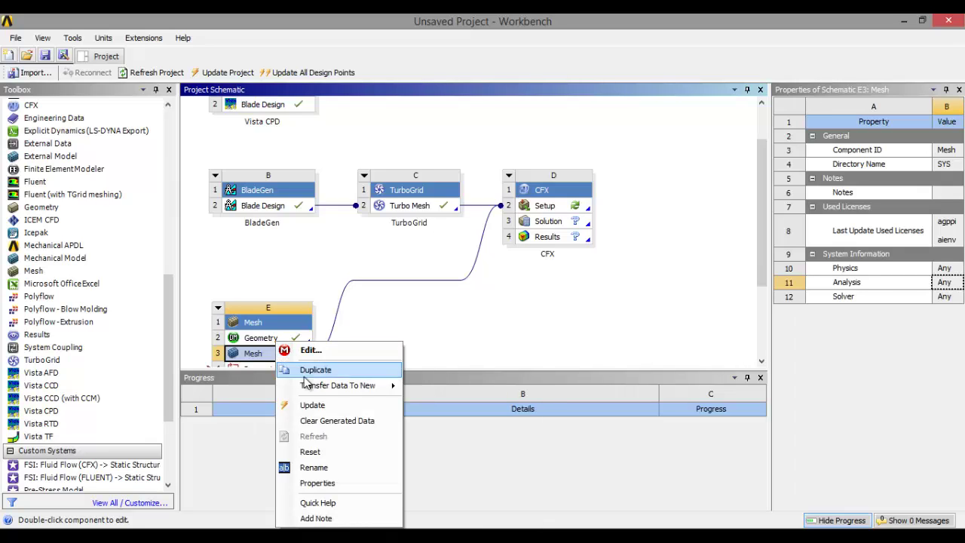
pyautogui.click(312, 404)
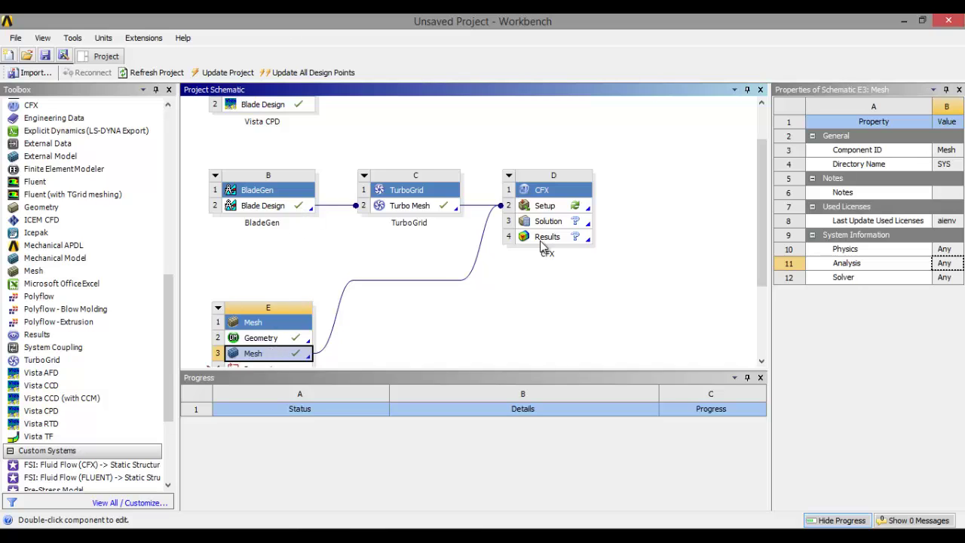
# Open the CFX system's Setup in CFX-Pre and inspect the combined impeller passage and volute from different angles.
pyautogui.doubleClick(545, 206)
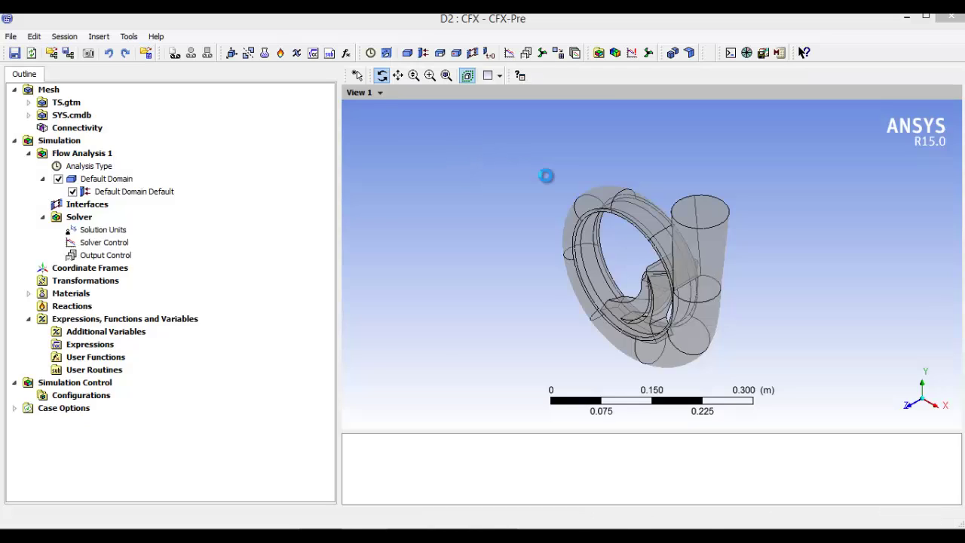
pyautogui.moveTo(593, 226); pyautogui.dragTo(650, 265)
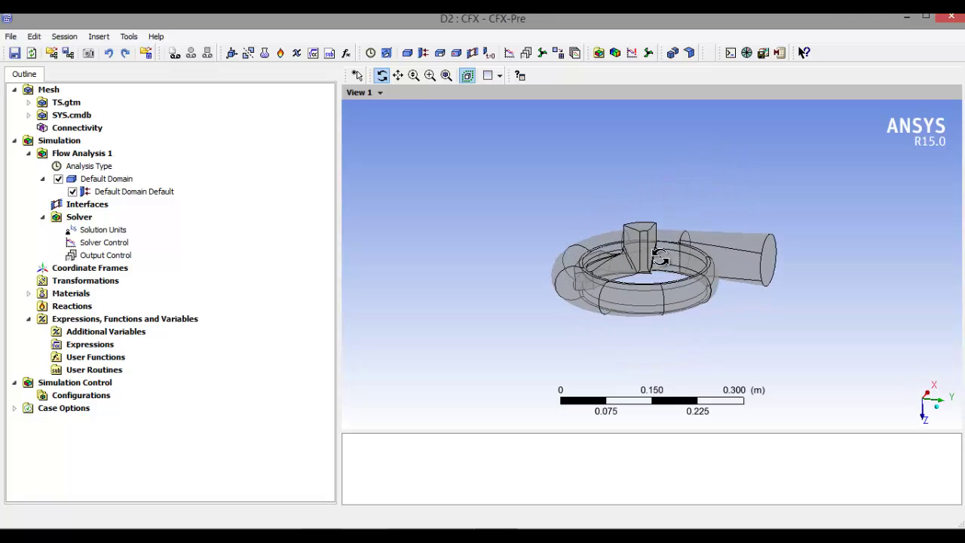
pyautogui.moveTo(581, 198); pyautogui.dragTo(694, 249)
pyautogui.moveTo(495, 185); pyautogui.dragTo(689, 276)
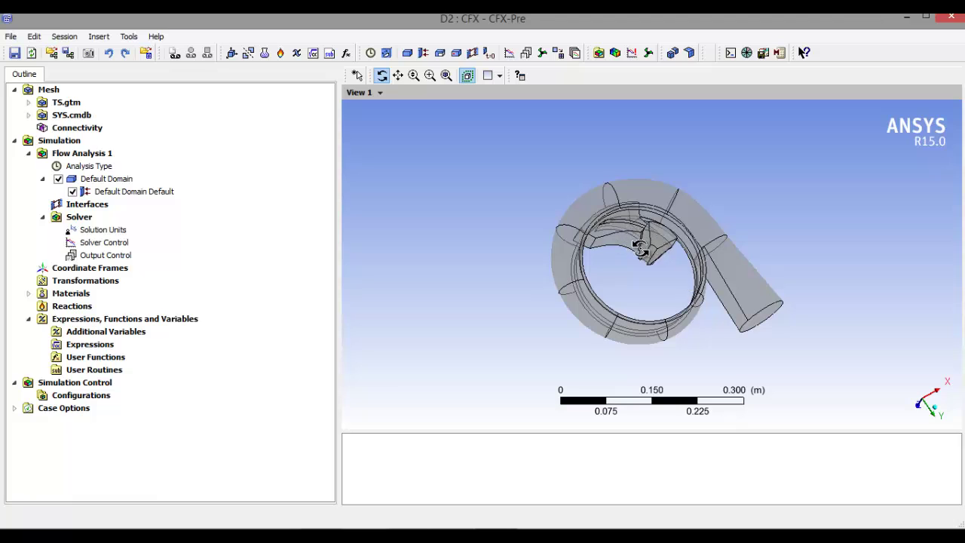
# Start Turbo Mode for the pump setup and check the rotation axis against the model from several angles.
pyautogui.click(128, 36)
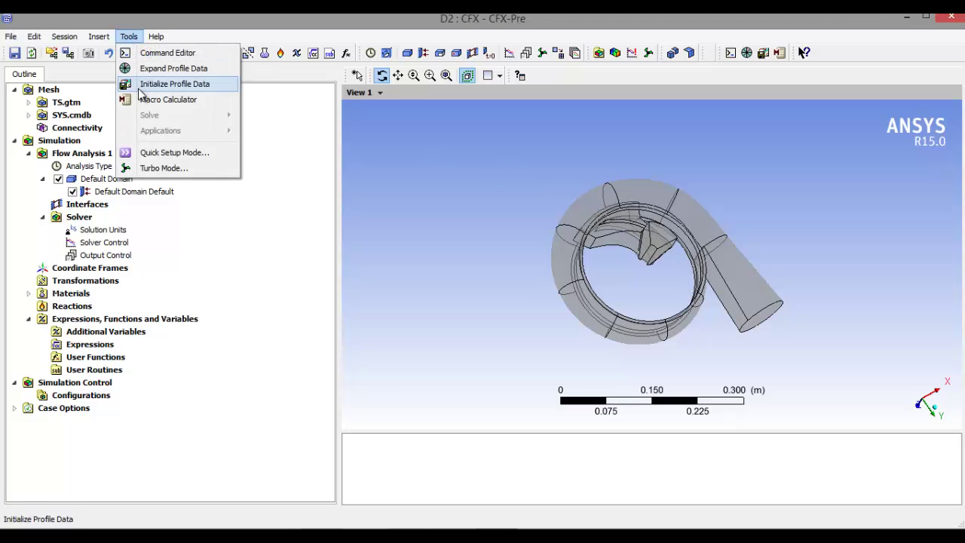
pyautogui.click(139, 170)
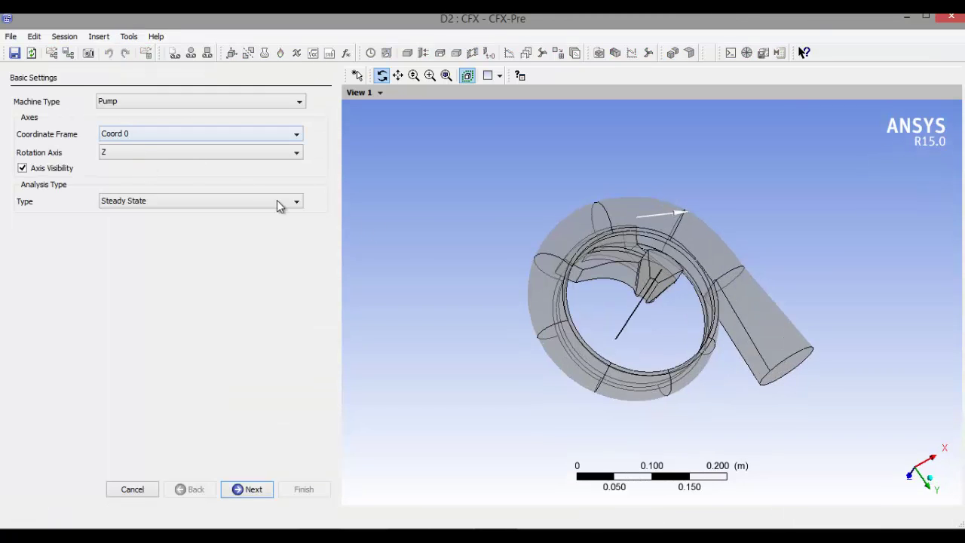
pyautogui.moveTo(519, 266); pyautogui.dragTo(418, 178)
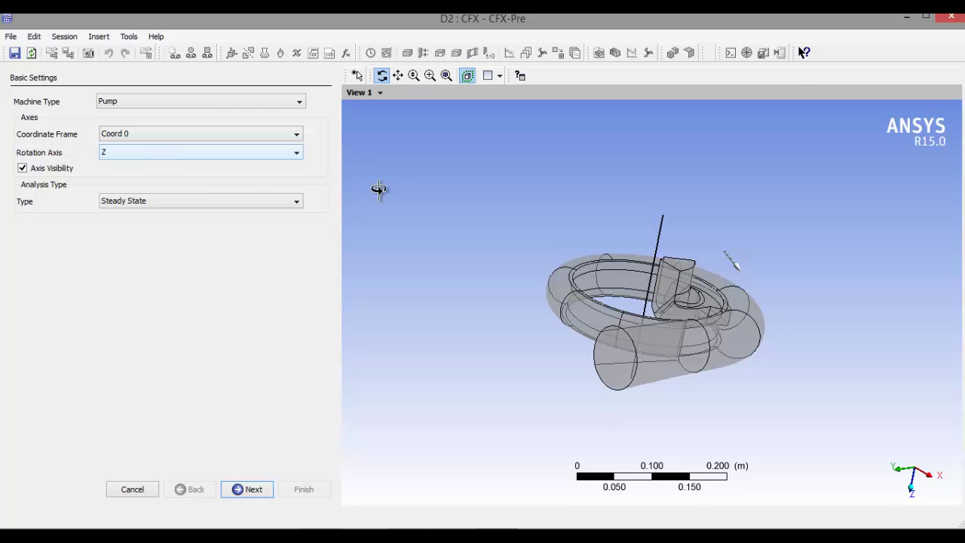
pyautogui.moveTo(666, 271); pyautogui.dragTo(653, 218)
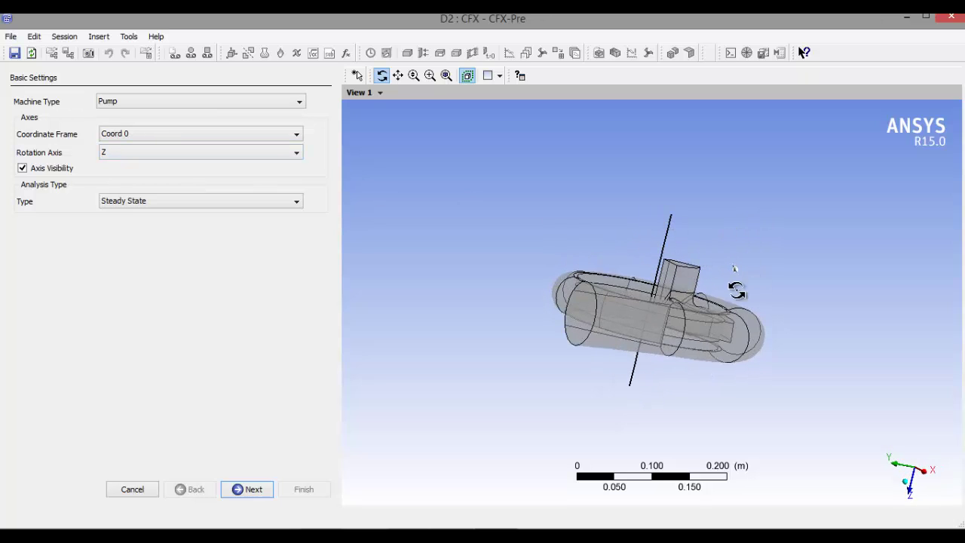
pyautogui.moveTo(814, 240); pyautogui.dragTo(763, 305)
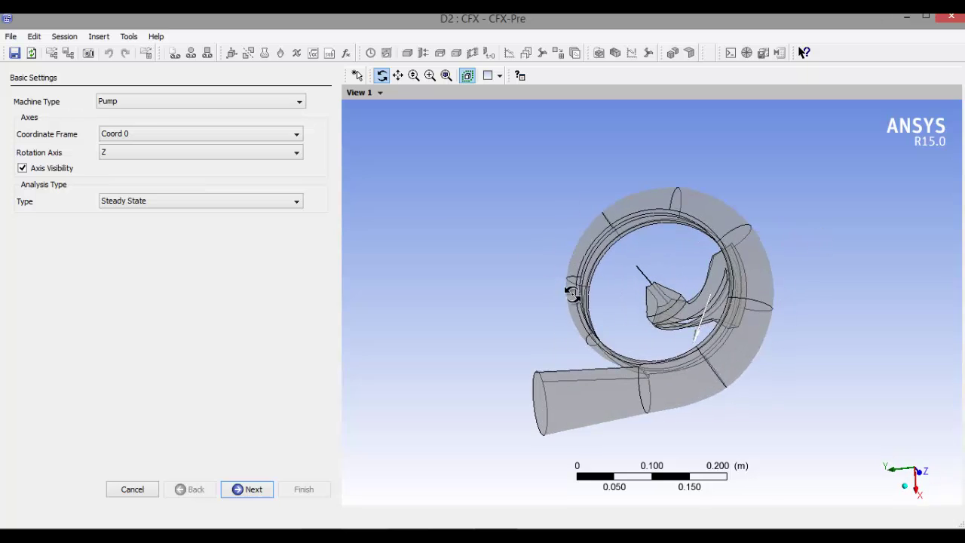
# Try Y as the rotation axis, compare its direction with the pump model, and set the axis back to Z.
pyautogui.click(183, 154)
pyautogui.click(169, 178)
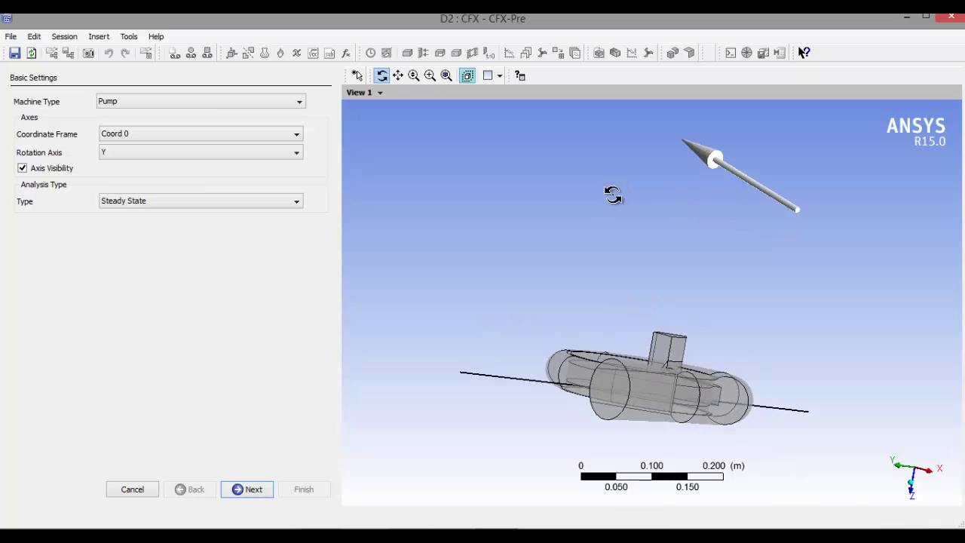
pyautogui.moveTo(566, 244); pyautogui.dragTo(510, 394)
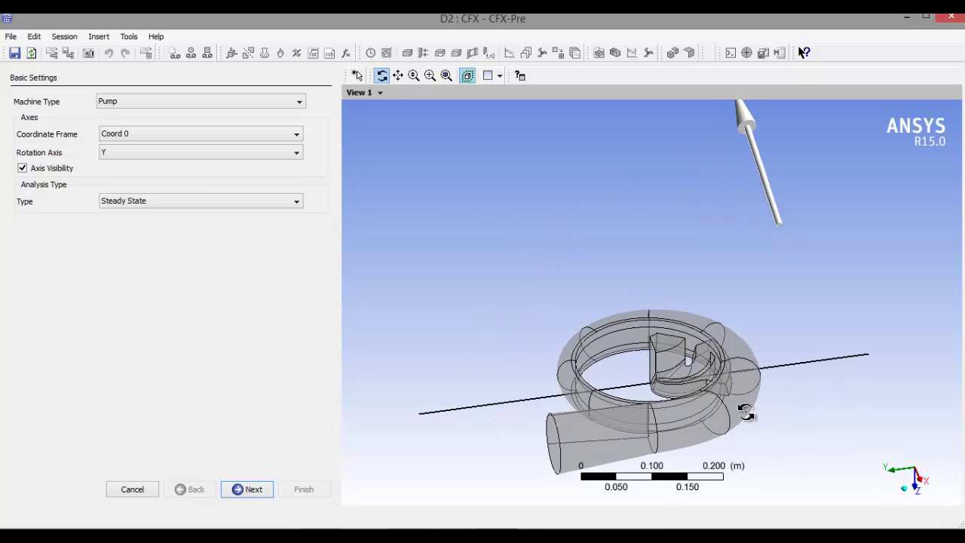
pyautogui.moveTo(880, 337); pyautogui.dragTo(881, 244)
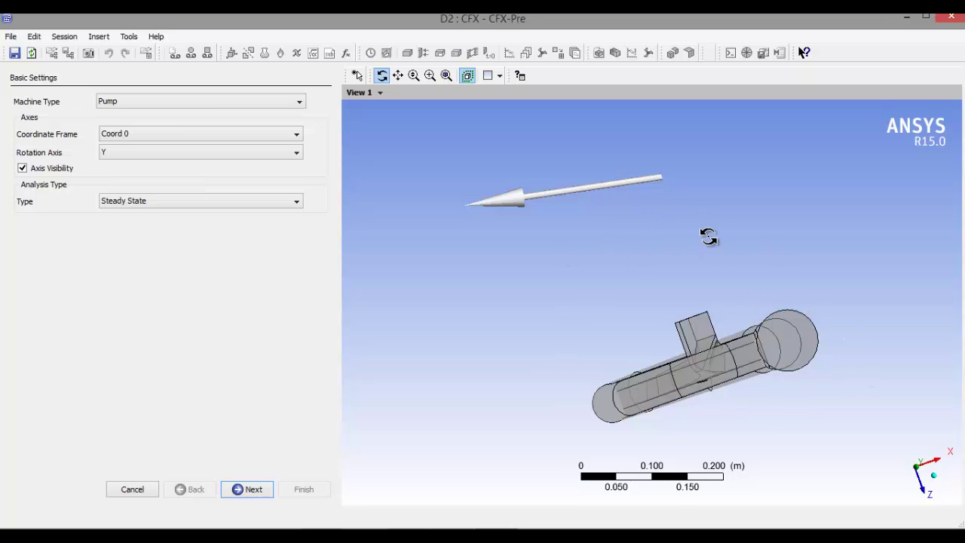
pyautogui.moveTo(707, 239); pyautogui.dragTo(754, 305)
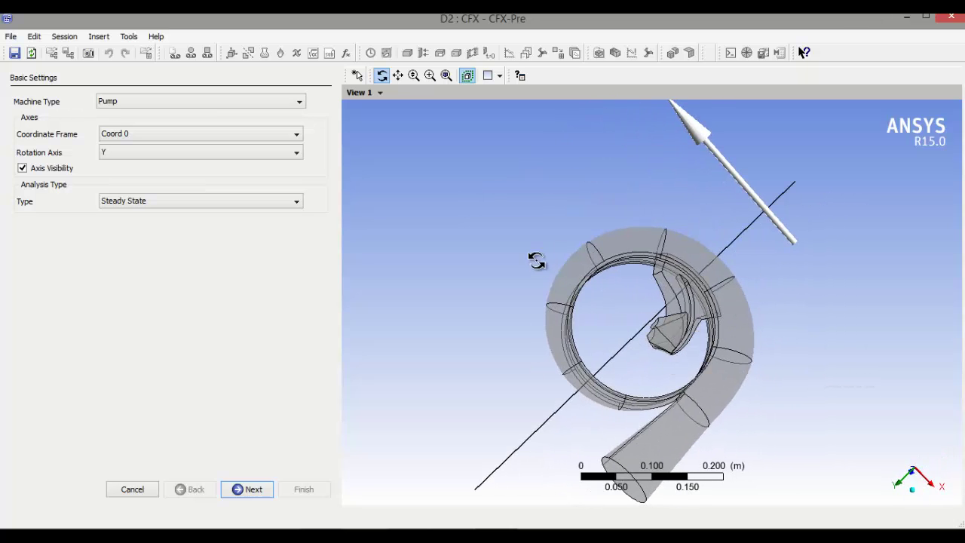
pyautogui.moveTo(532, 261); pyautogui.dragTo(528, 196)
pyautogui.click(232, 154)
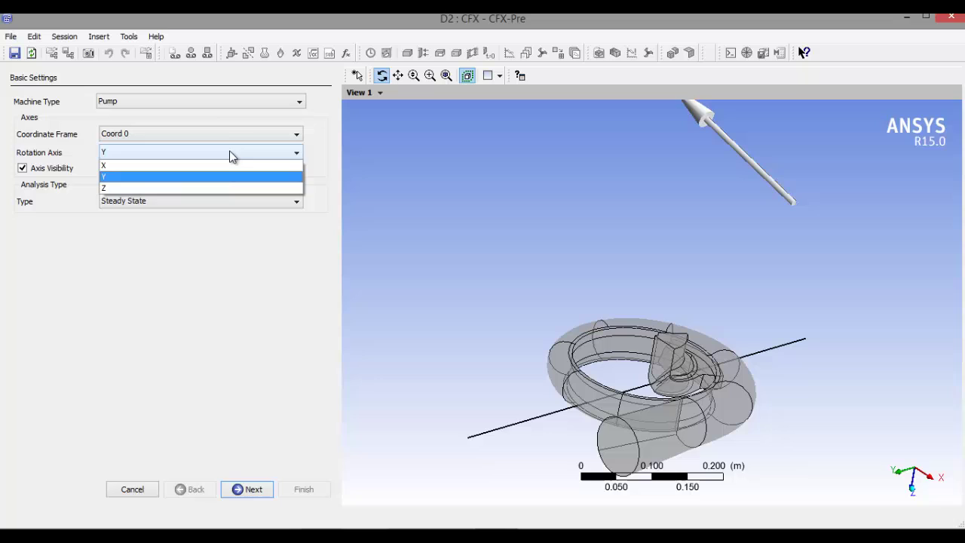
pyautogui.click(216, 188)
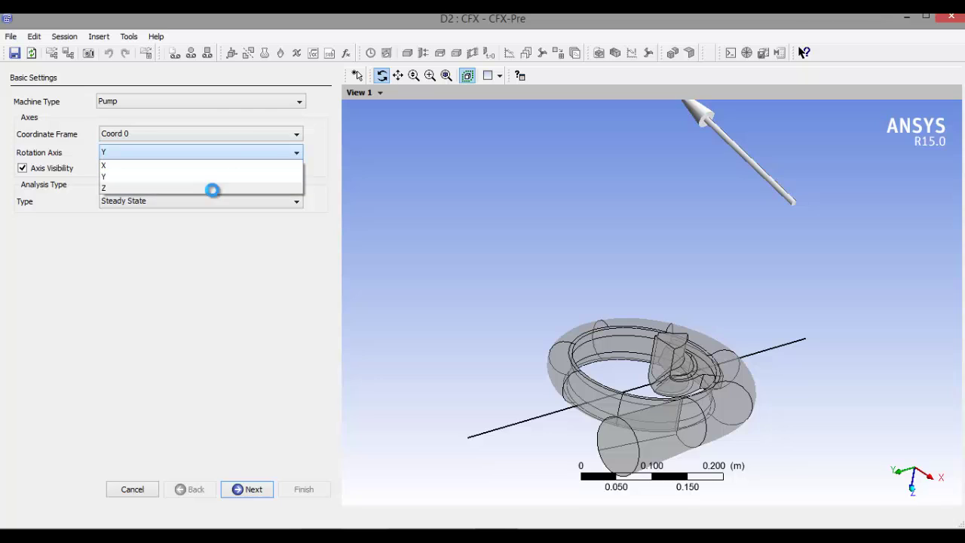
pyautogui.click(215, 106)
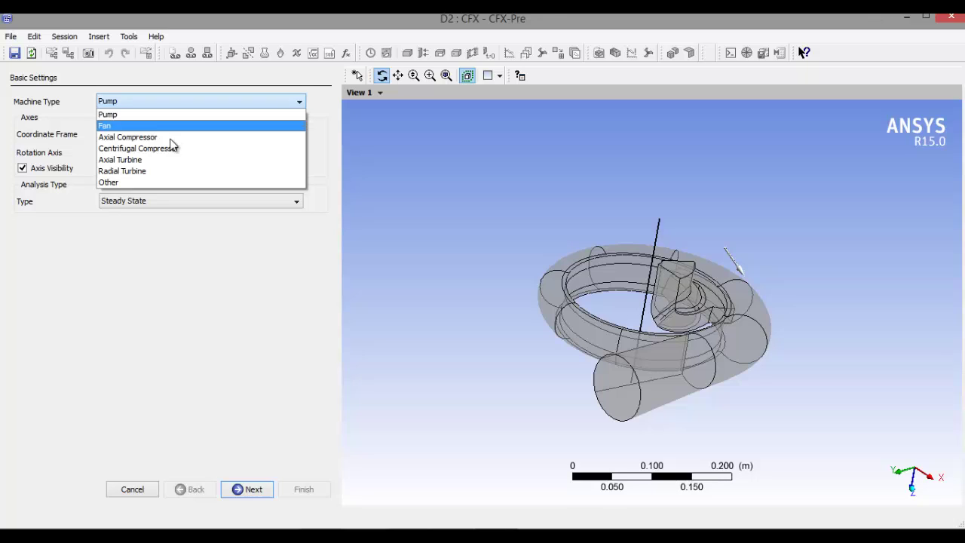
pyautogui.click(371, 104)
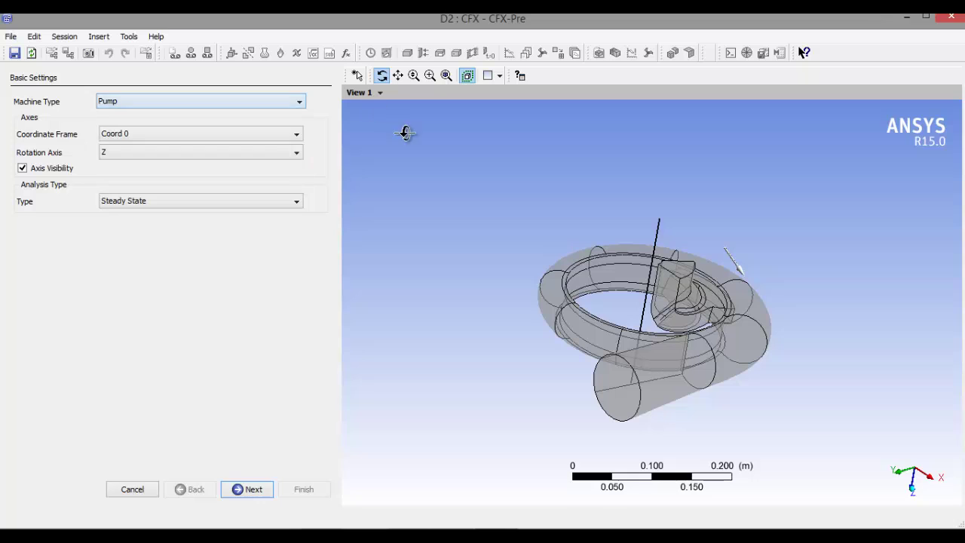
# Accept the basic settings with rotation axis Z and assign only the Passage volume to rotating component R1.
pyautogui.click(250, 491)
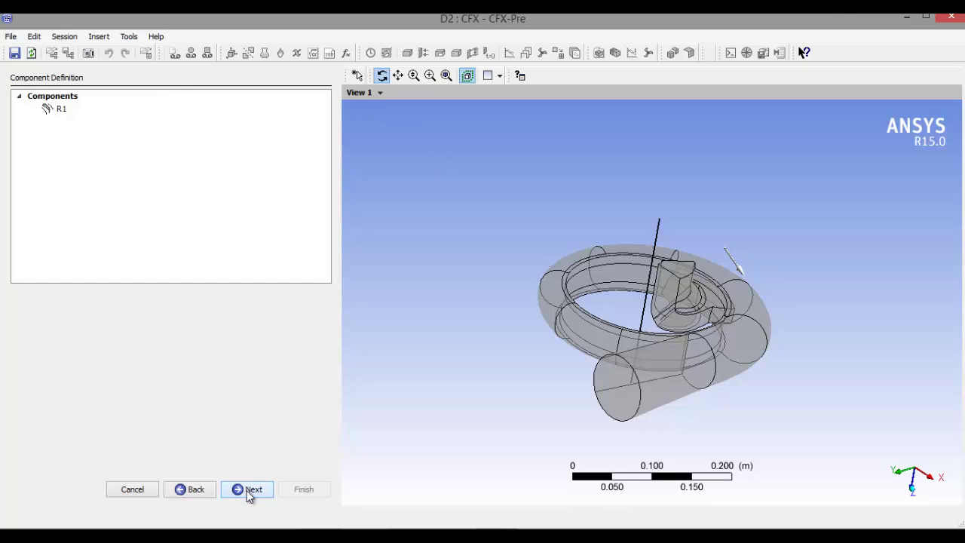
pyautogui.click(68, 110)
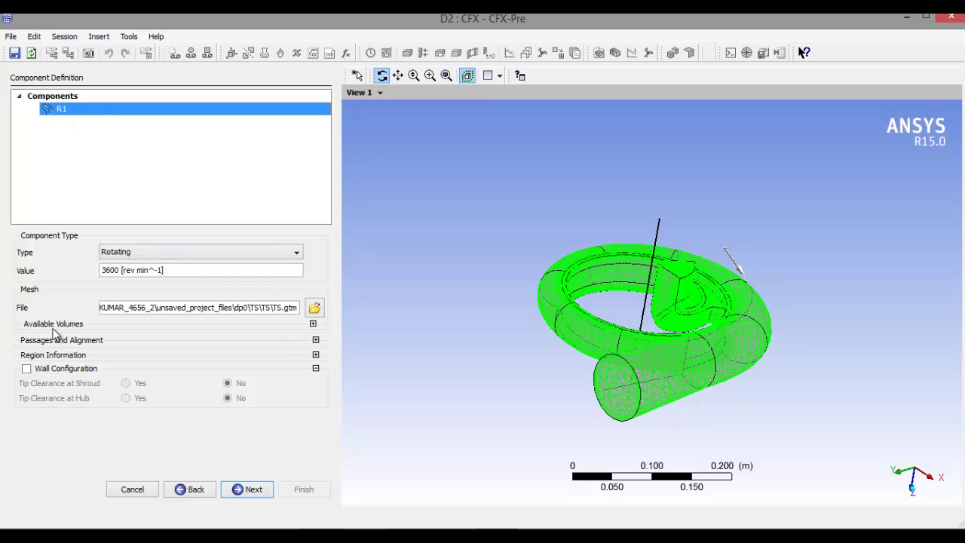
pyautogui.click(312, 323)
pyautogui.click(291, 343)
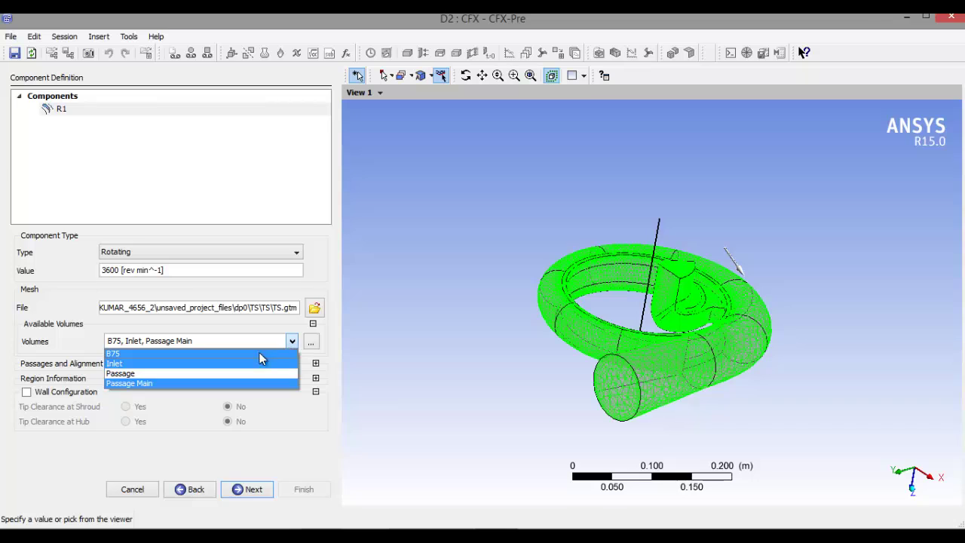
pyautogui.click(134, 373)
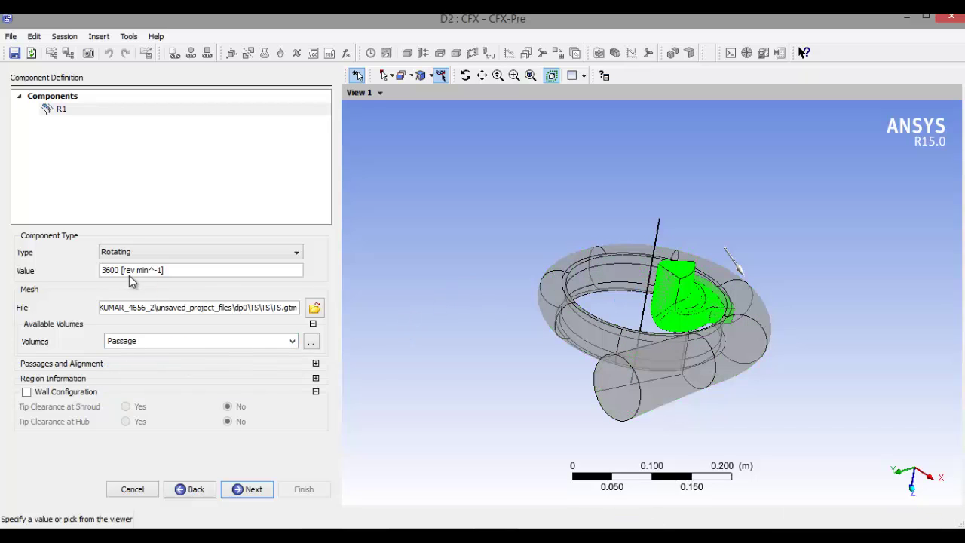
# Set the rotational speed of component R1 to 2000 rev min^-1.
pyautogui.click(182, 268)
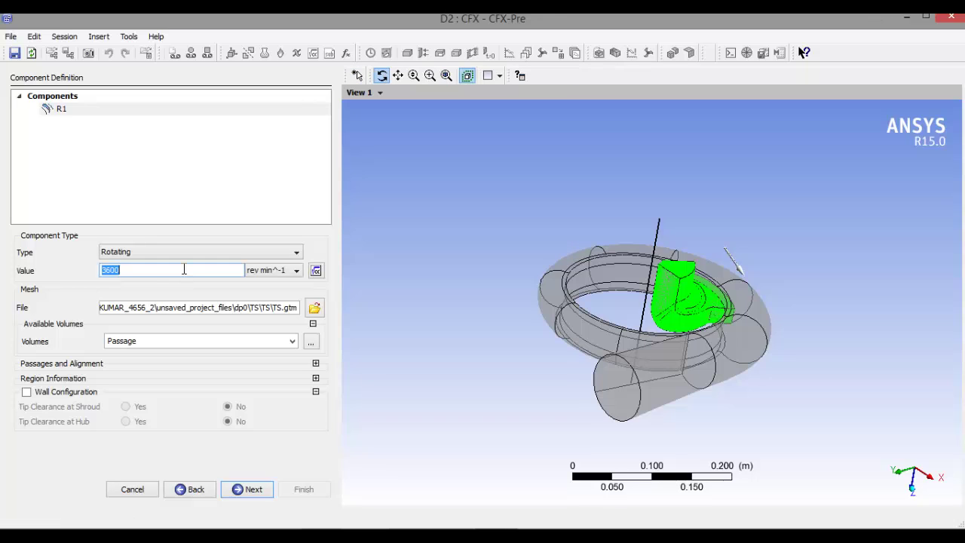
pyautogui.write('2000')
pyautogui.click(420, 245)
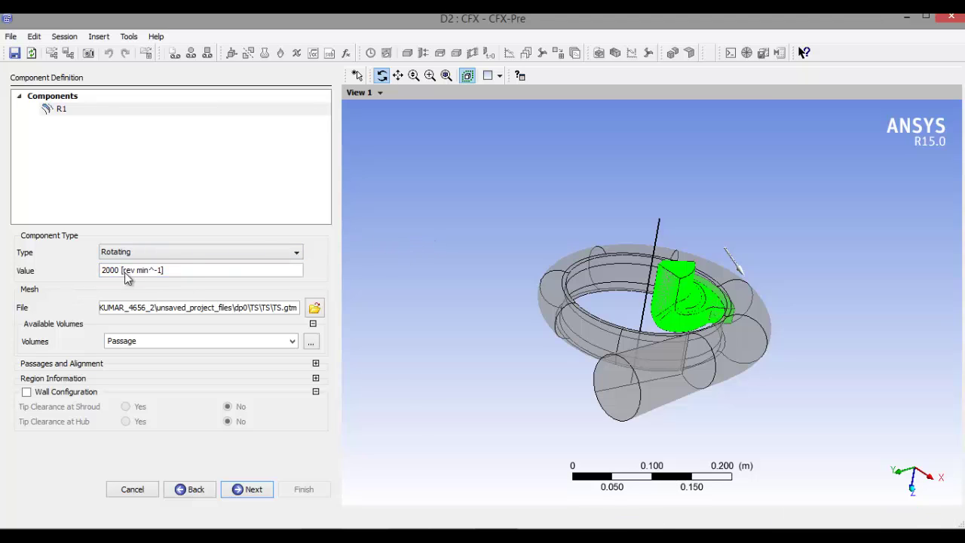
# Add a stationary component named S1 and assign the volute volume B75 to it.
pyautogui.rightClick(53, 100)
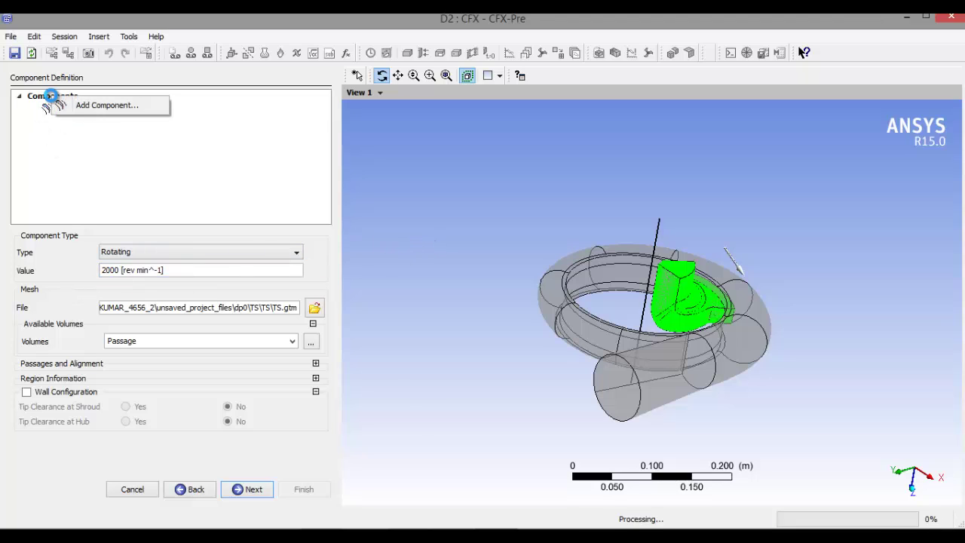
pyautogui.click(80, 105)
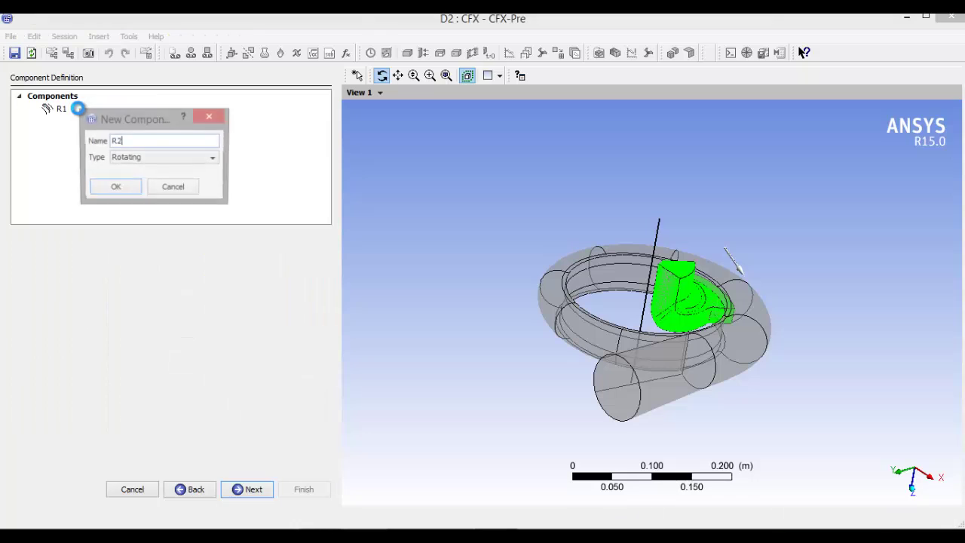
pyautogui.click(147, 159)
pyautogui.click(149, 179)
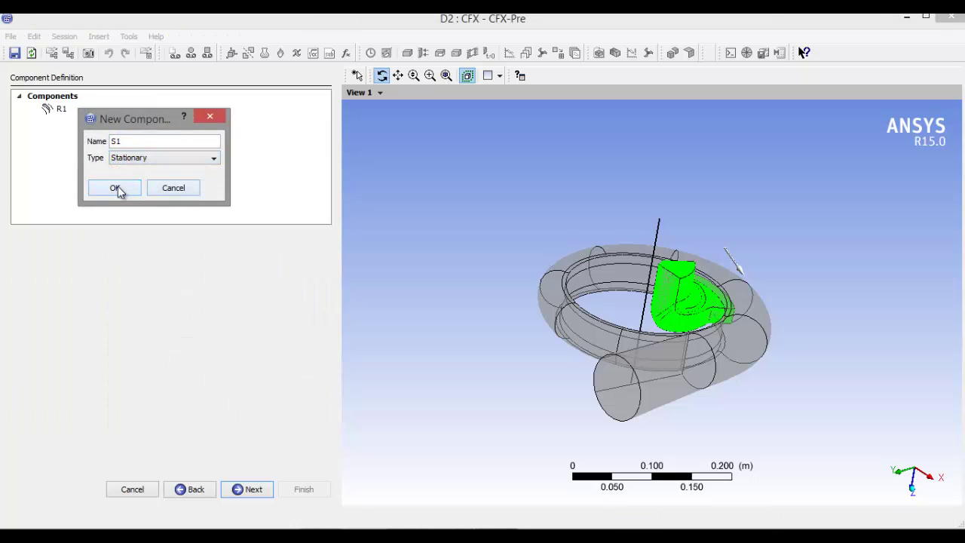
pyautogui.click(119, 188)
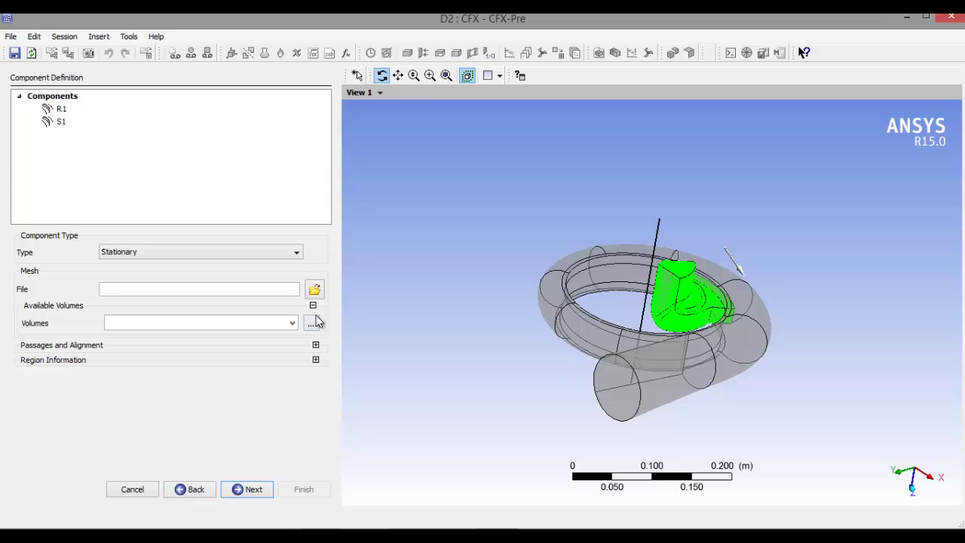
pyautogui.click(293, 323)
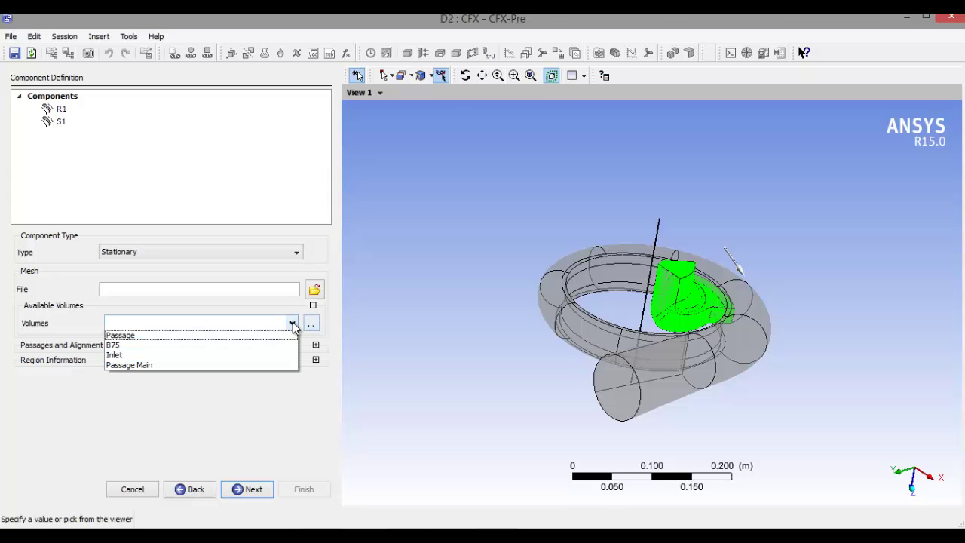
pyautogui.click(128, 345)
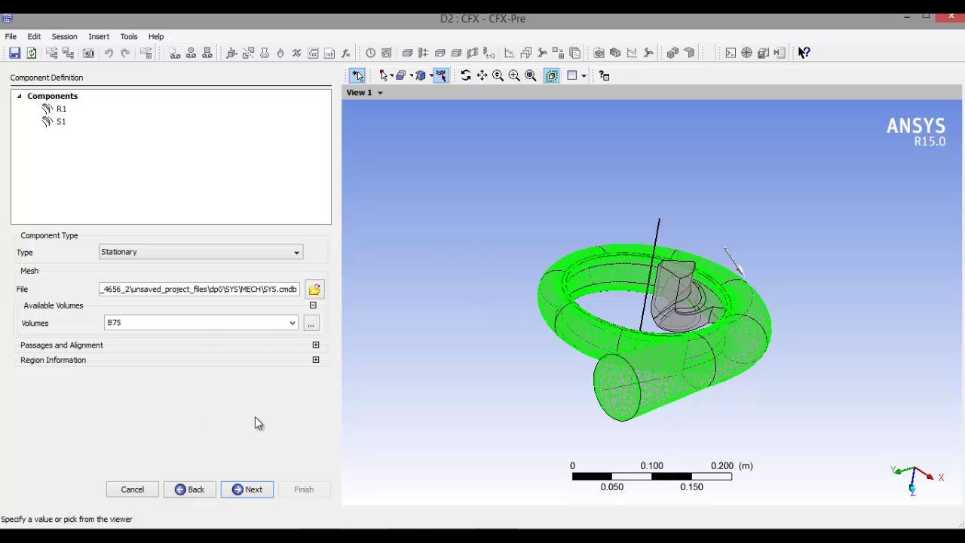
# Apply the P-Total Inlet Mass Flow Outlet template with a mass flow rate of 0.5 kg s^-1 per component.
pyautogui.click(245, 492)
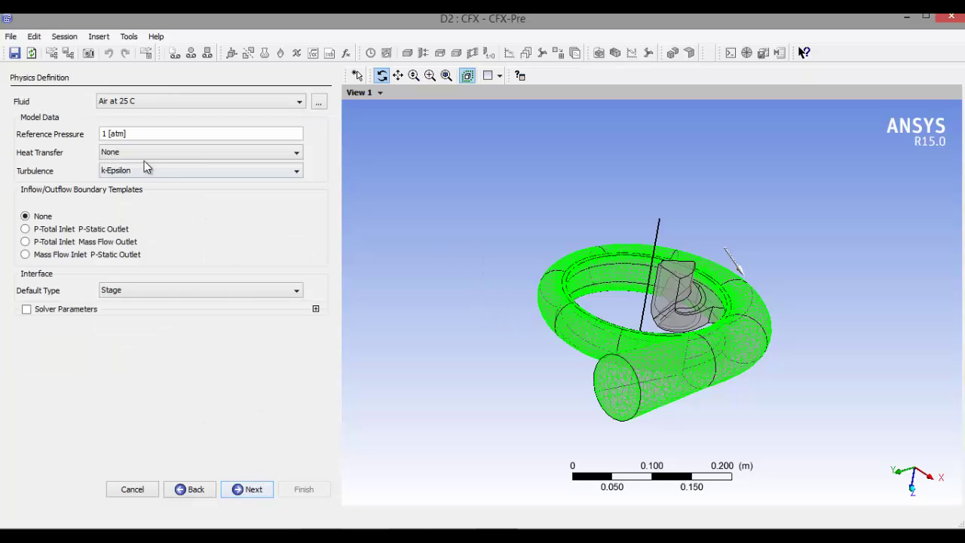
pyautogui.click(25, 242)
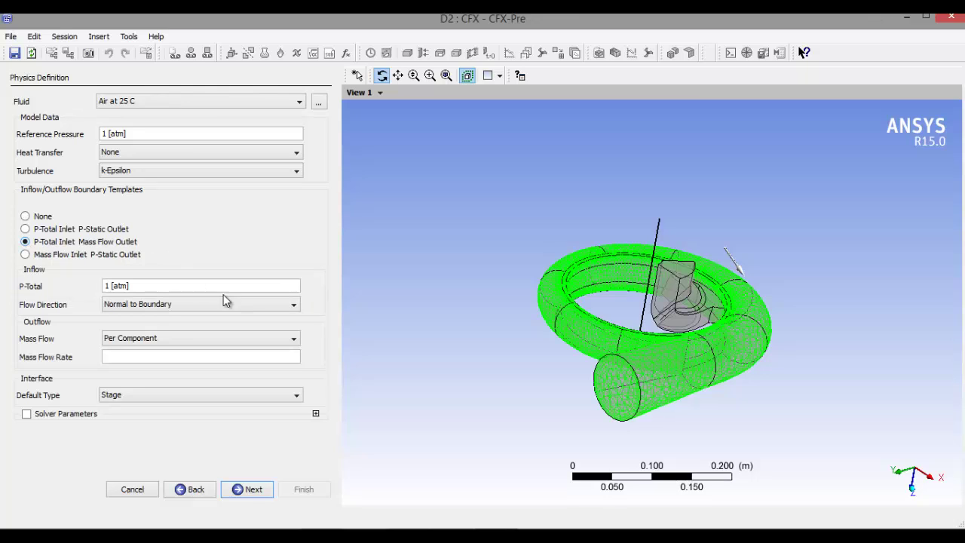
pyautogui.click(172, 361)
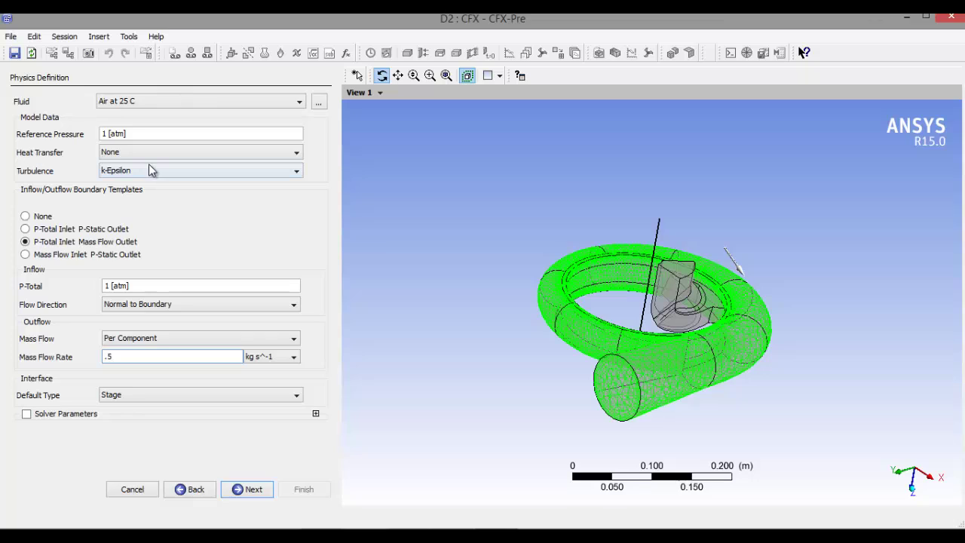
pyautogui.click(454, 377)
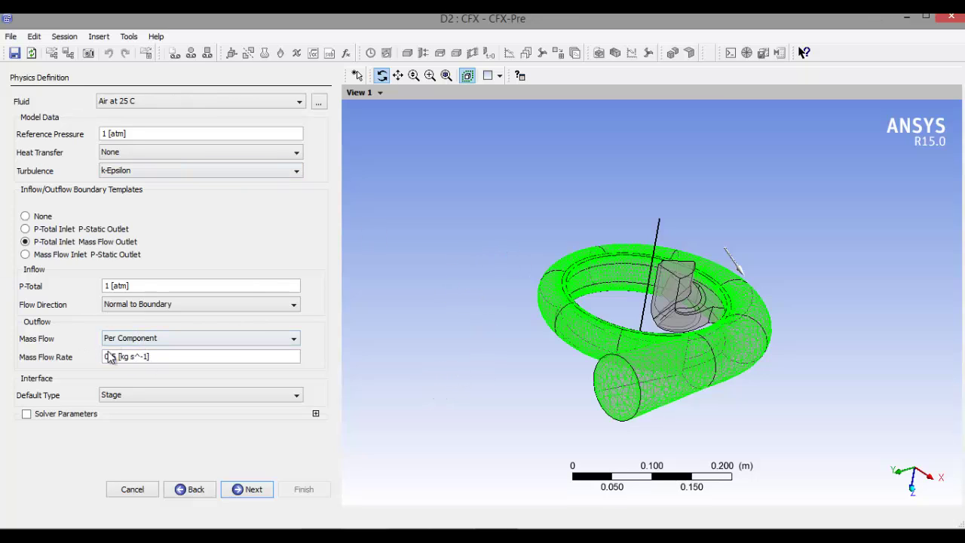
pyautogui.click(184, 339)
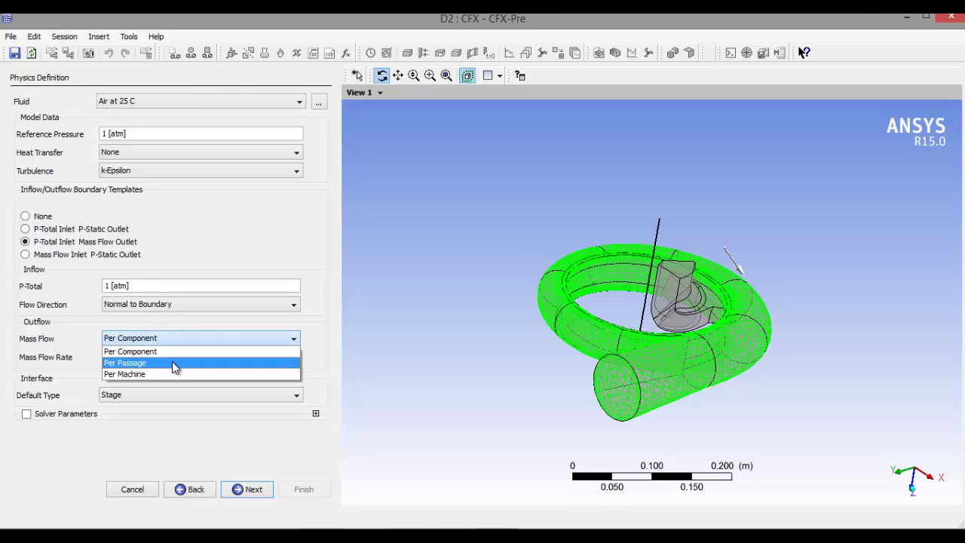
pyautogui.click(175, 351)
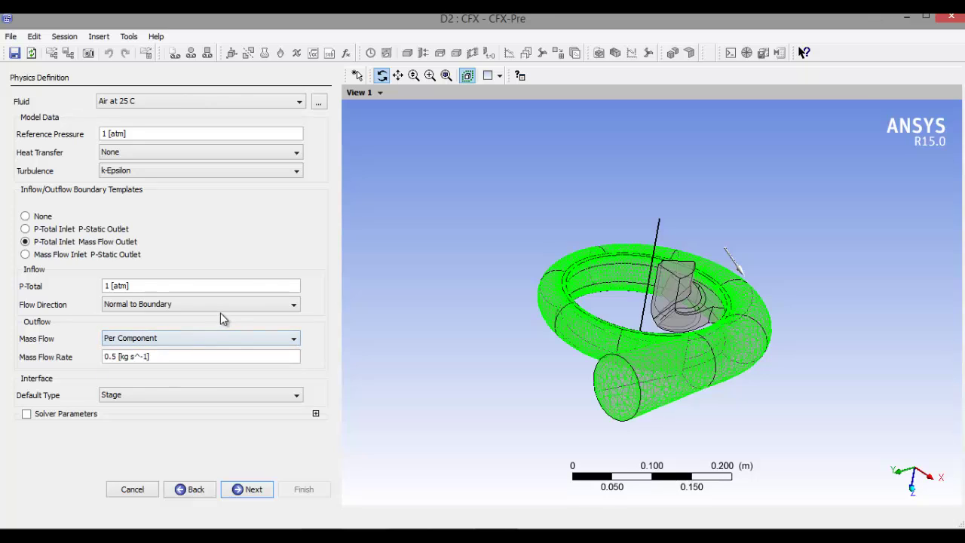
# Keep the k-Epsilon turbulence model and set the fluid to Water.
pyautogui.click(222, 174)
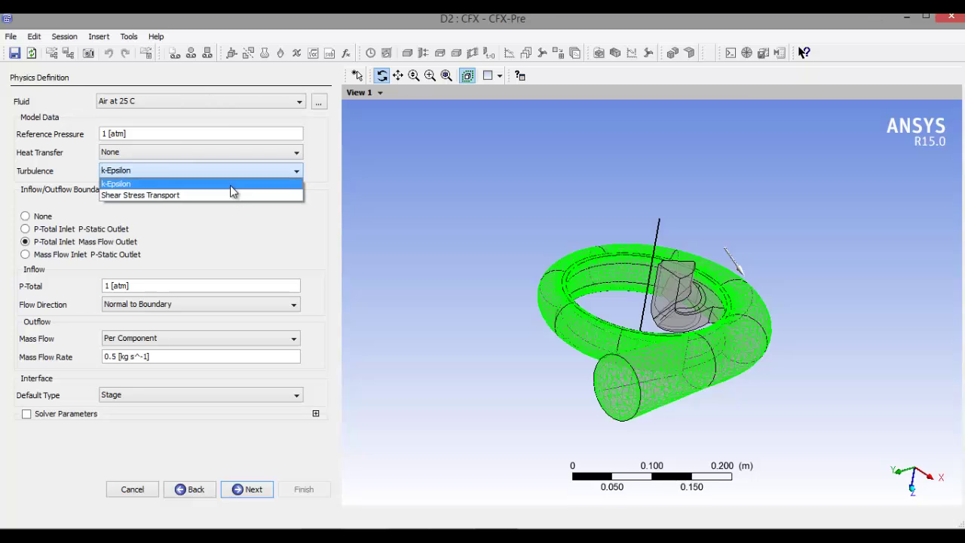
pyautogui.click(230, 184)
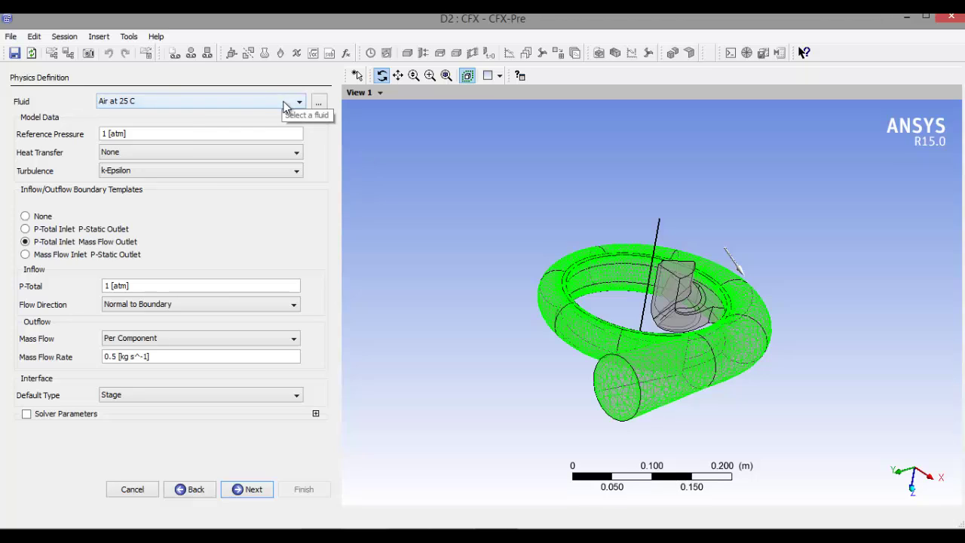
pyautogui.click(198, 102)
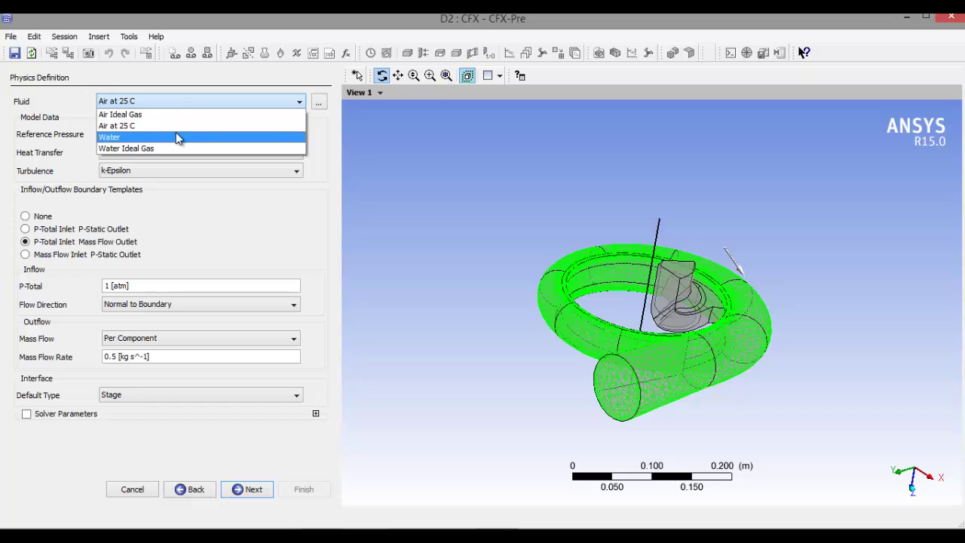
pyautogui.click(176, 137)
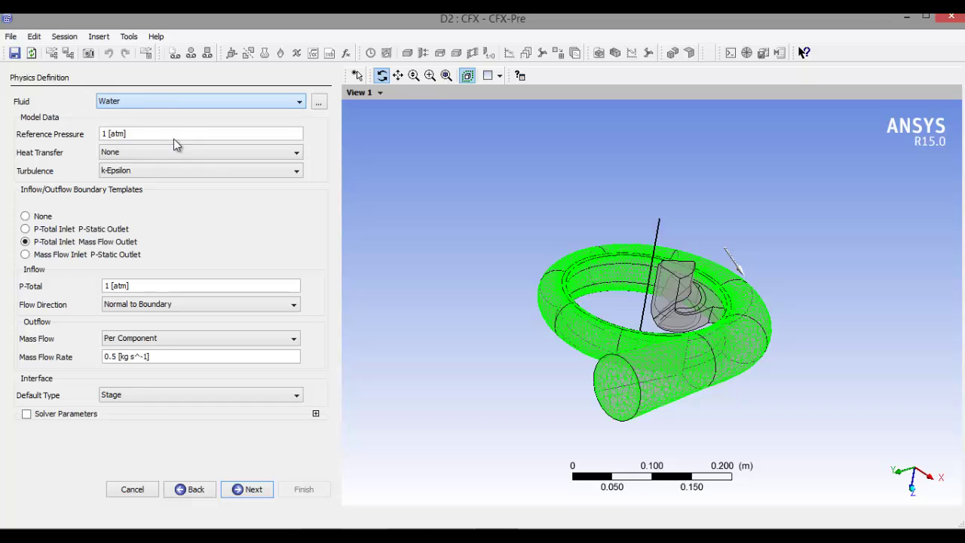
# Confirm the component order R1, S1, accept the interfaces and boundaries, and finish Turbo Mode by entering General Mode.
pyautogui.click(254, 489)
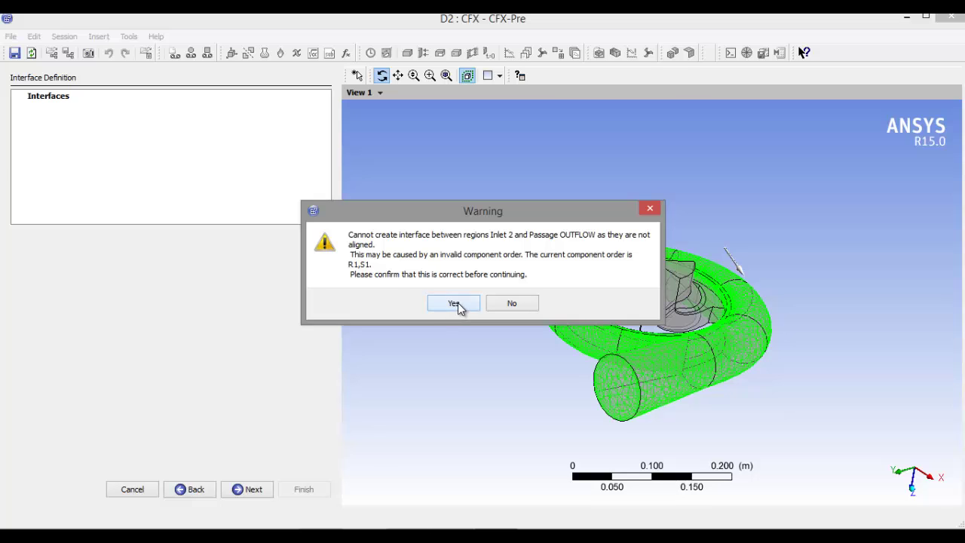
pyautogui.click(455, 303)
pyautogui.click(249, 491)
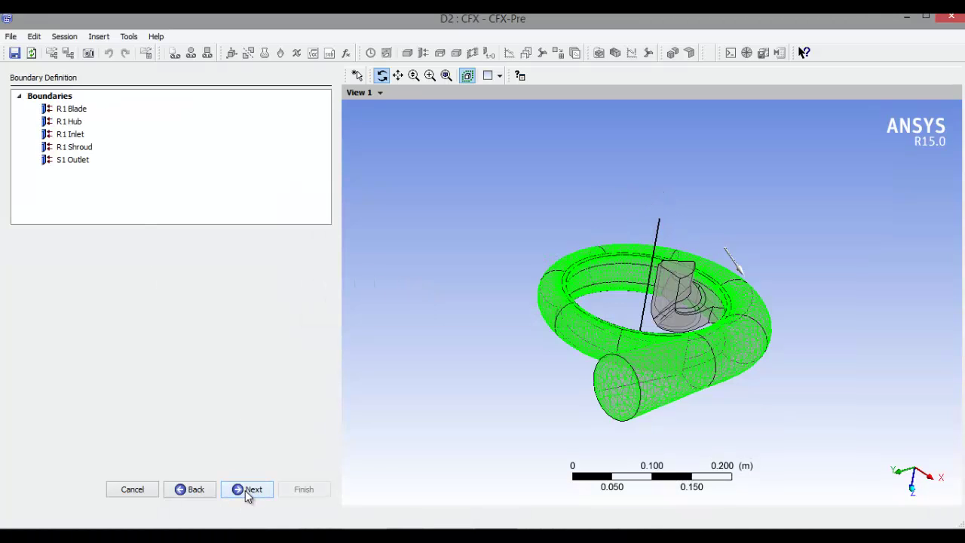
pyautogui.click(248, 491)
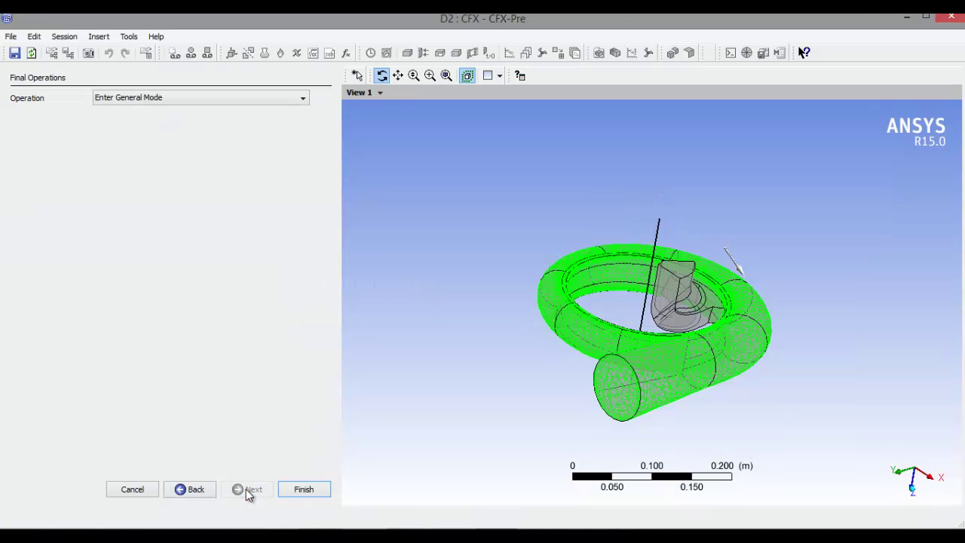
pyautogui.click(300, 491)
pyautogui.click(451, 288)
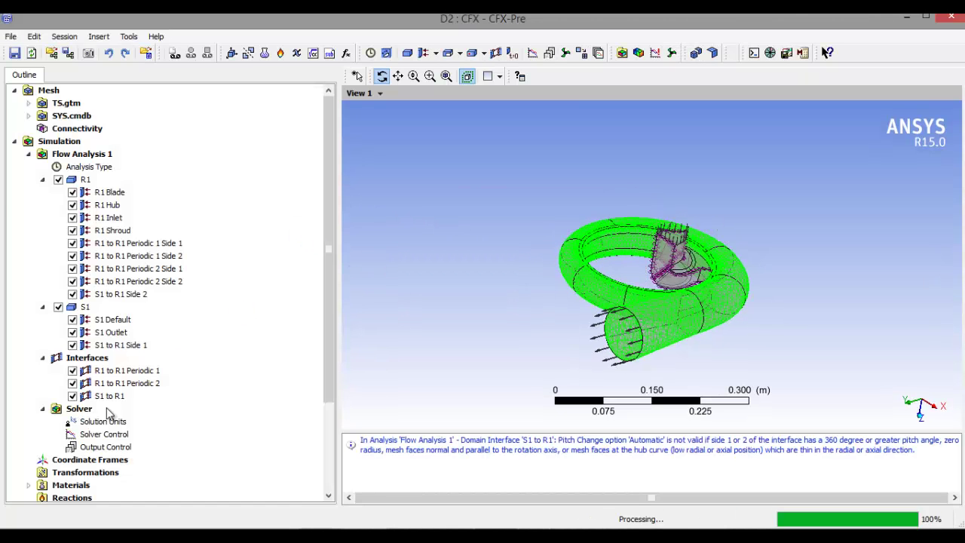
# Set the maximum iterations in Solver Control to 5, and close CFX-Pre to return to Workbench.
pyautogui.doubleClick(110, 435)
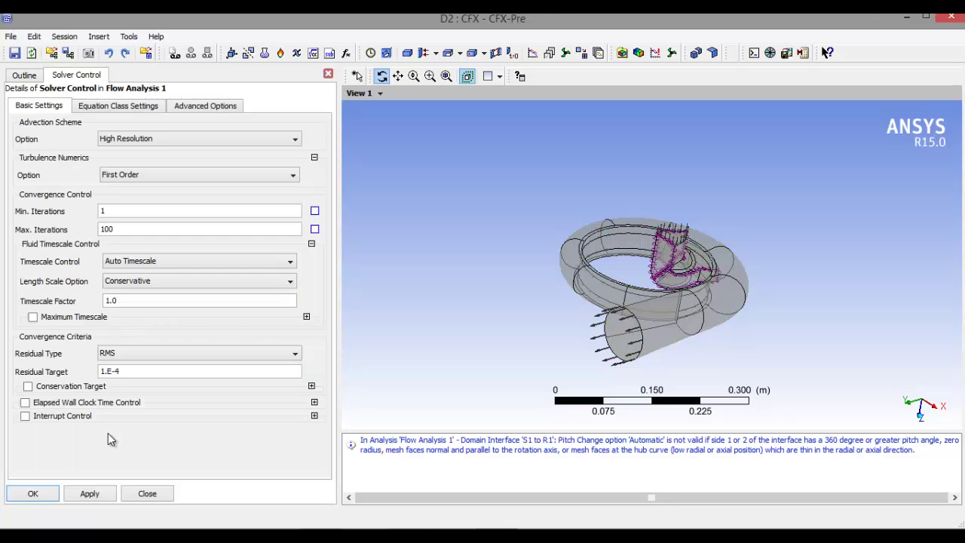
pyautogui.moveTo(115, 229); pyautogui.dragTo(2, 207)
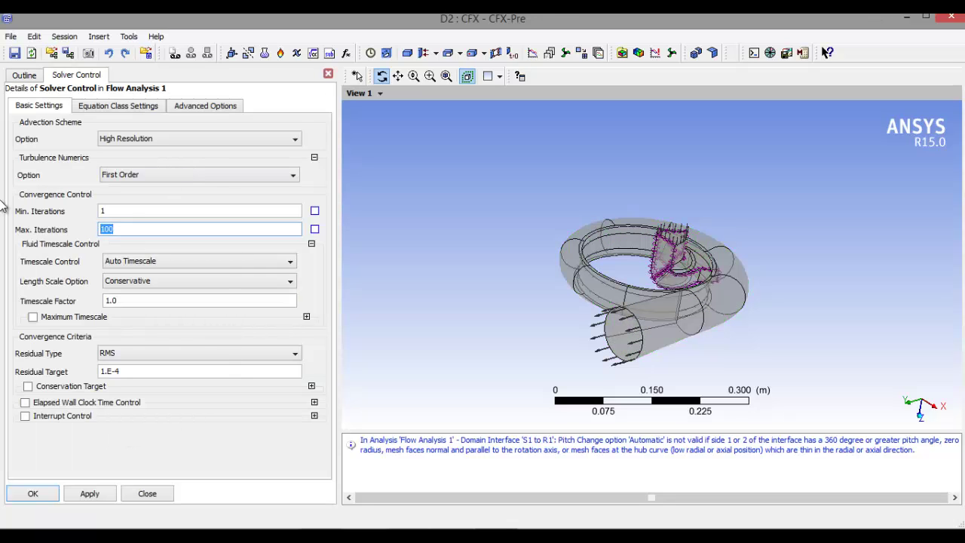
pyautogui.write('5')
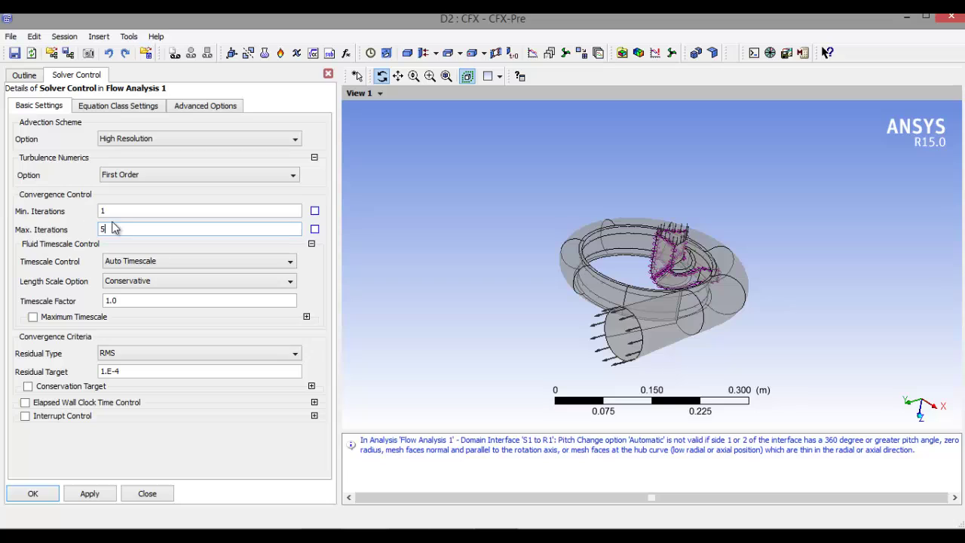
pyautogui.click(363, 205)
pyautogui.click(149, 496)
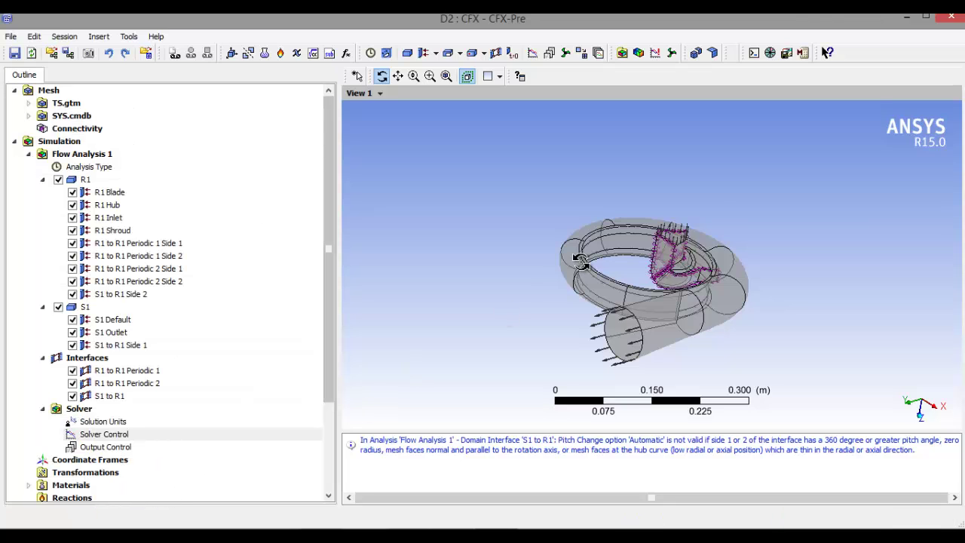
pyautogui.click(956, 23)
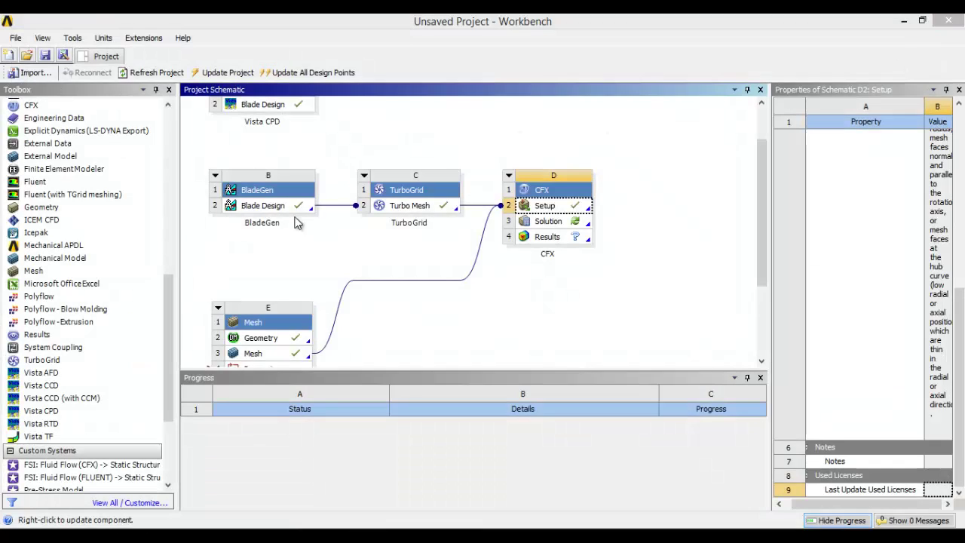
# Open the CFX Solution in CFX-Solver Manager and start the run in Intel MPI Local Parallel mode with 3 partitions.
pyautogui.doubleClick(550, 222)
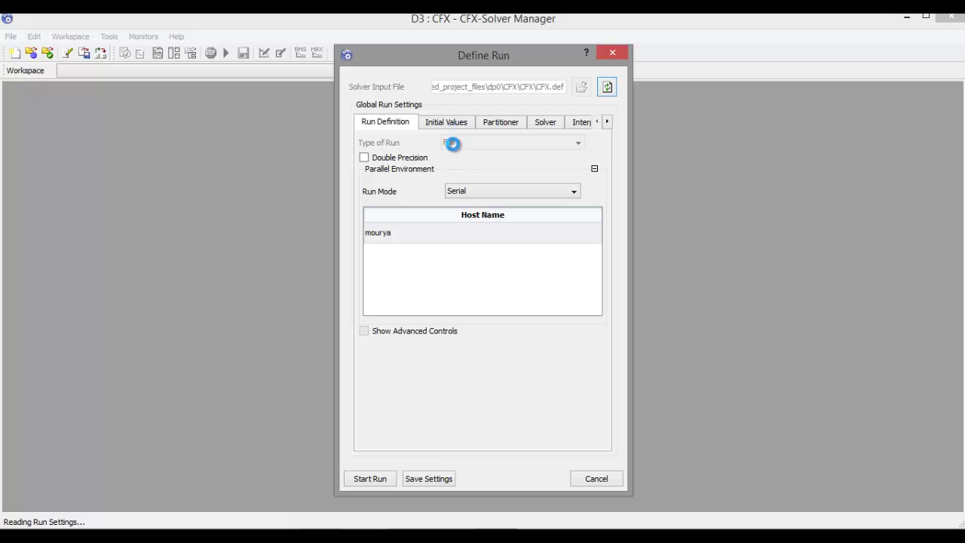
pyautogui.click(484, 193)
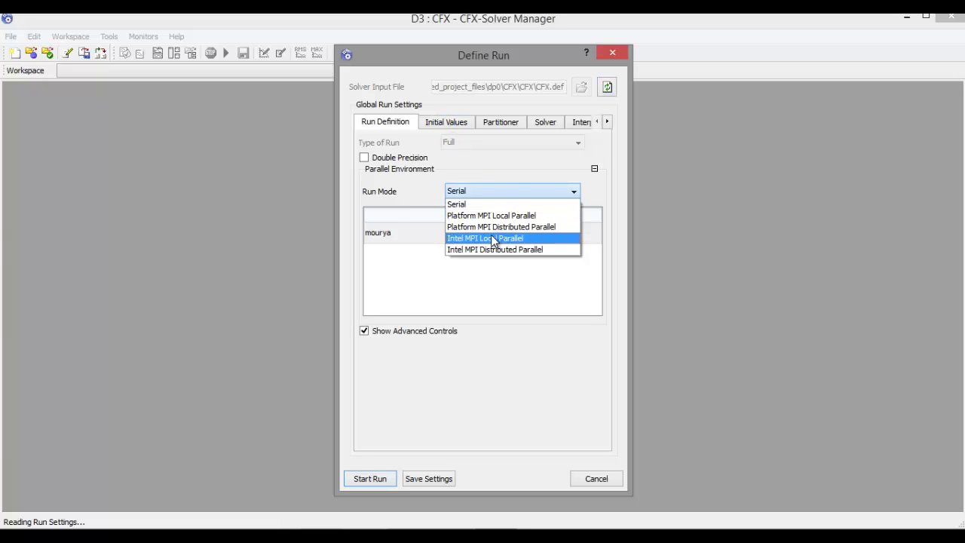
pyautogui.click(488, 237)
pyautogui.click(590, 233)
pyautogui.click(590, 233)
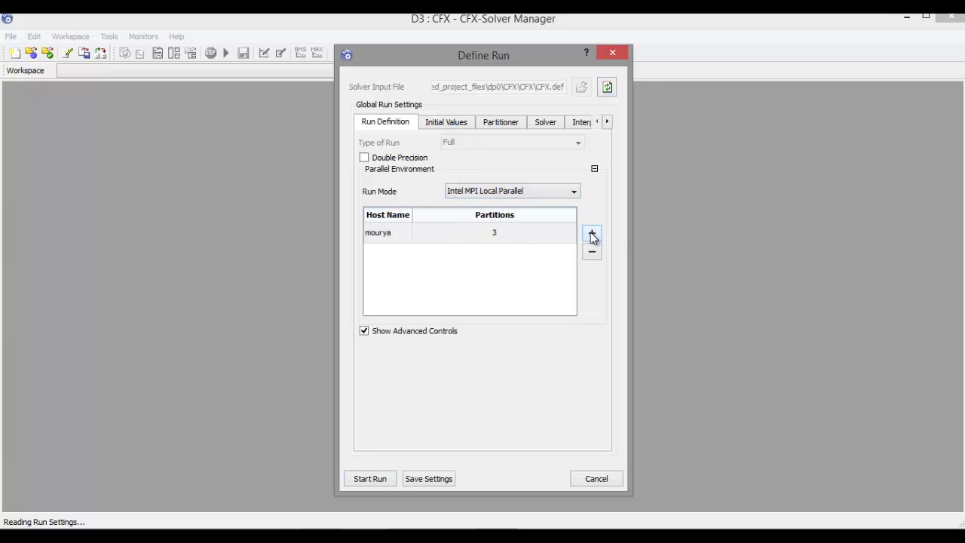
pyautogui.click(368, 479)
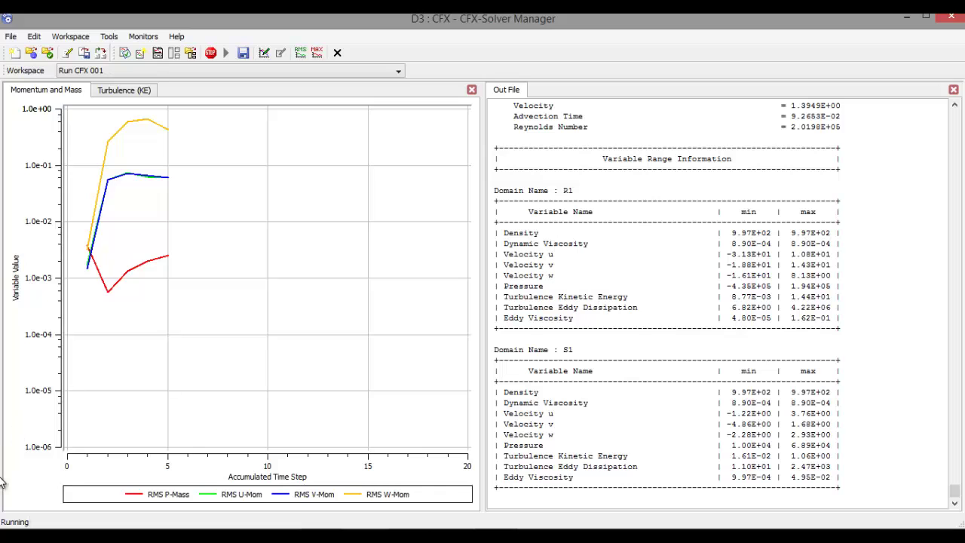
# Close CFX-Solver Manager and open the CFX Results in CFD-Post.
pyautogui.click(953, 21)
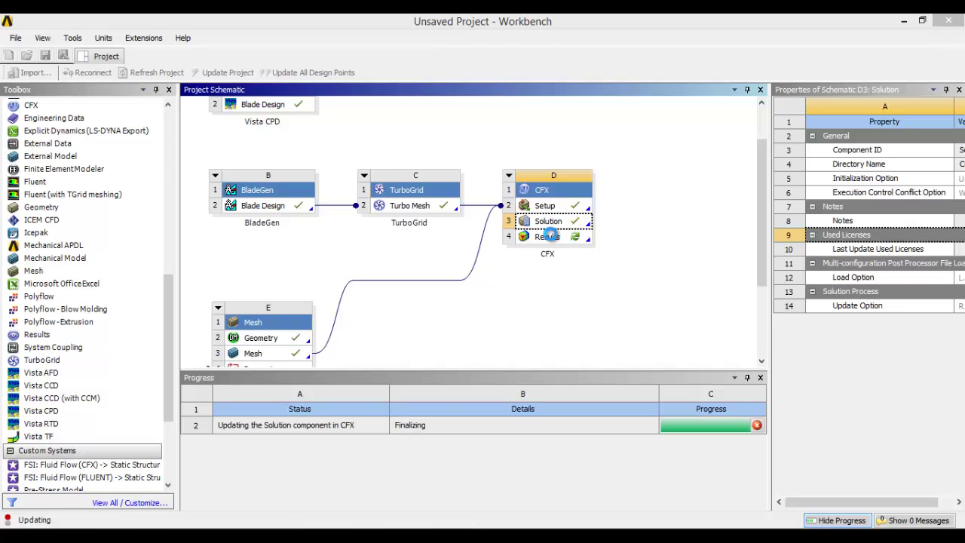
pyautogui.doubleClick(560, 239)
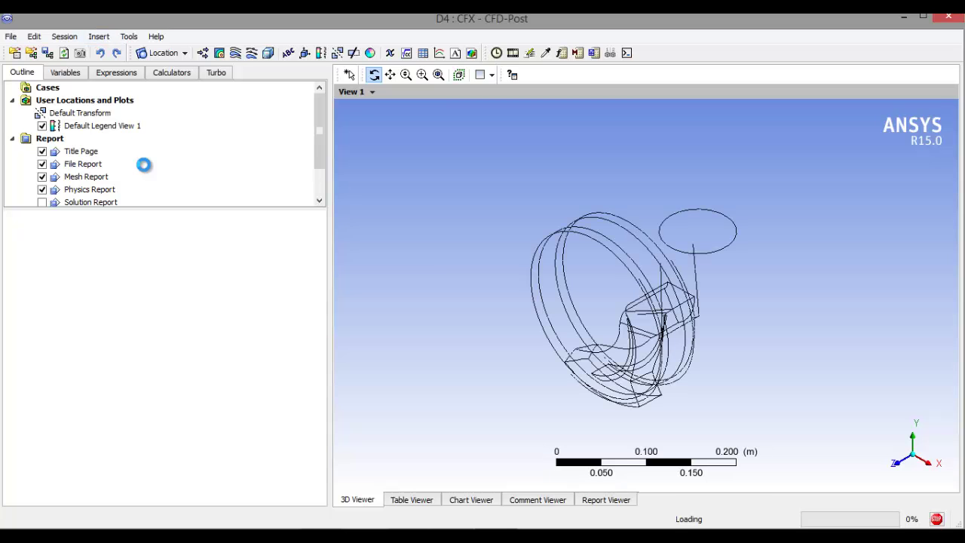
pyautogui.moveTo(556, 259); pyautogui.dragTo(399, 264)
# Create a 3D velocity streamline in all domains starting from R1 Inlet with 25 equally spaced points.
pyautogui.click(251, 55)
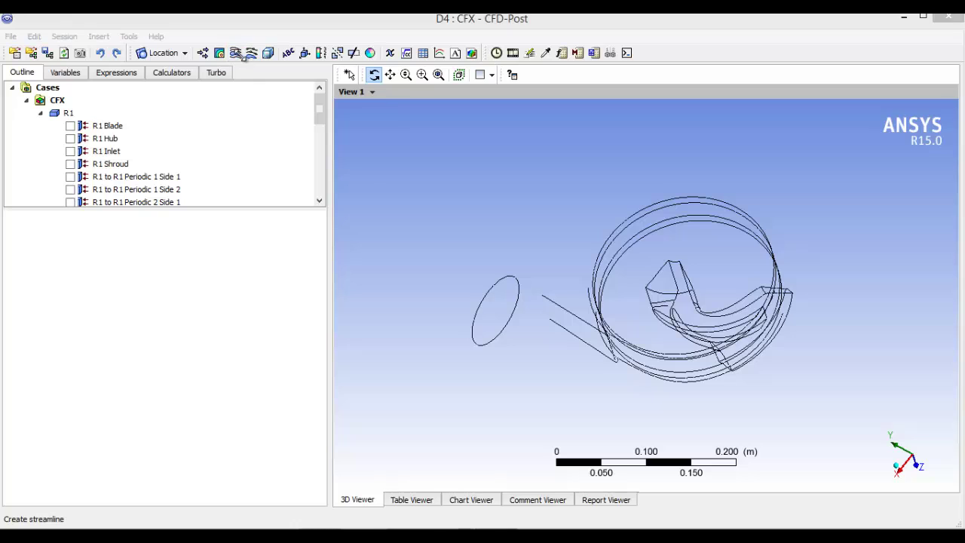
pyautogui.click(271, 118)
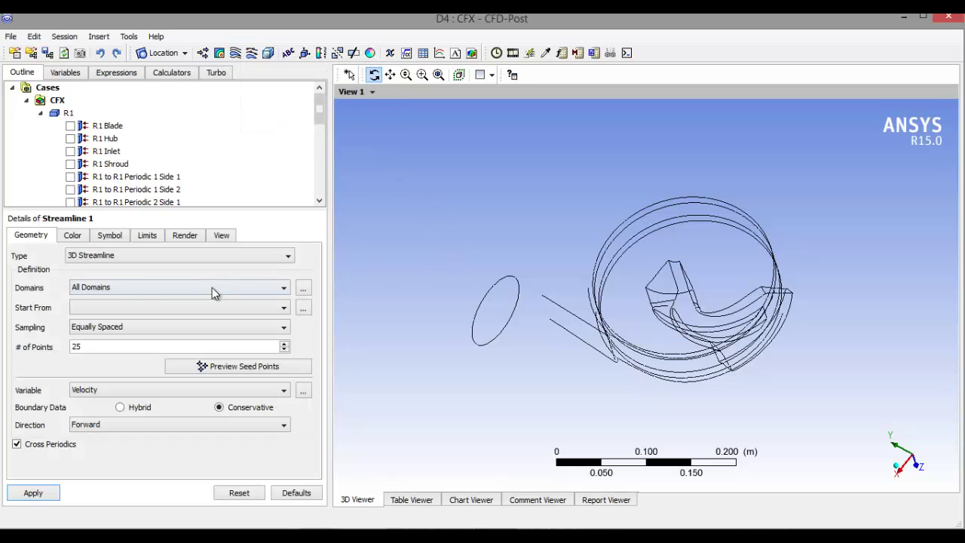
pyautogui.click(175, 308)
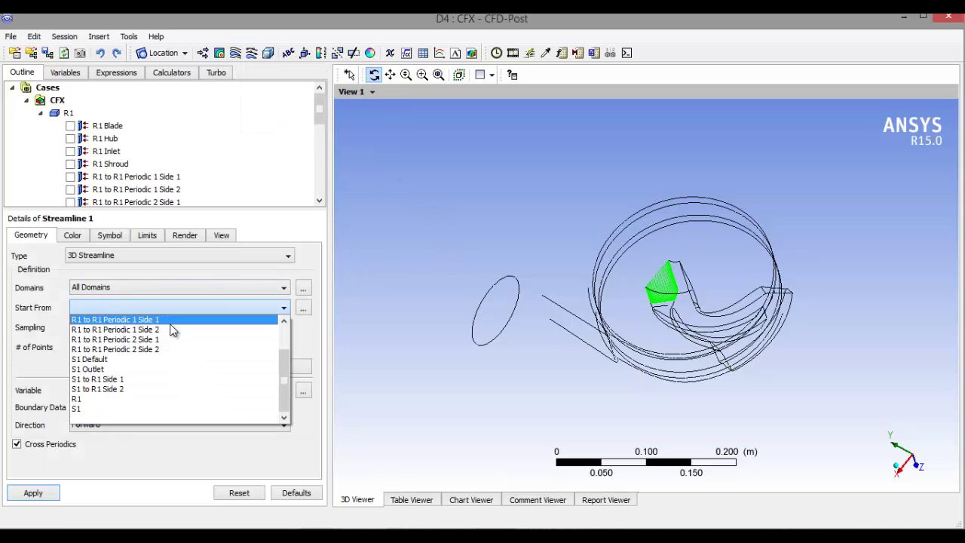
pyautogui.scroll(2, 200, 343)
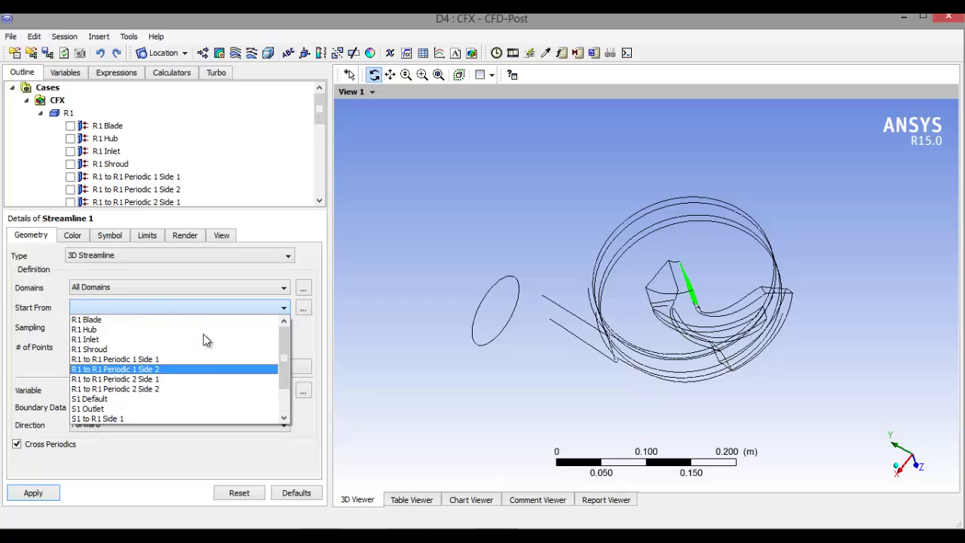
pyautogui.click(130, 340)
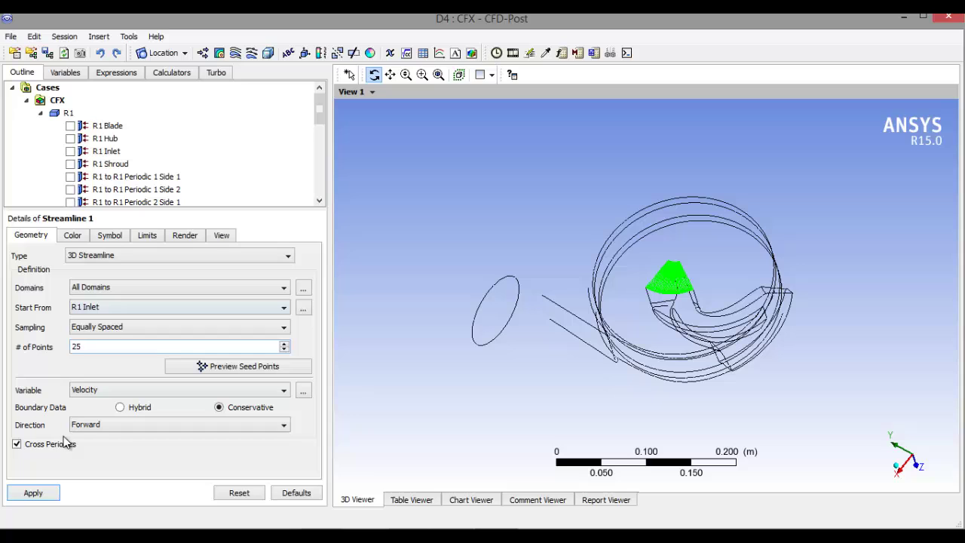
pyautogui.click(42, 494)
pyautogui.moveTo(420, 345); pyautogui.dragTo(265, 276)
# Change the streamline's start location to R1 to R1 Periodic 2 Side 1 and regenerate it.
pyautogui.click(189, 307)
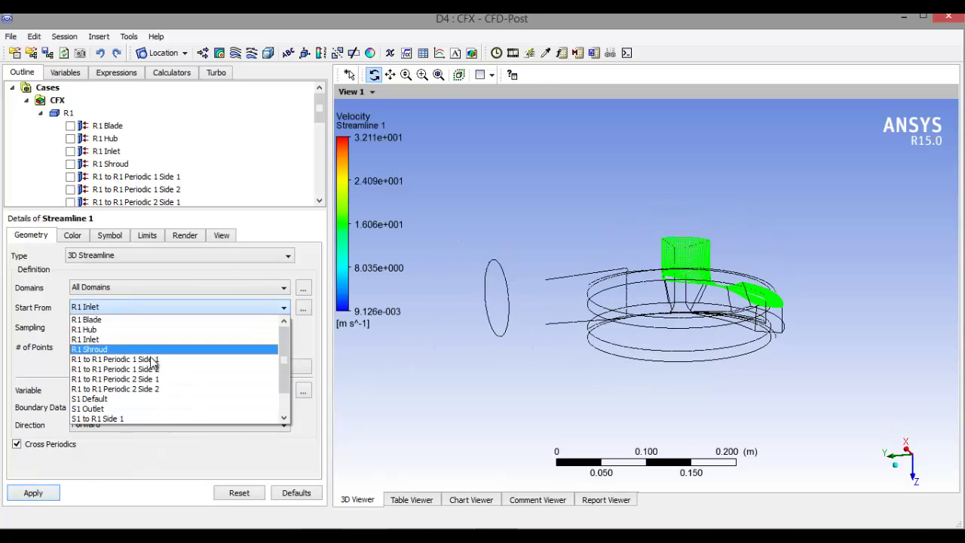
pyautogui.scroll(-1, 148, 369)
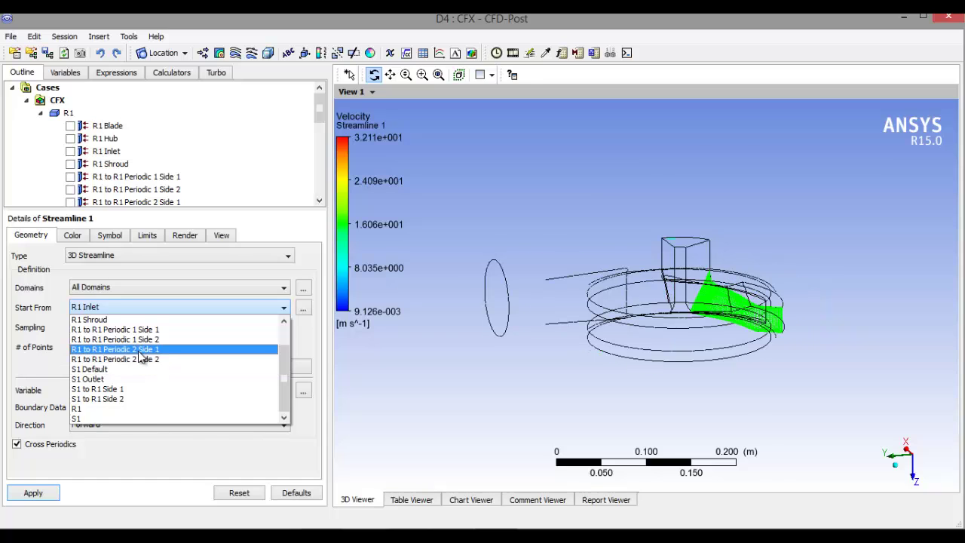
pyautogui.click(142, 351)
pyautogui.click(32, 490)
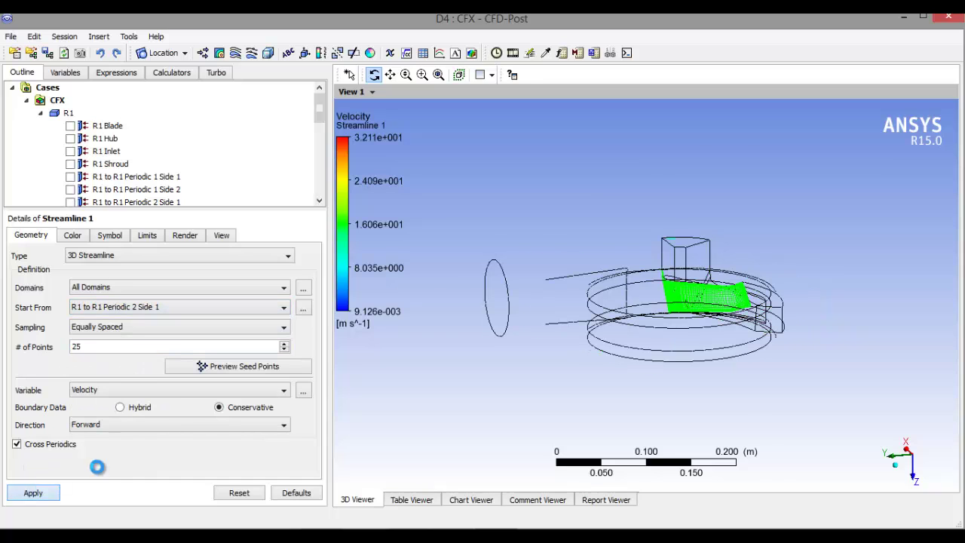
pyautogui.moveTo(543, 242); pyautogui.dragTo(519, 292)
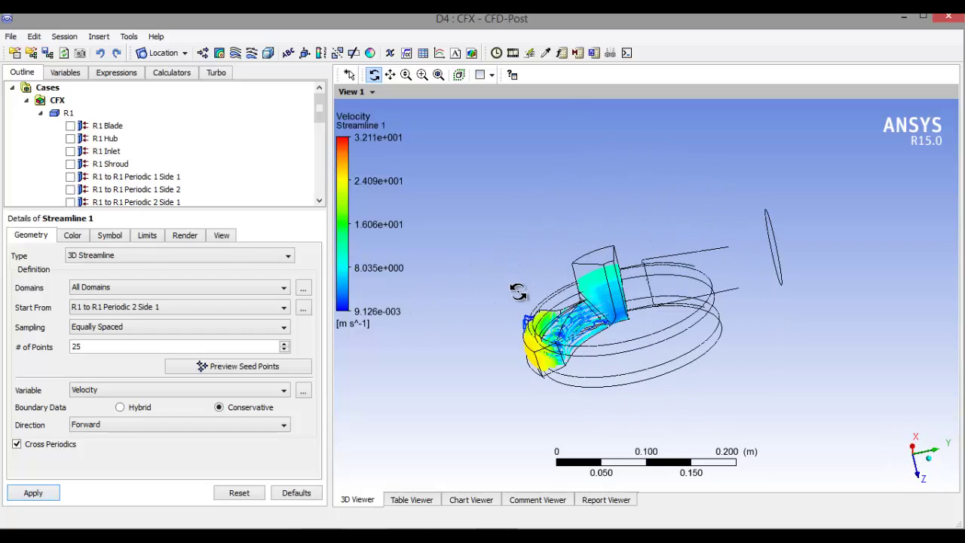
# Play a quick animation of Streamline 1, view it from another angle, and close the animation settings.
pyautogui.click(513, 53)
pyautogui.click(53, 205)
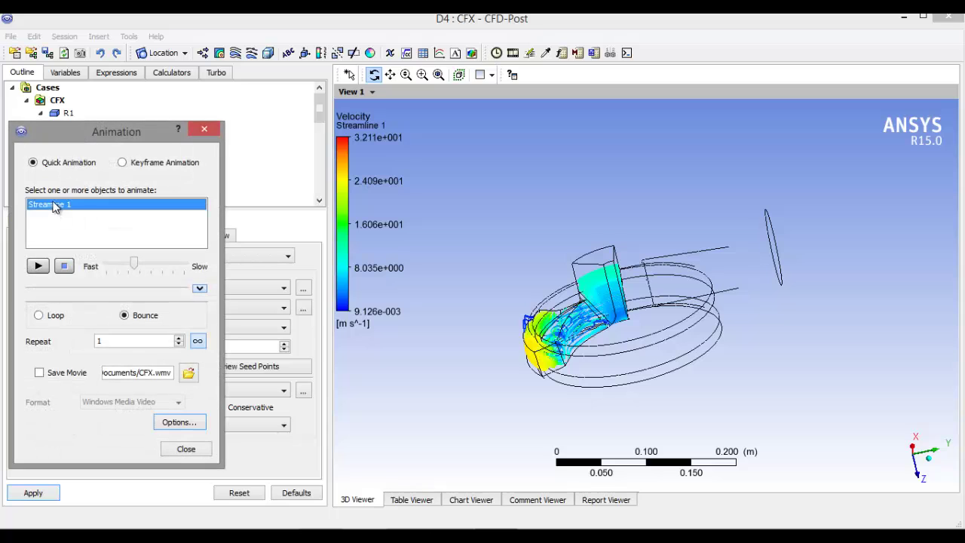
pyautogui.click(38, 266)
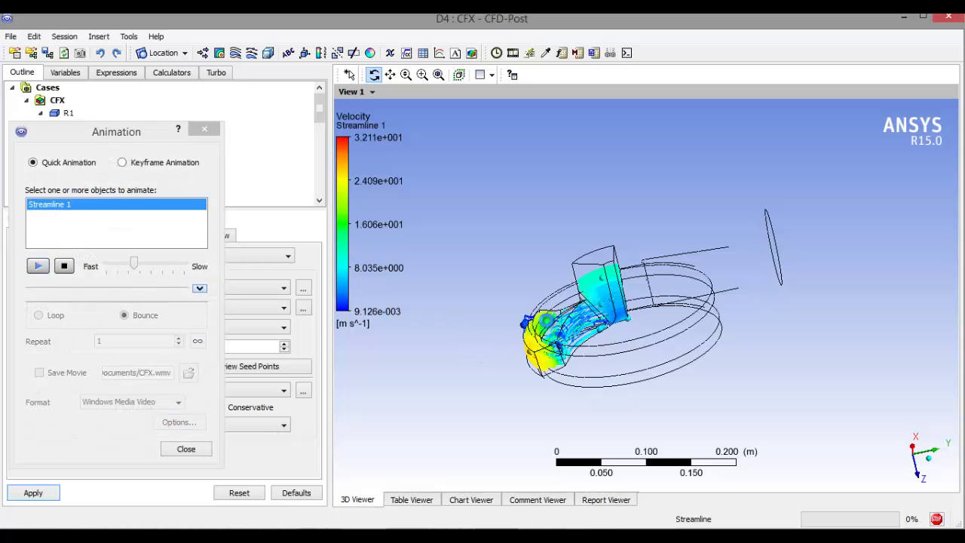
pyautogui.moveTo(526, 323); pyautogui.dragTo(409, 304)
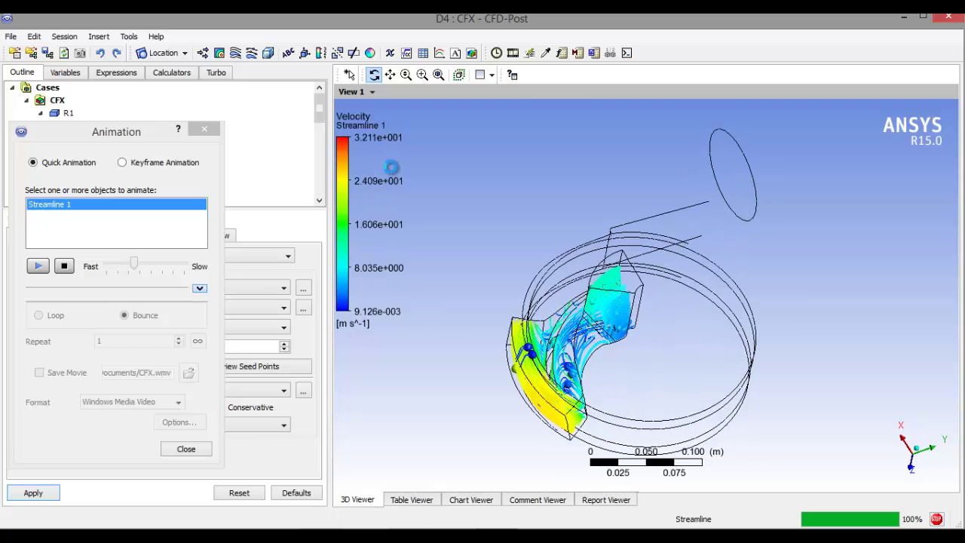
pyautogui.click(204, 129)
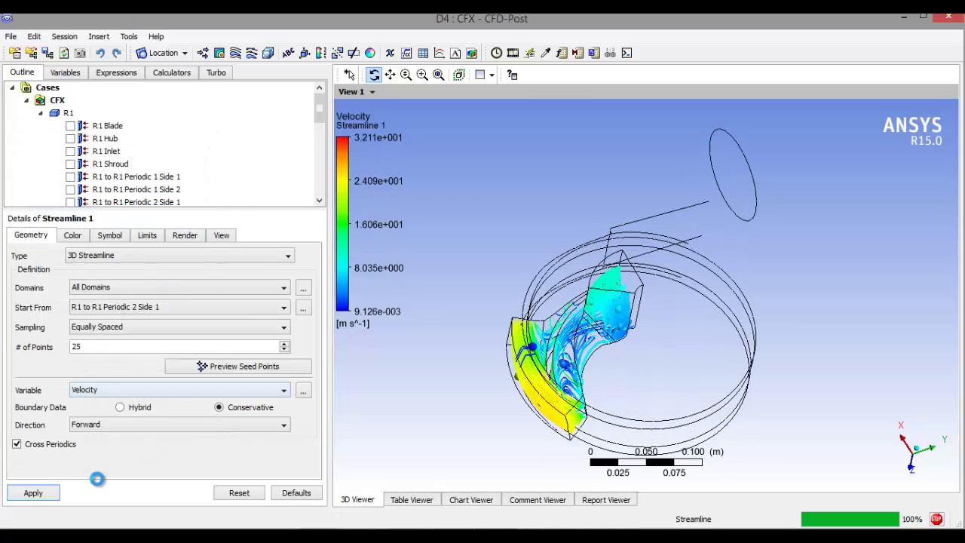
# Reset the streamline details, dismissing the Query Failed dialogs and stopping the running streamline animation.
pyautogui.click(239, 492)
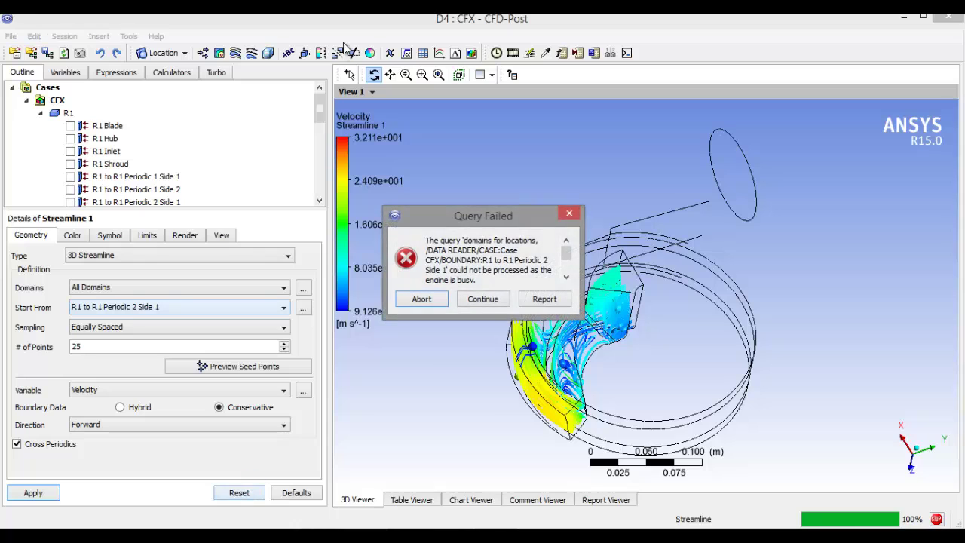
pyautogui.click(575, 216)
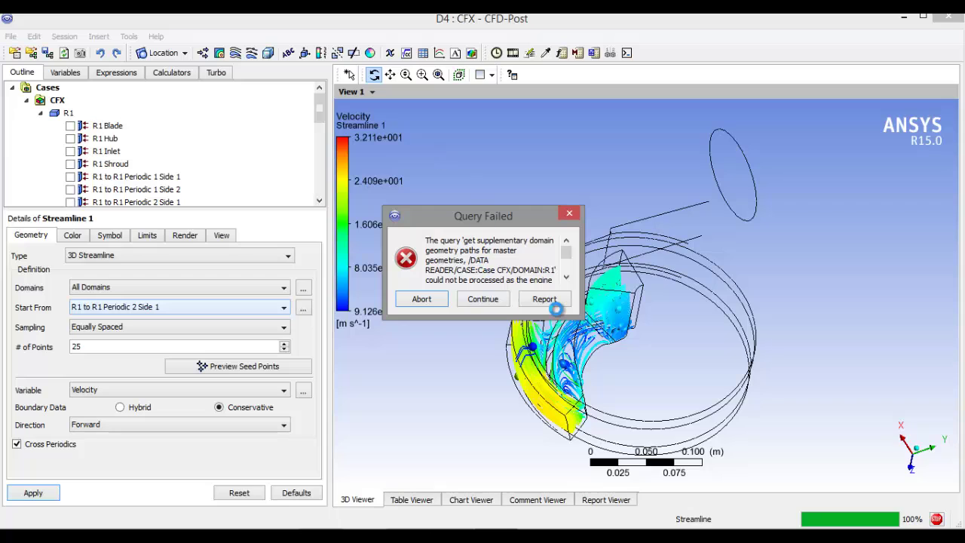
pyautogui.click(566, 216)
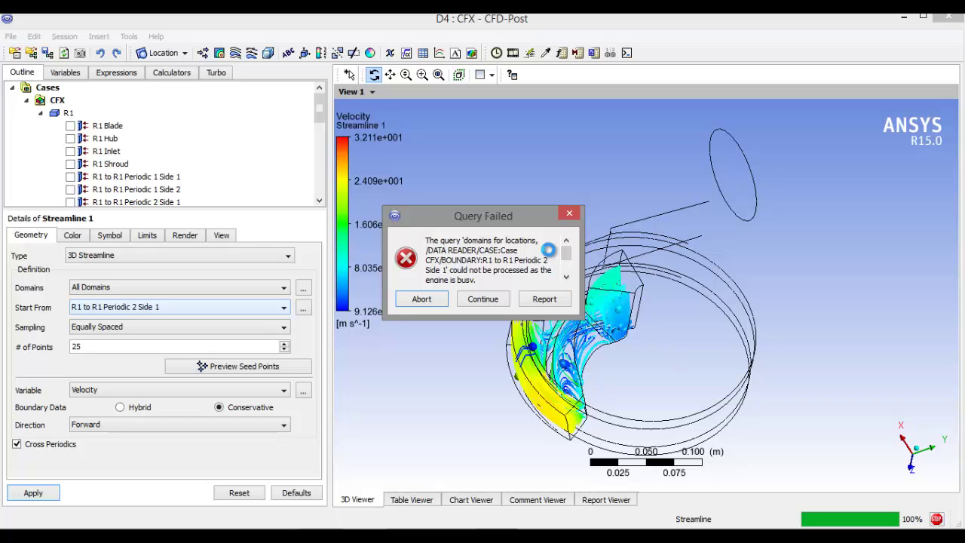
pyautogui.click(569, 214)
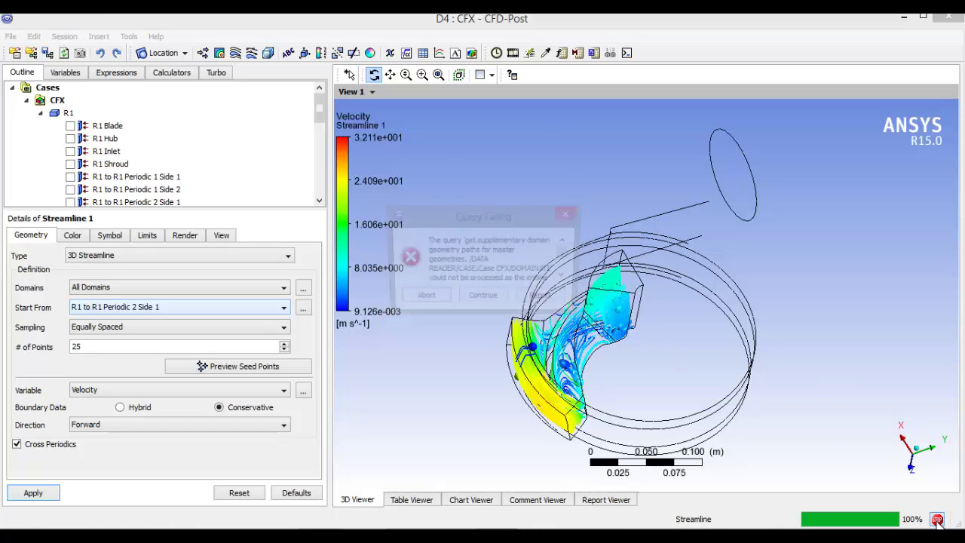
pyautogui.click(570, 213)
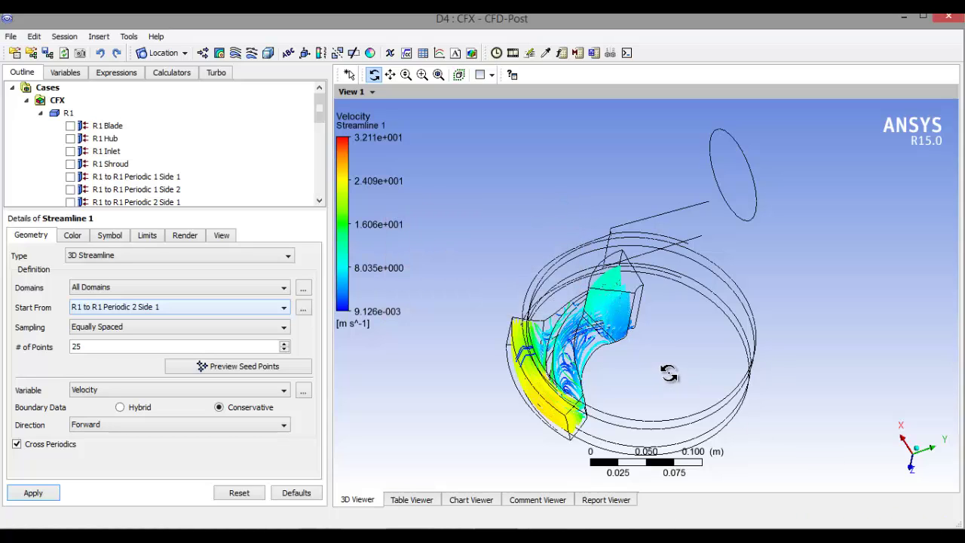
# Create a pressure contour on R1 Blade for all domains with global range and 11 contours.
pyautogui.click(220, 53)
pyautogui.click(265, 112)
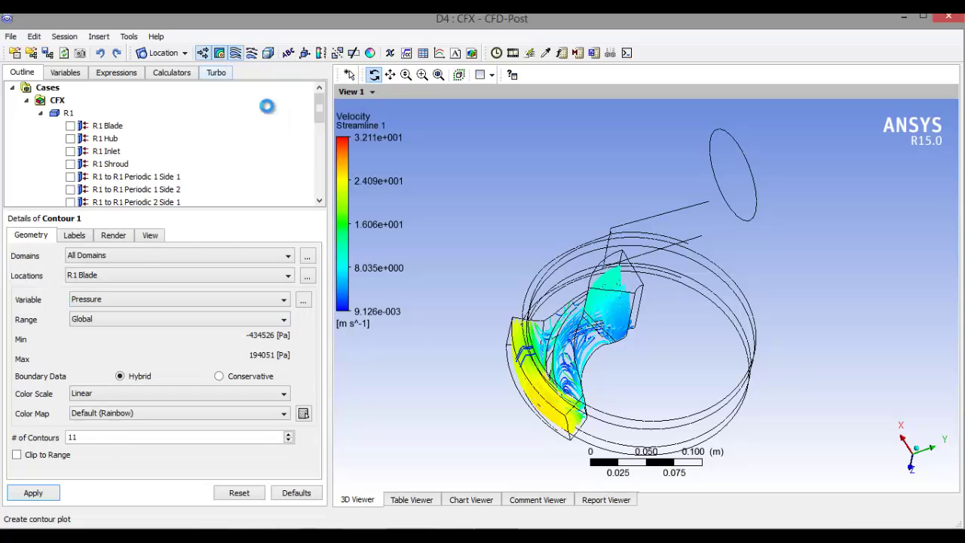
pyautogui.click(157, 276)
pyautogui.click(154, 288)
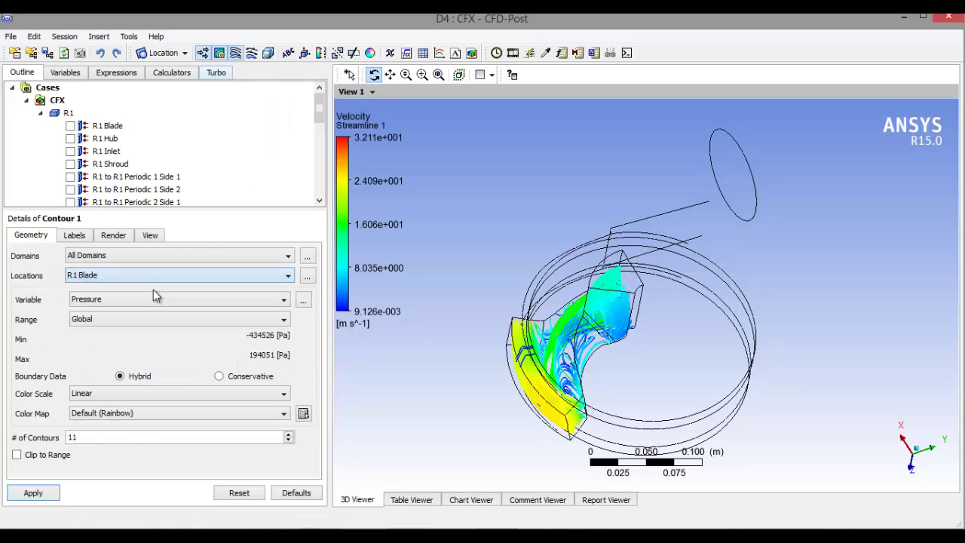
pyautogui.click(162, 254)
pyautogui.click(165, 268)
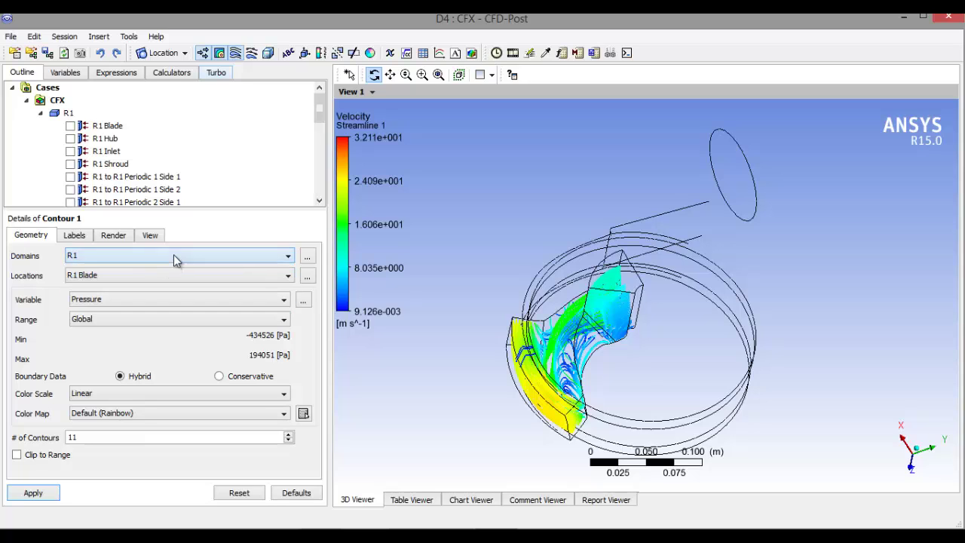
pyautogui.click(173, 255)
pyautogui.click(167, 297)
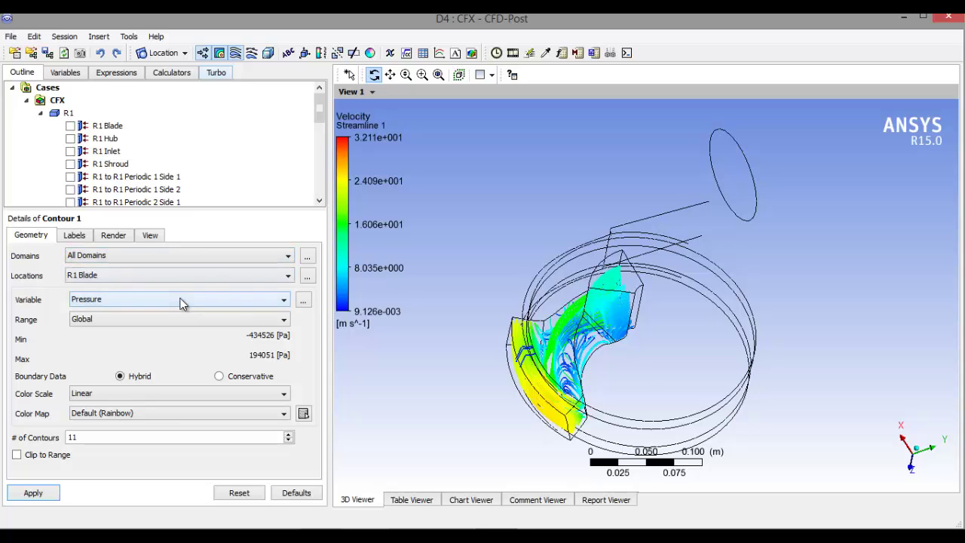
pyautogui.click(33, 493)
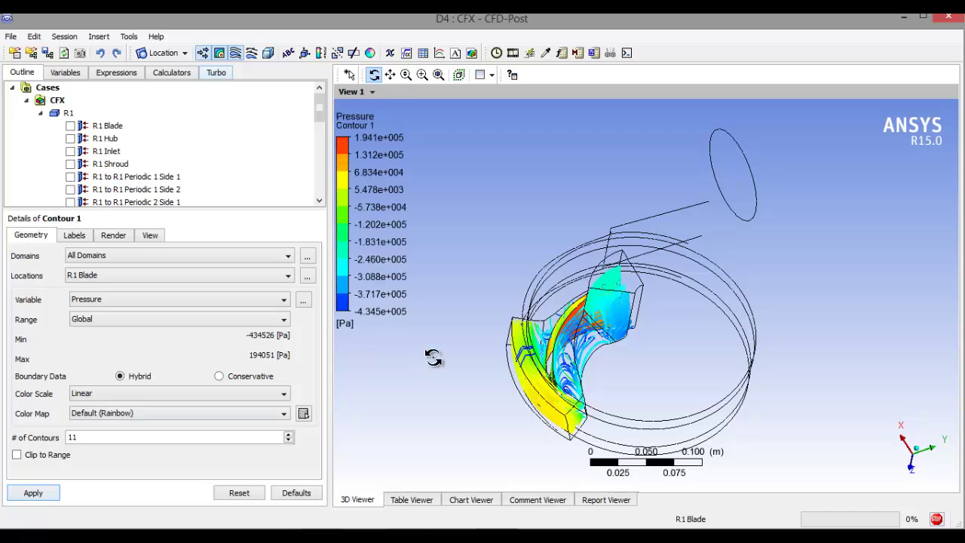
pyautogui.moveTo(441, 349); pyautogui.dragTo(385, 346)
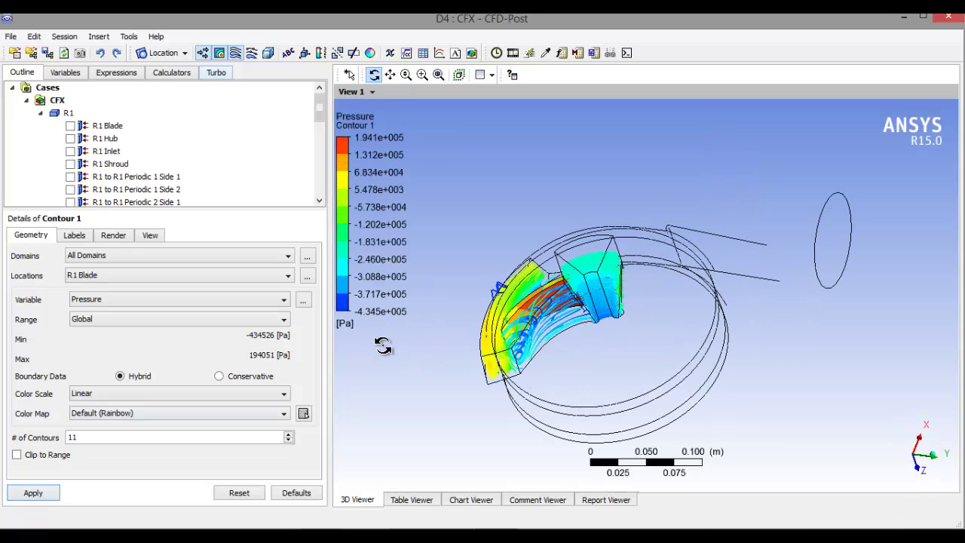
# Hide Streamline 1 and inspect the pressure contour on the blade from several angles.
pyautogui.moveTo(319, 103); pyautogui.dragTo(320, 147)
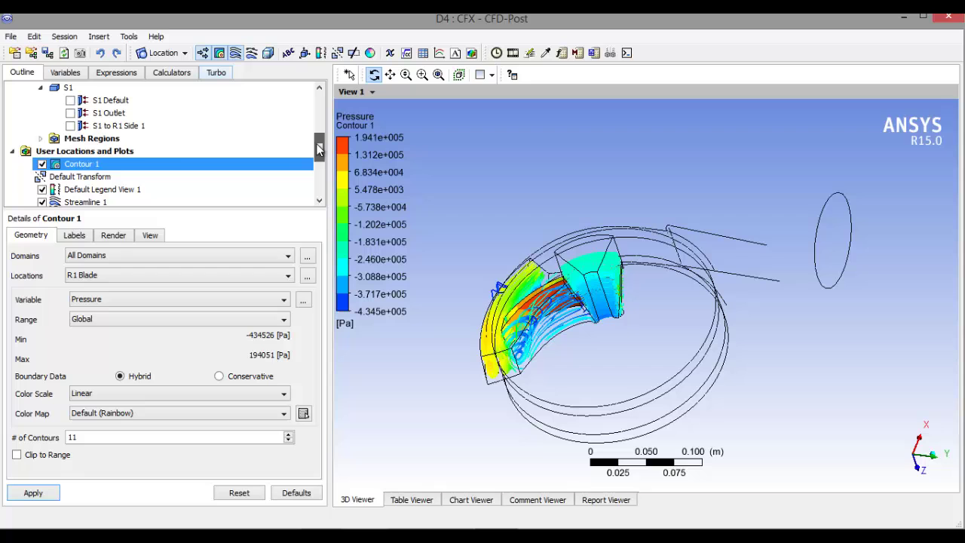
pyautogui.click(41, 202)
pyautogui.moveTo(441, 312); pyautogui.dragTo(456, 269)
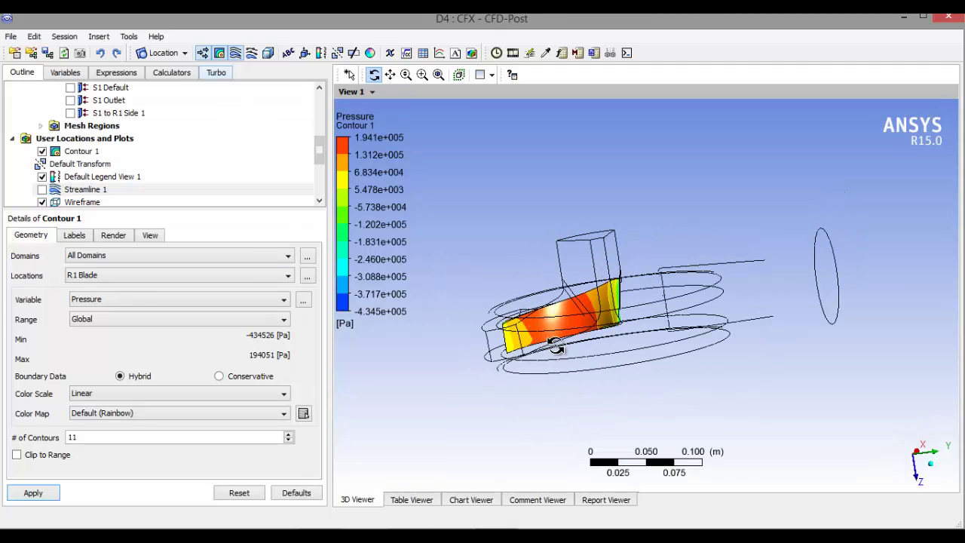
pyautogui.moveTo(555, 347); pyautogui.dragTo(569, 365)
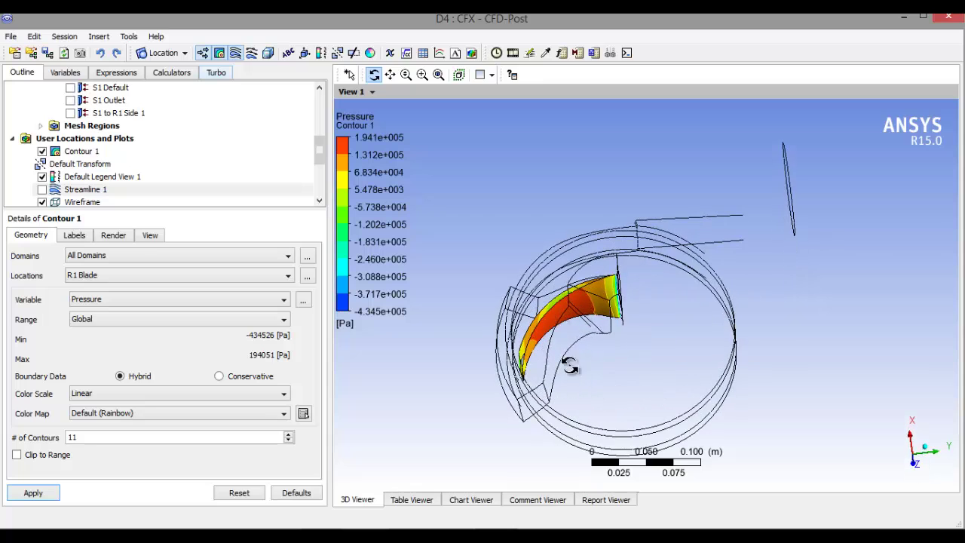
# Create a pressure volume rendering for all domains with resolution 20 and transparency 0.2.
pyautogui.click(269, 54)
pyautogui.click(305, 113)
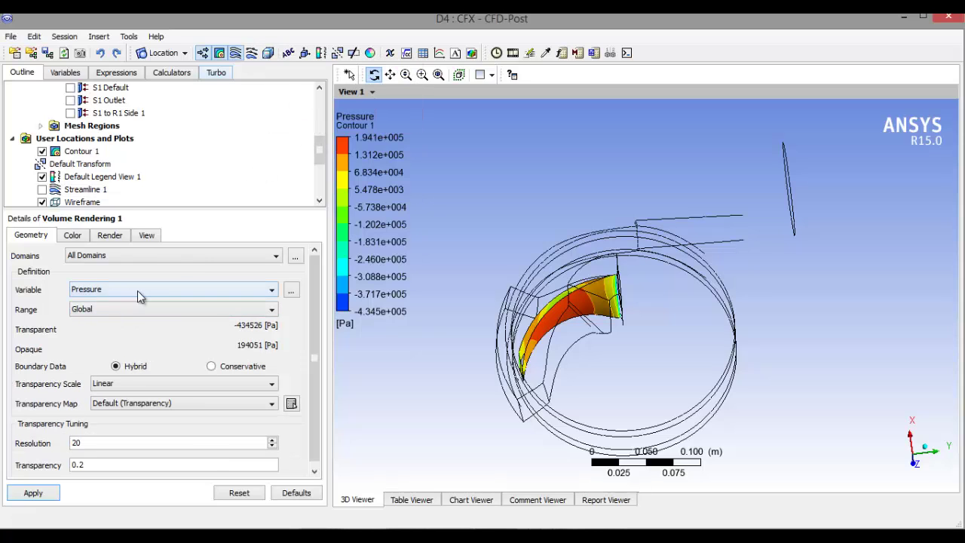
pyautogui.click(36, 493)
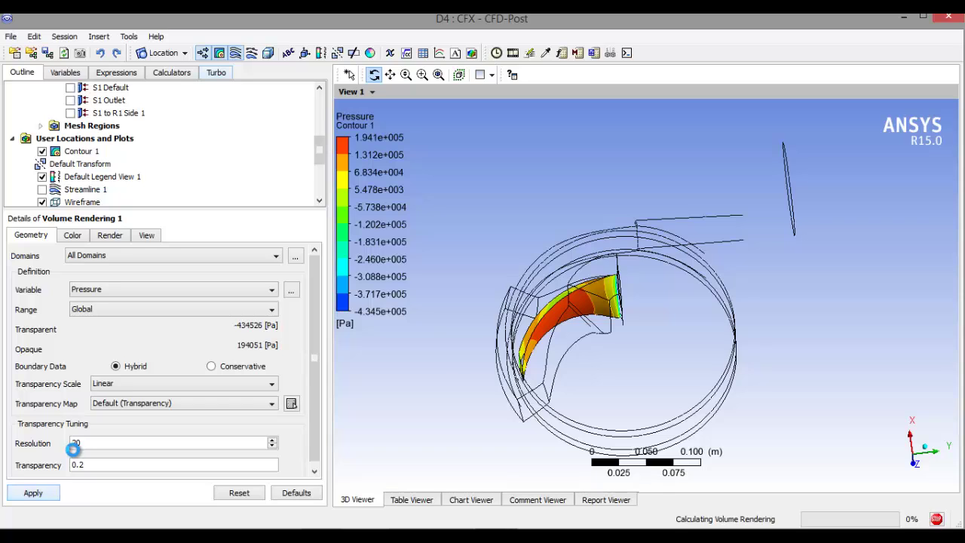
pyautogui.moveTo(685, 441); pyautogui.dragTo(452, 188)
# Initialize all turbo components for turbo post-processing and acknowledge the warning.
pyautogui.click(219, 72)
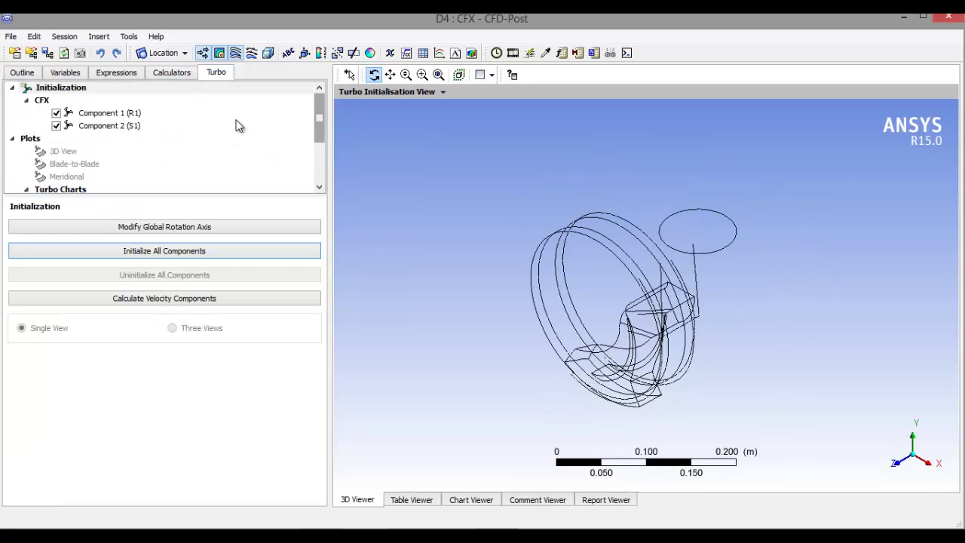
pyautogui.click(140, 119)
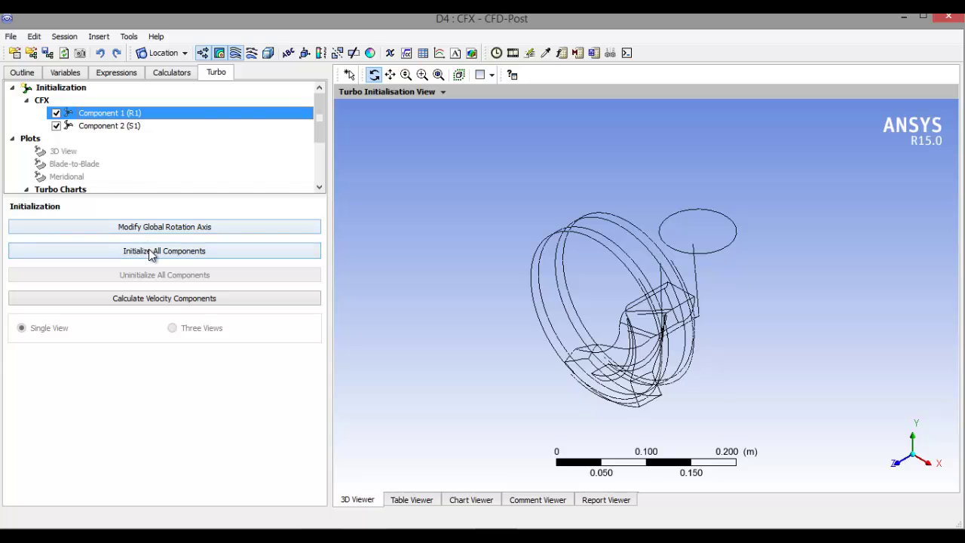
pyautogui.click(149, 251)
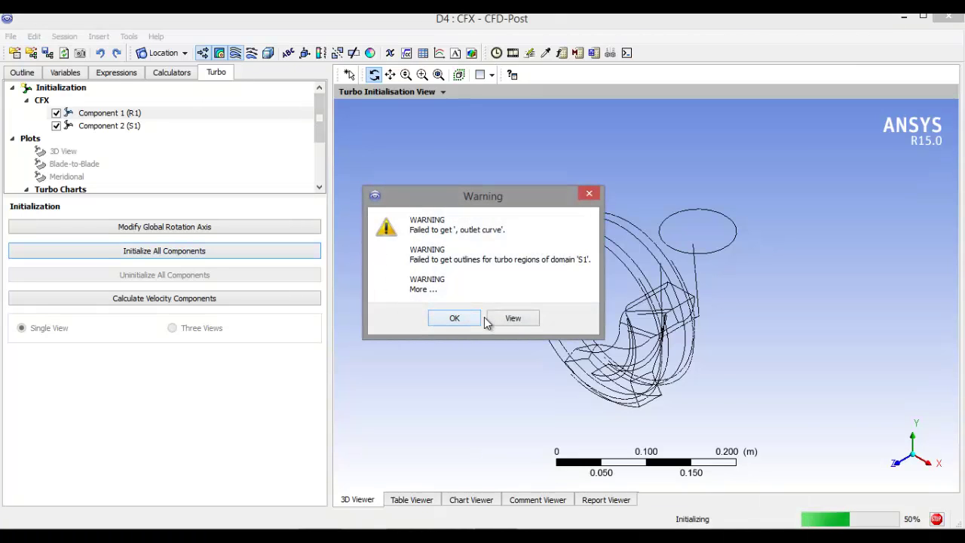
pyautogui.click(458, 319)
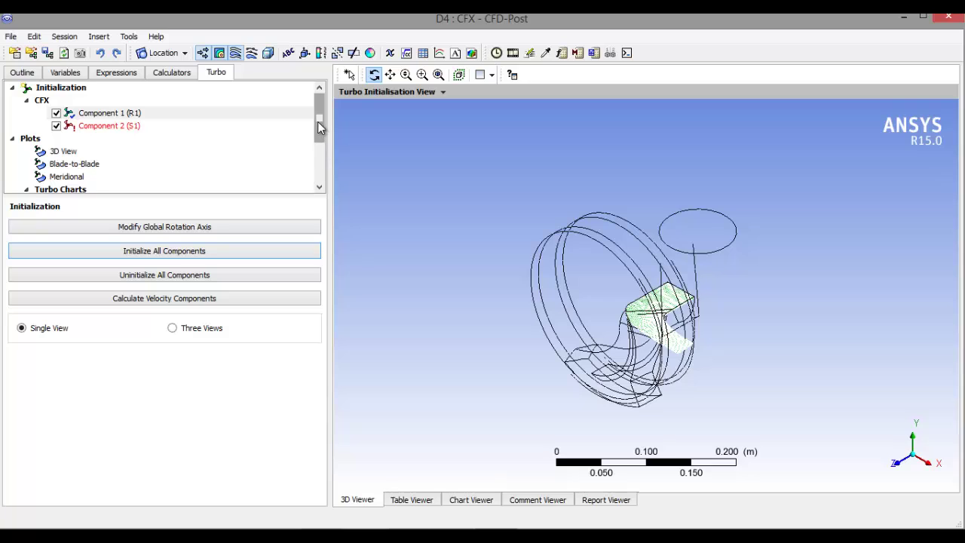
# Calculate the Pump Performance turbo macro for domain R1 with reference radius and height 0.05 m, density 1000 kg/m^3 and gravity 9.81 m/s^2.
pyautogui.moveTo(322, 124); pyautogui.dragTo(322, 191)
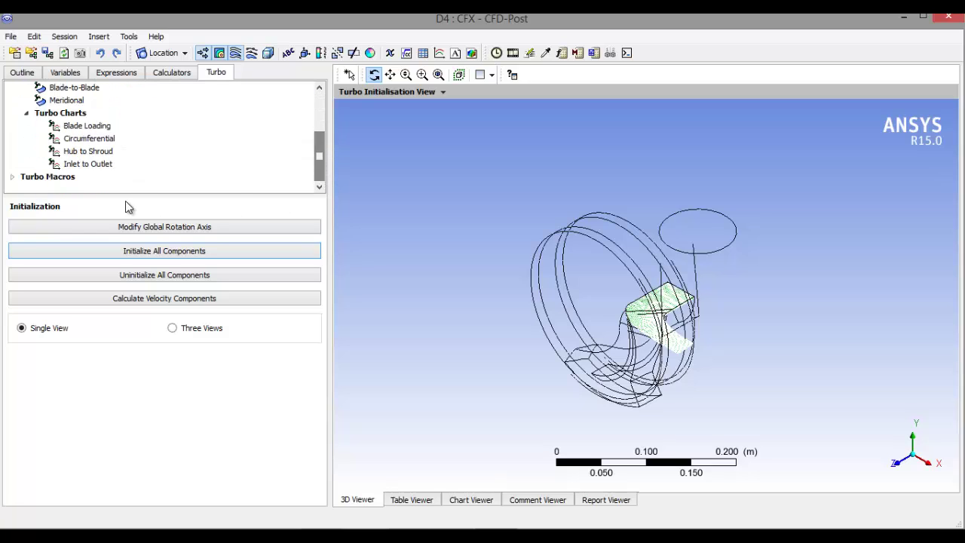
pyautogui.click(13, 176)
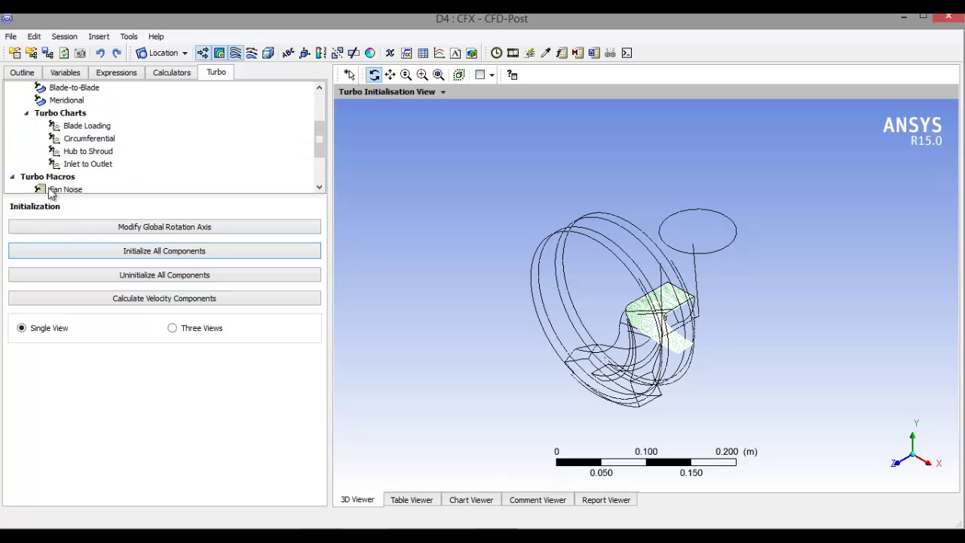
pyautogui.click(322, 167)
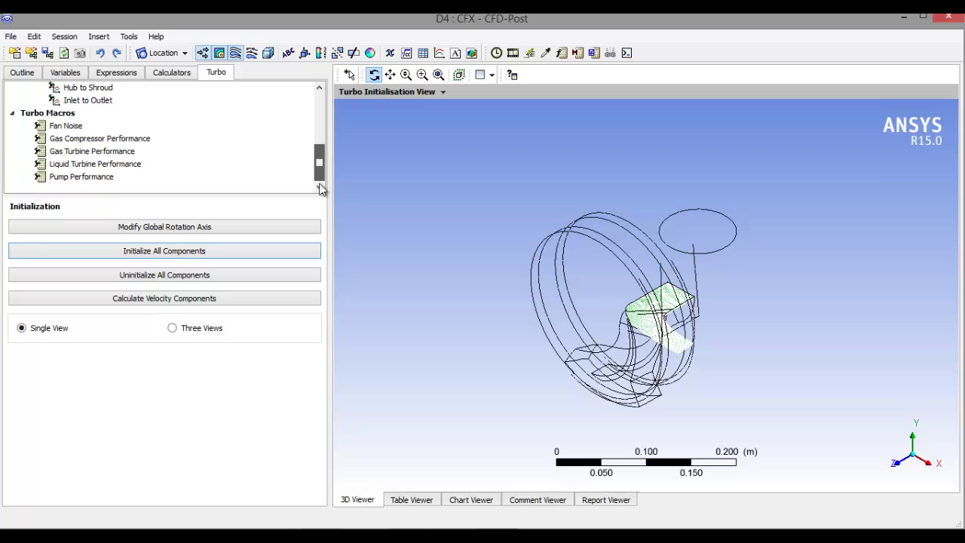
pyautogui.doubleClick(87, 178)
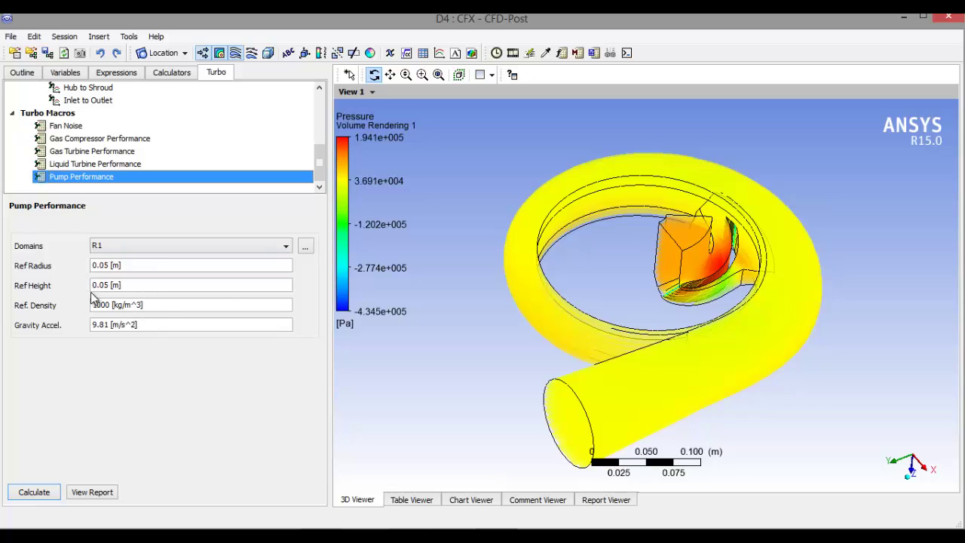
pyautogui.click(33, 491)
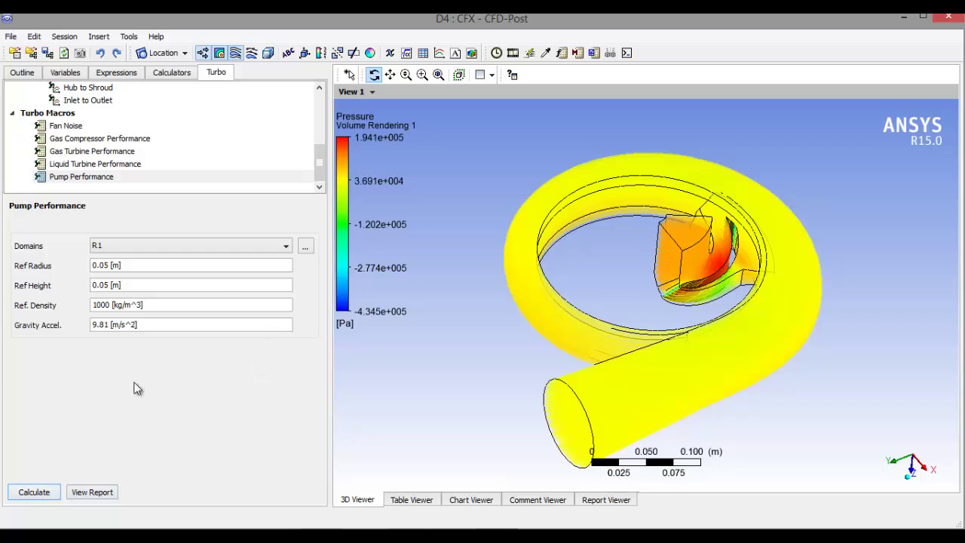
pyautogui.click(37, 492)
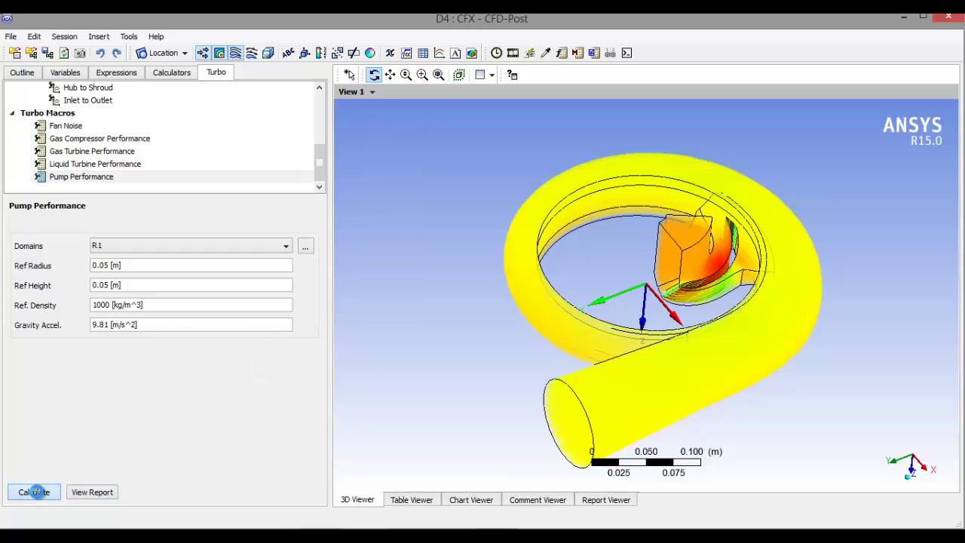
pyautogui.click(921, 21)
pyautogui.click(899, 20)
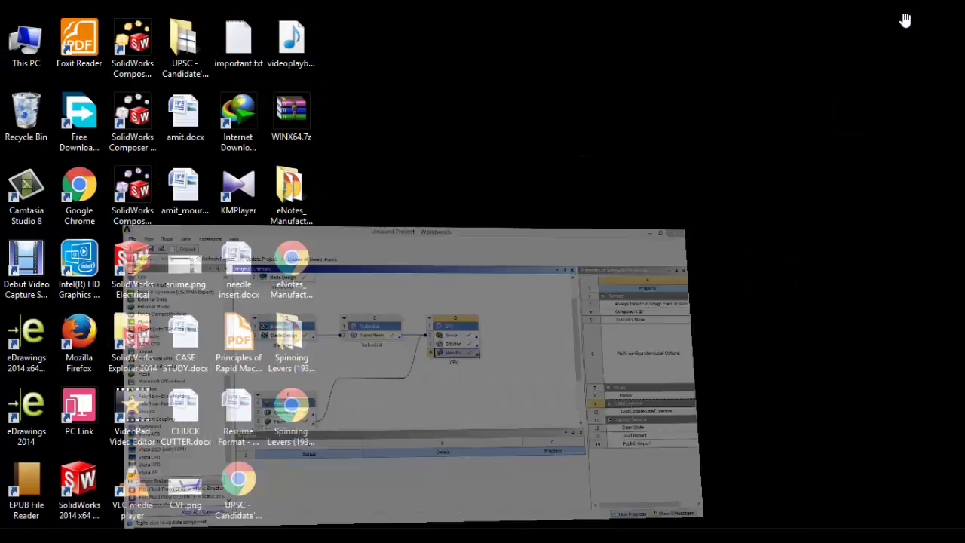
pyautogui.hotkey('alt', 'Tab')
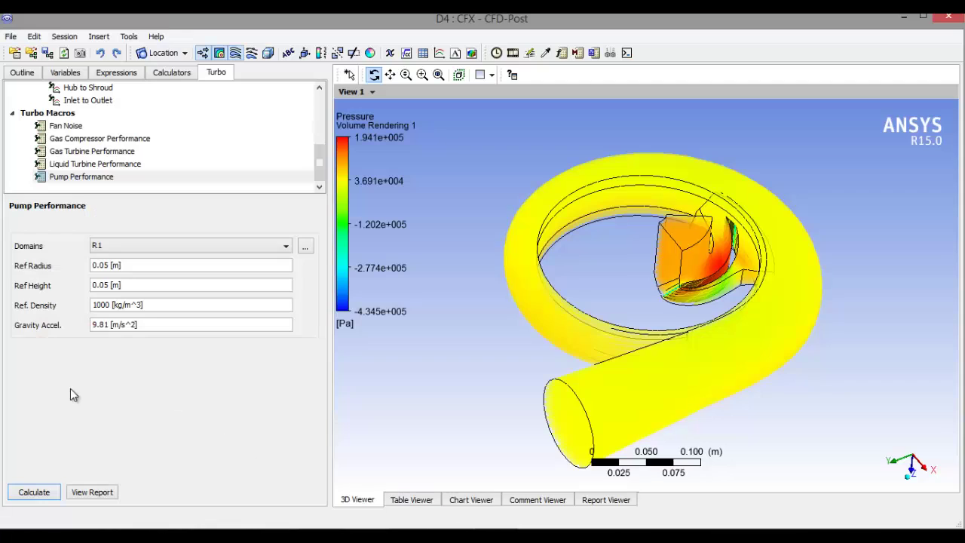
# Review the Liquid Pump Performance Report from user input through mass averages to results, and close it.
pyautogui.click(91, 495)
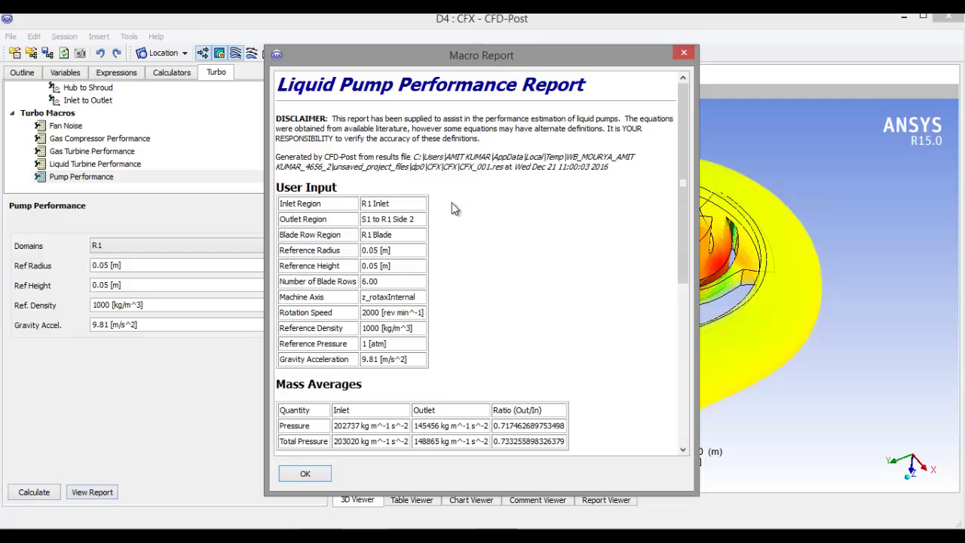
pyautogui.scroll(-5, 517, 217)
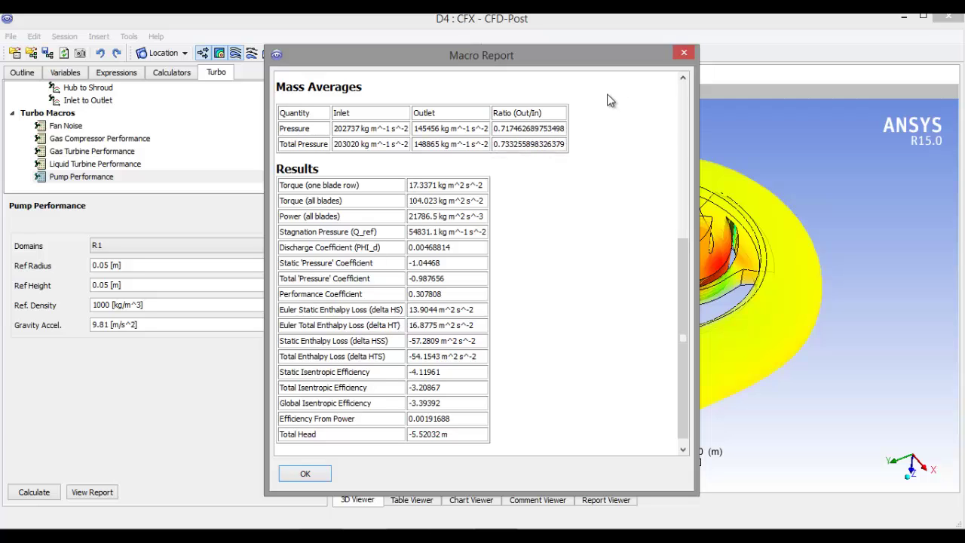
pyautogui.click(684, 52)
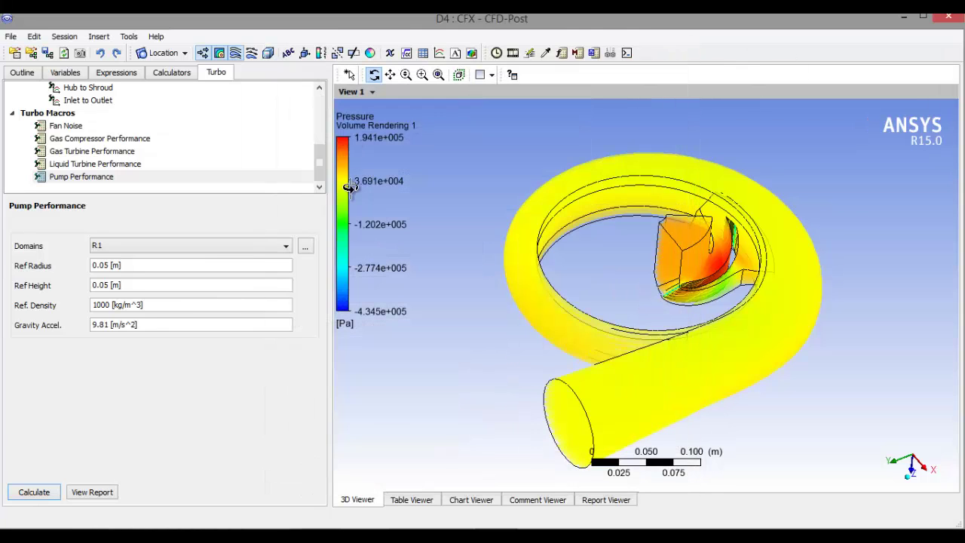
# Inspect the pump wireframe in the Turbo Initialisation View and in the turbo 3D View plot of domain R1.
pyautogui.moveTo(324, 184); pyautogui.dragTo(324, 154)
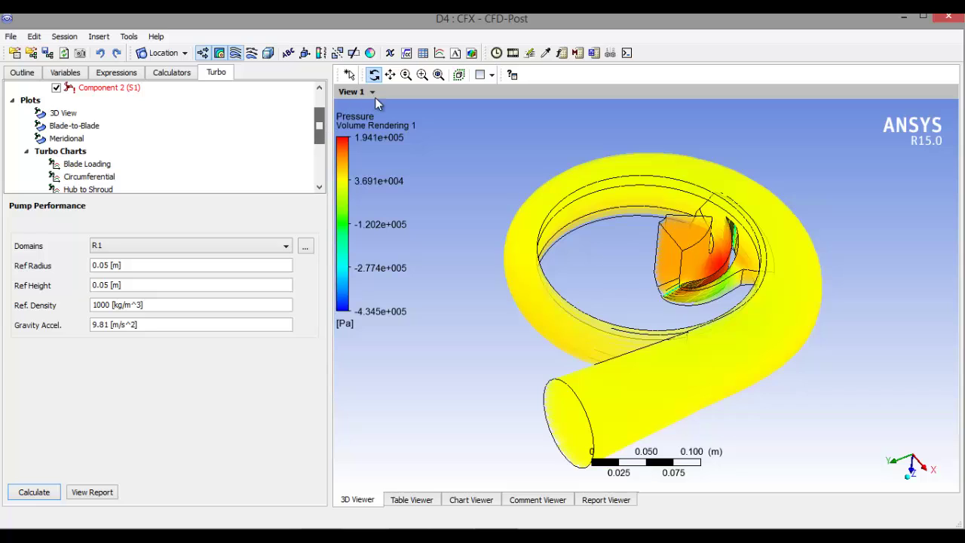
pyautogui.click(374, 93)
pyautogui.click(375, 154)
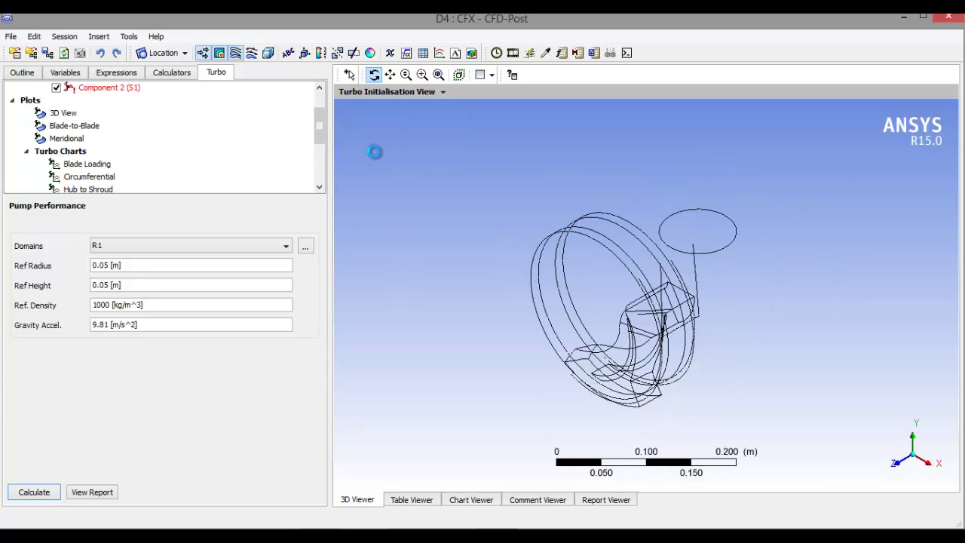
pyautogui.moveTo(538, 254); pyautogui.dragTo(497, 250)
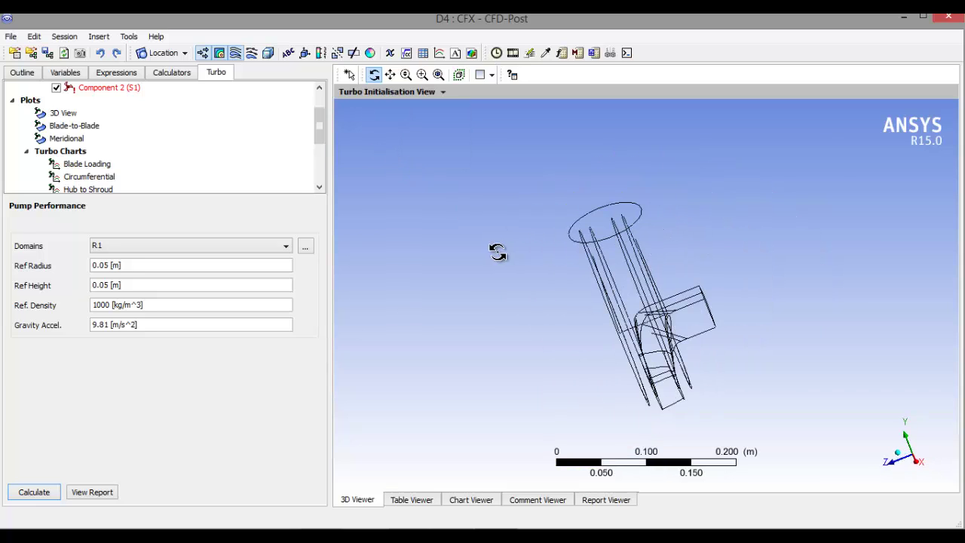
pyautogui.doubleClick(62, 114)
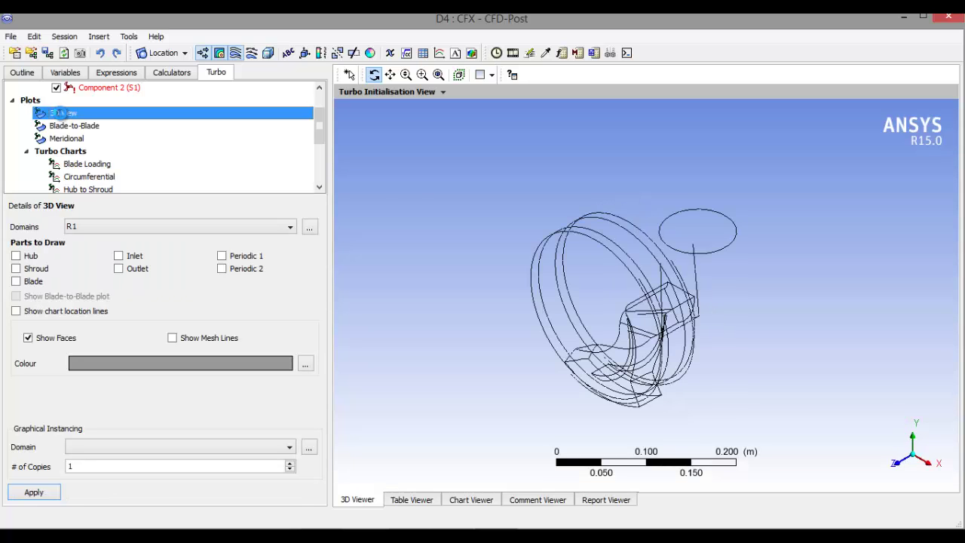
pyautogui.moveTo(585, 249); pyautogui.dragTo(496, 281)
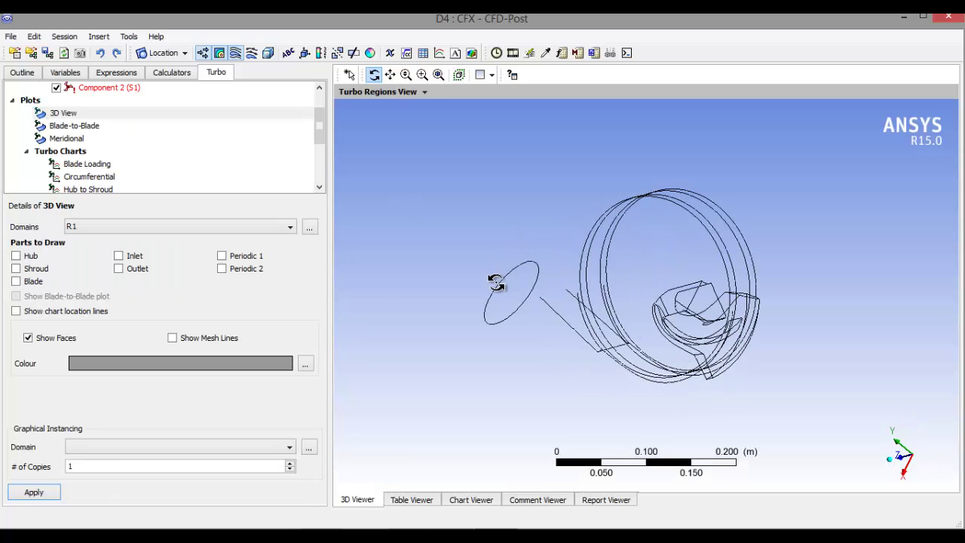
# Plot the Blade Loading turbo chart for domain R1 at span 0.5 and the Circumferential pressure chart.
pyautogui.click(70, 126)
pyautogui.click(84, 163)
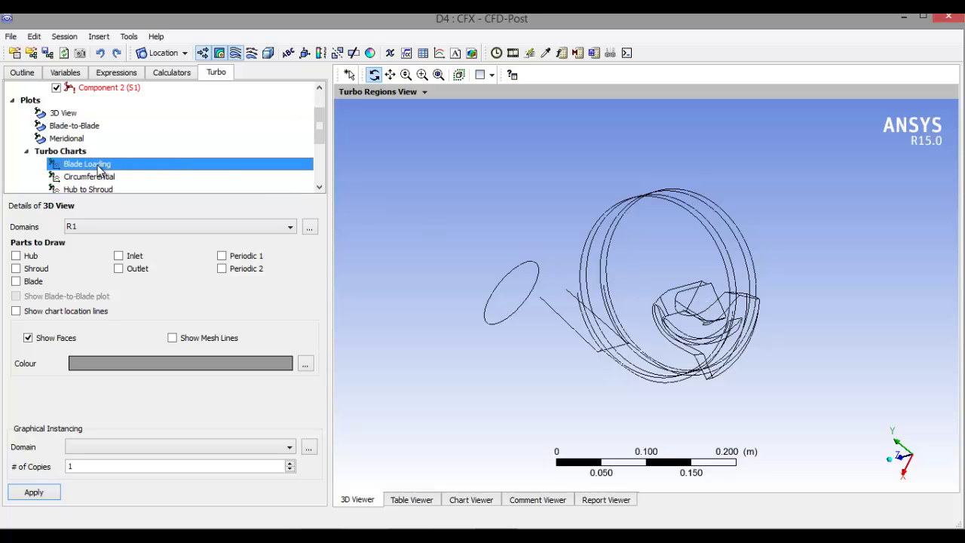
pyautogui.doubleClick(98, 166)
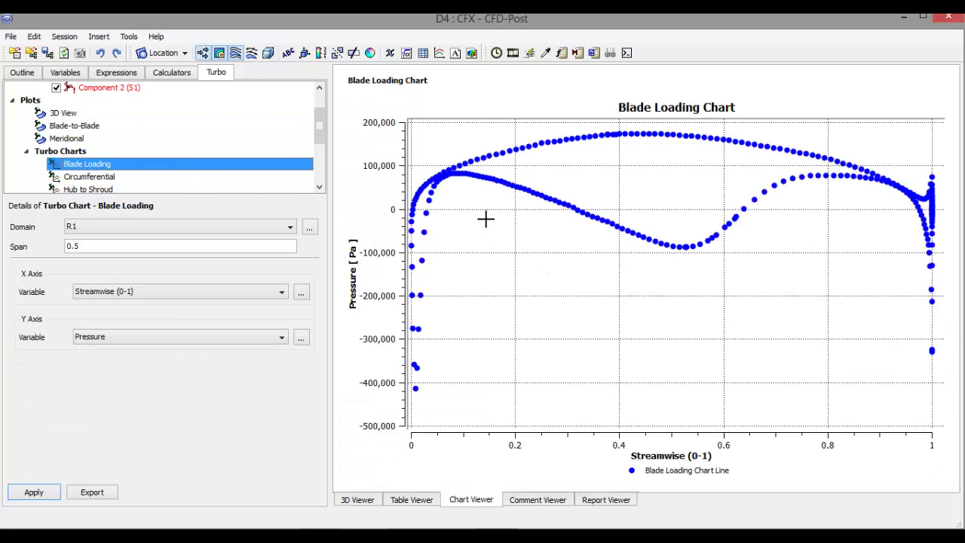
pyautogui.doubleClick(85, 178)
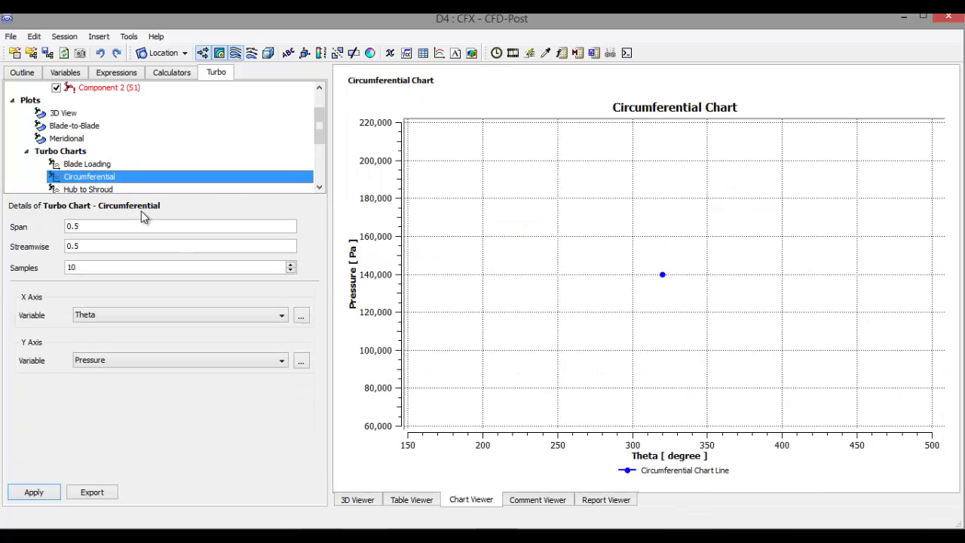
# Plot the Hub to Shroud turbo chart and the Inlet to Outlet pressure chart for all domains.
pyautogui.doubleClick(89, 189)
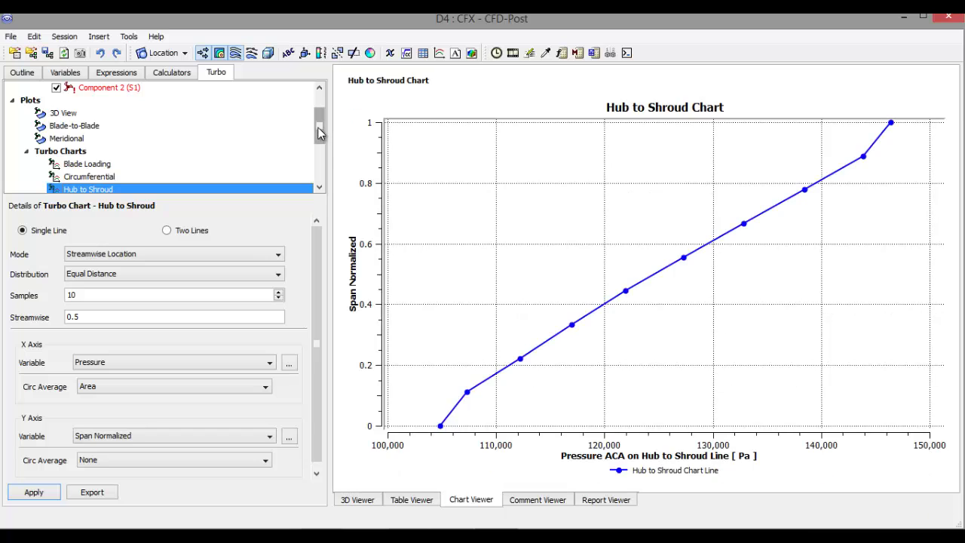
pyautogui.moveTo(319, 133); pyautogui.dragTo(269, 173)
pyautogui.doubleClick(92, 101)
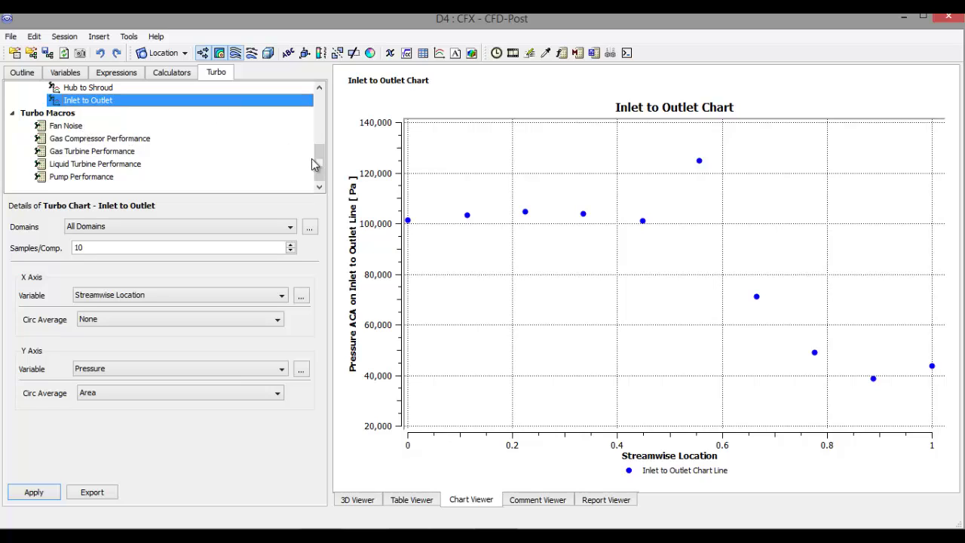
# Open the Blade Loading Chart from the Report section of the outline and display its general settings.
pyautogui.moveTo(318, 161); pyautogui.dragTo(319, 104)
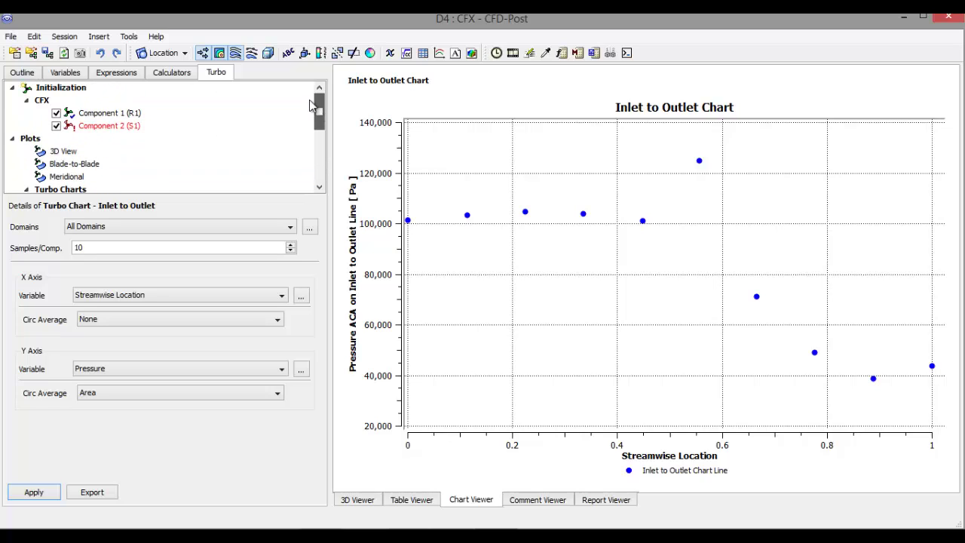
pyautogui.click(22, 73)
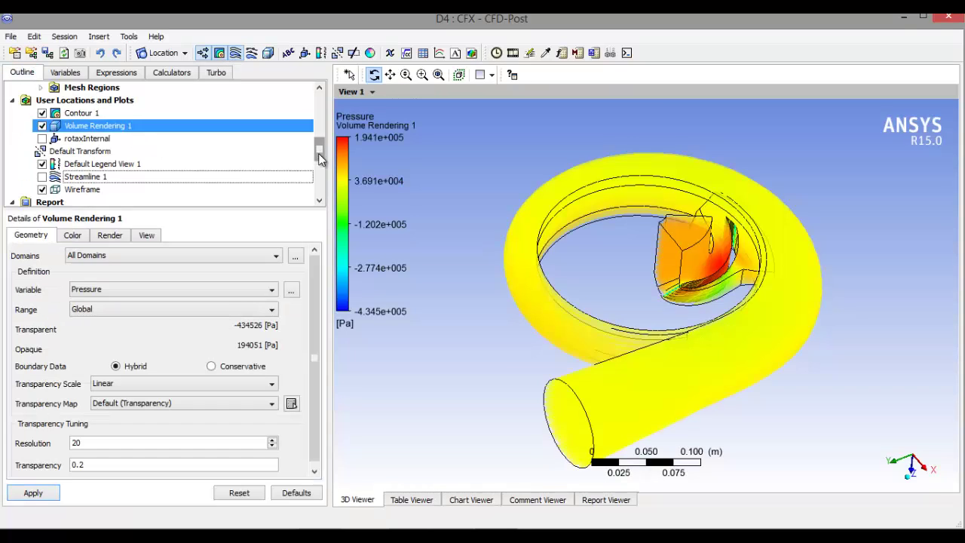
pyautogui.moveTo(318, 158)
pyautogui.mouseDown()
pyautogui.moveTo(316, 190)
pyautogui.moveTo(318, 175)
pyautogui.mouseUp()
pyautogui.click(234, 191)
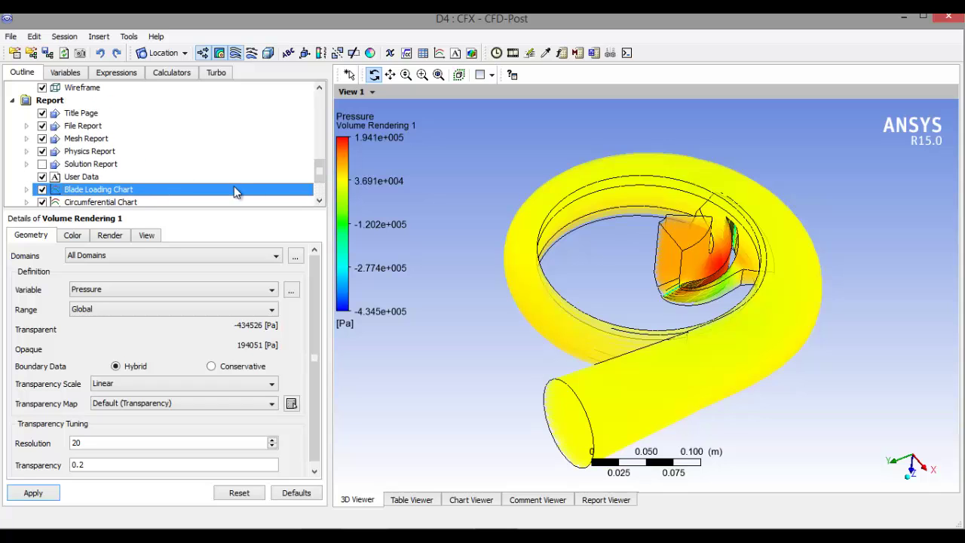
pyautogui.doubleClick(72, 189)
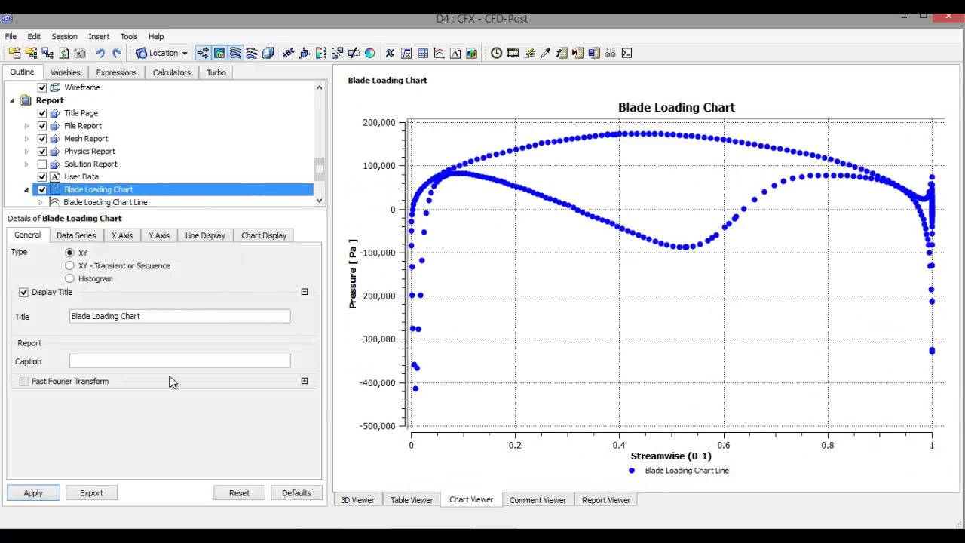
pyautogui.click(104, 496)
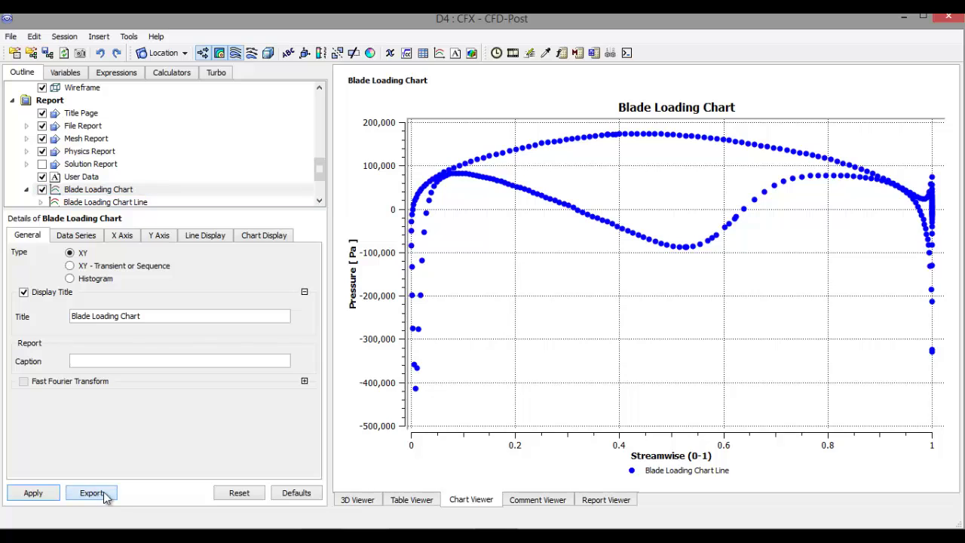
pyautogui.click(401, 401)
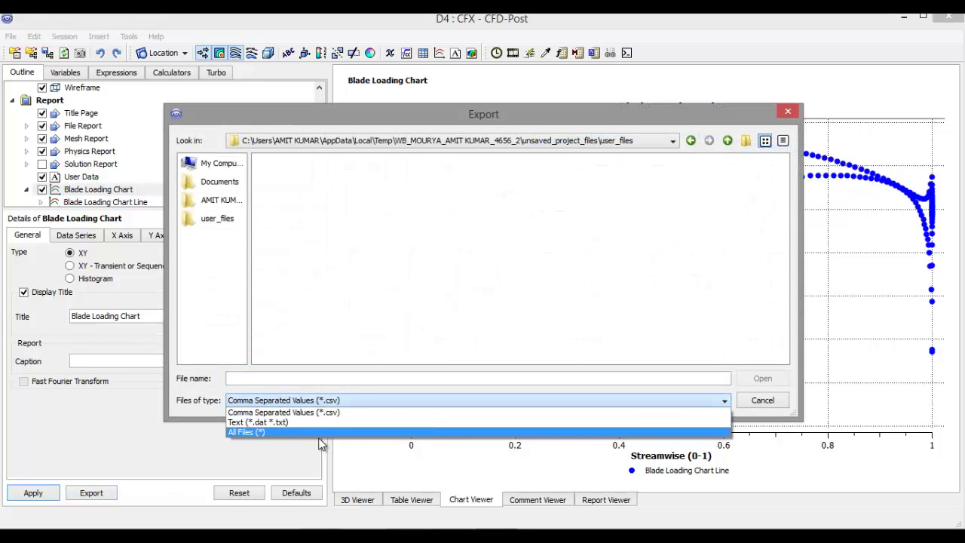
pyautogui.click(294, 424)
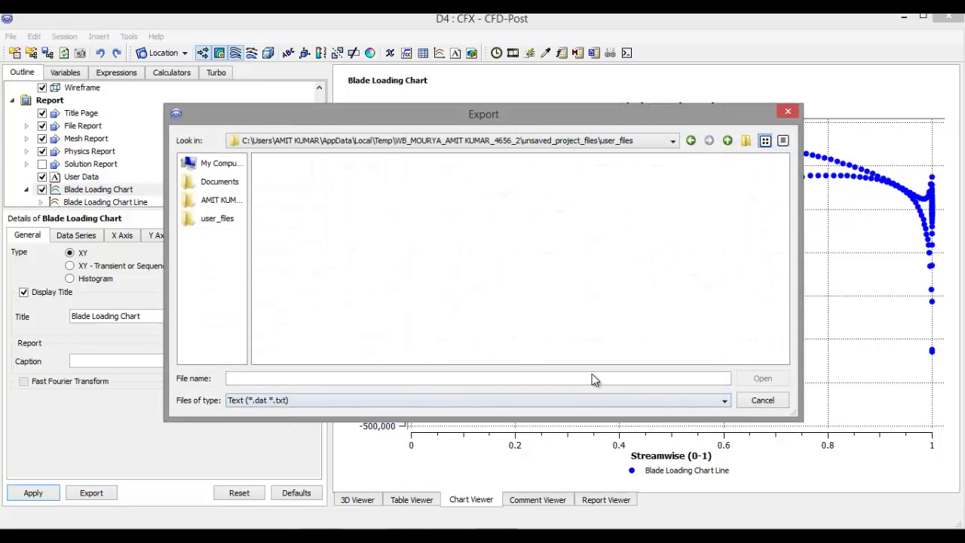
pyautogui.click(788, 112)
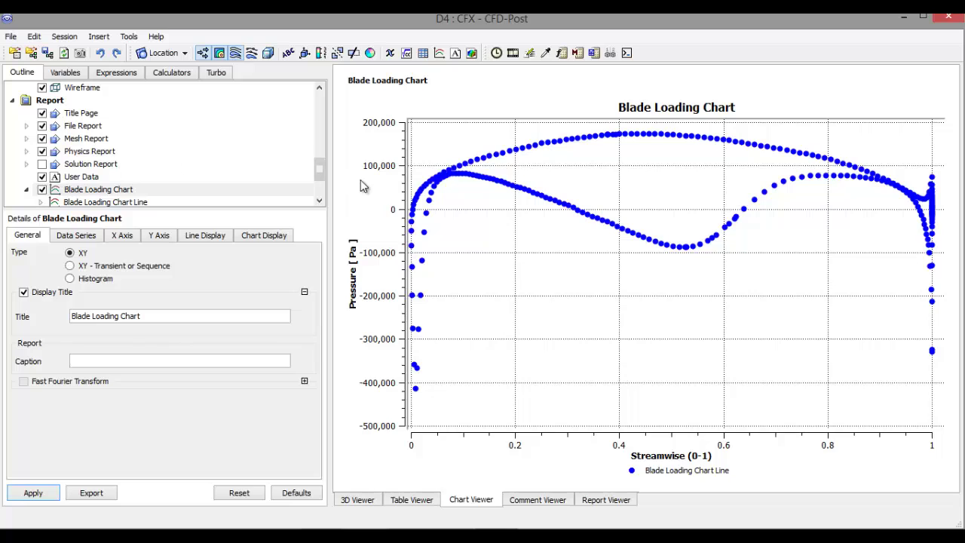
pyautogui.moveTo(319, 168); pyautogui.dragTo(347, 95)
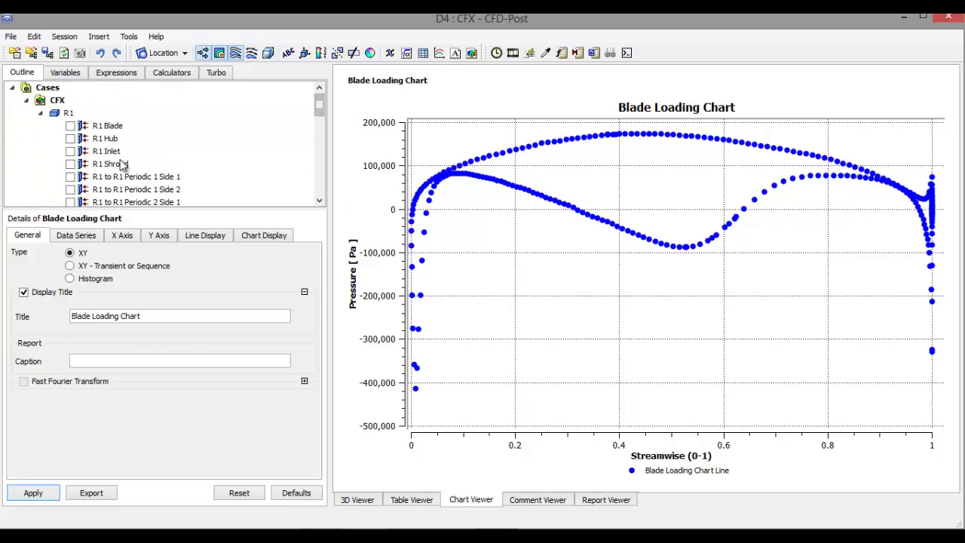